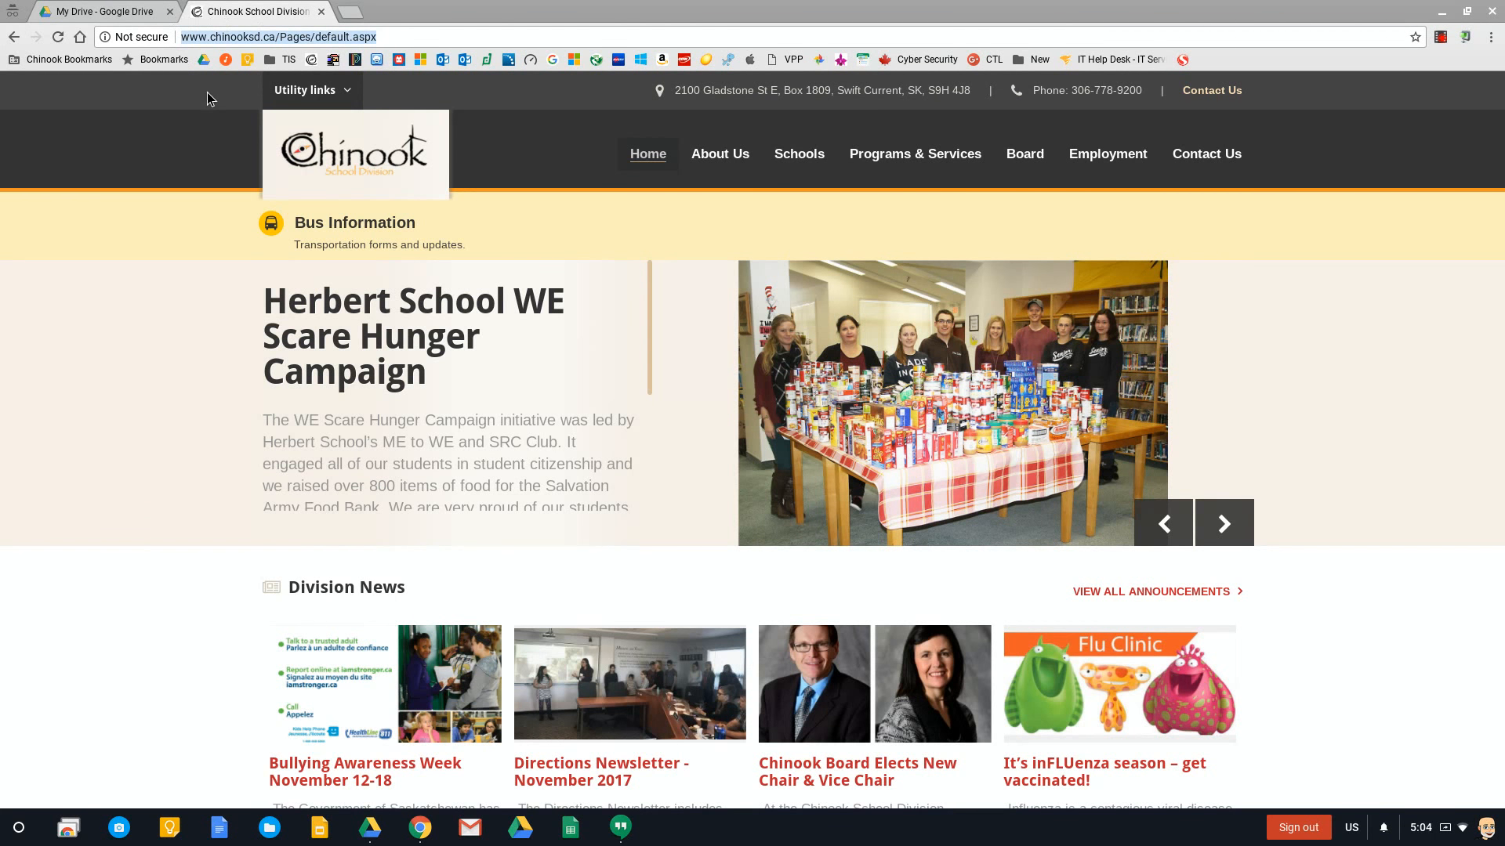
Step: Open Google Forms at forms.google.com in the browser
{"action": "type", "text": "forms.google.com"}
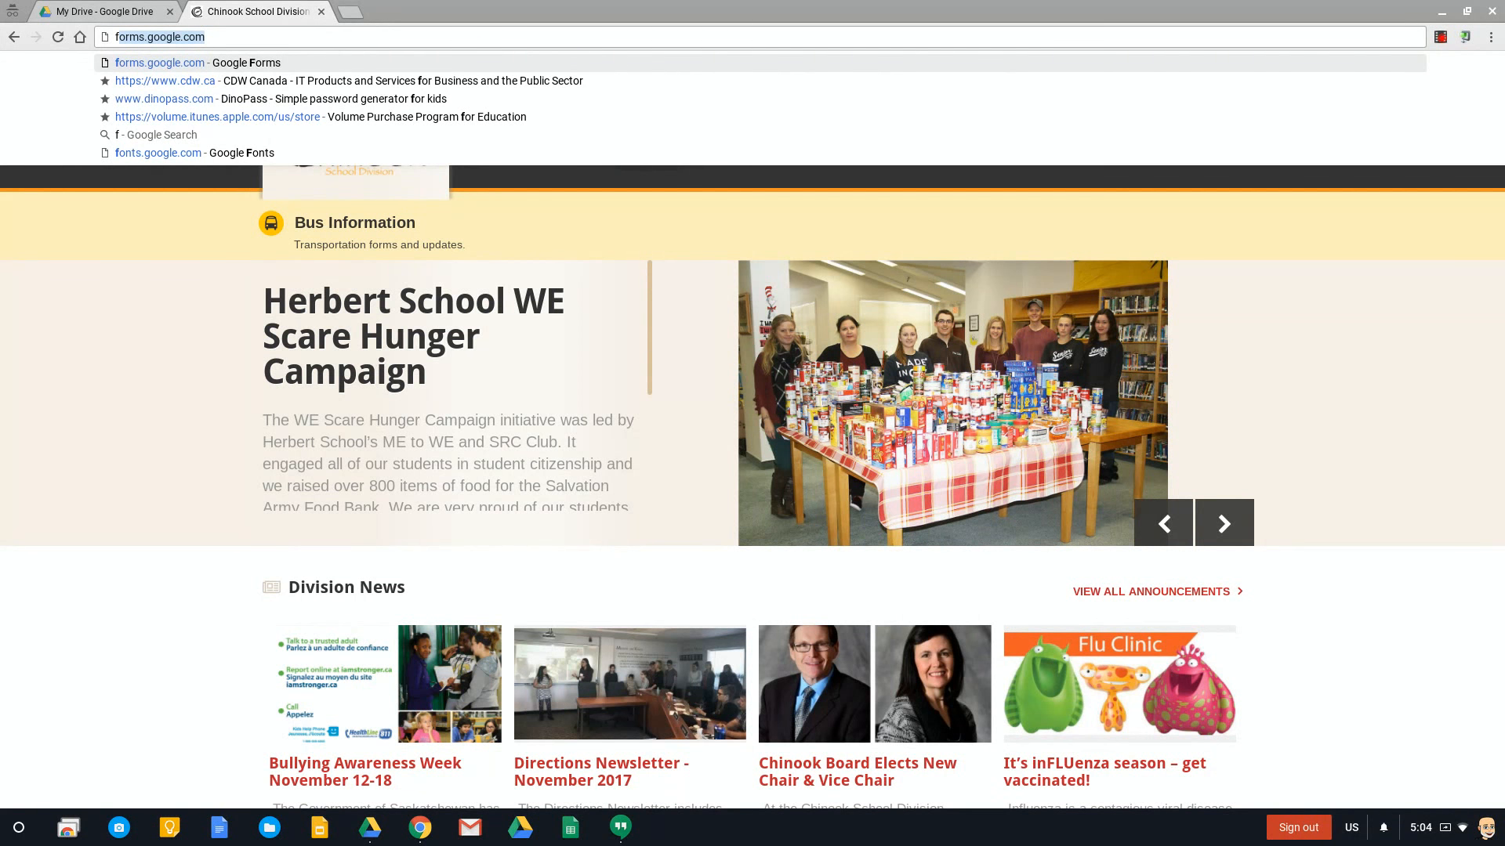
{"action": "key", "text": "Return"}
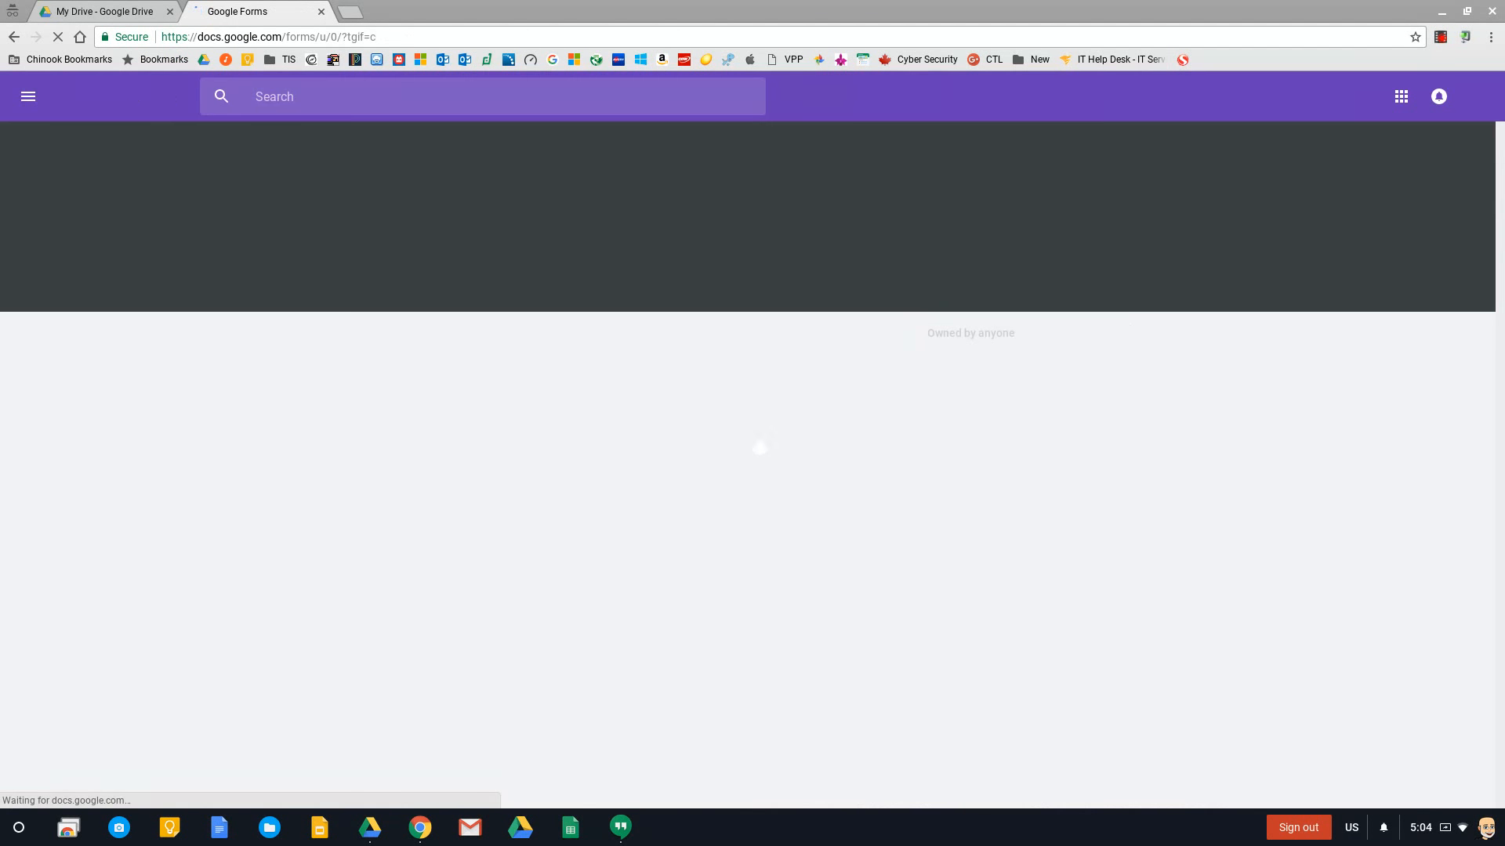
Step: Switch to Google Drive and examine its options for creating a new Google Form, blank or from a template
{"action": "left_click", "coordinate": [62, 9]}
{"action": "left_click", "coordinate": [79, 149]}
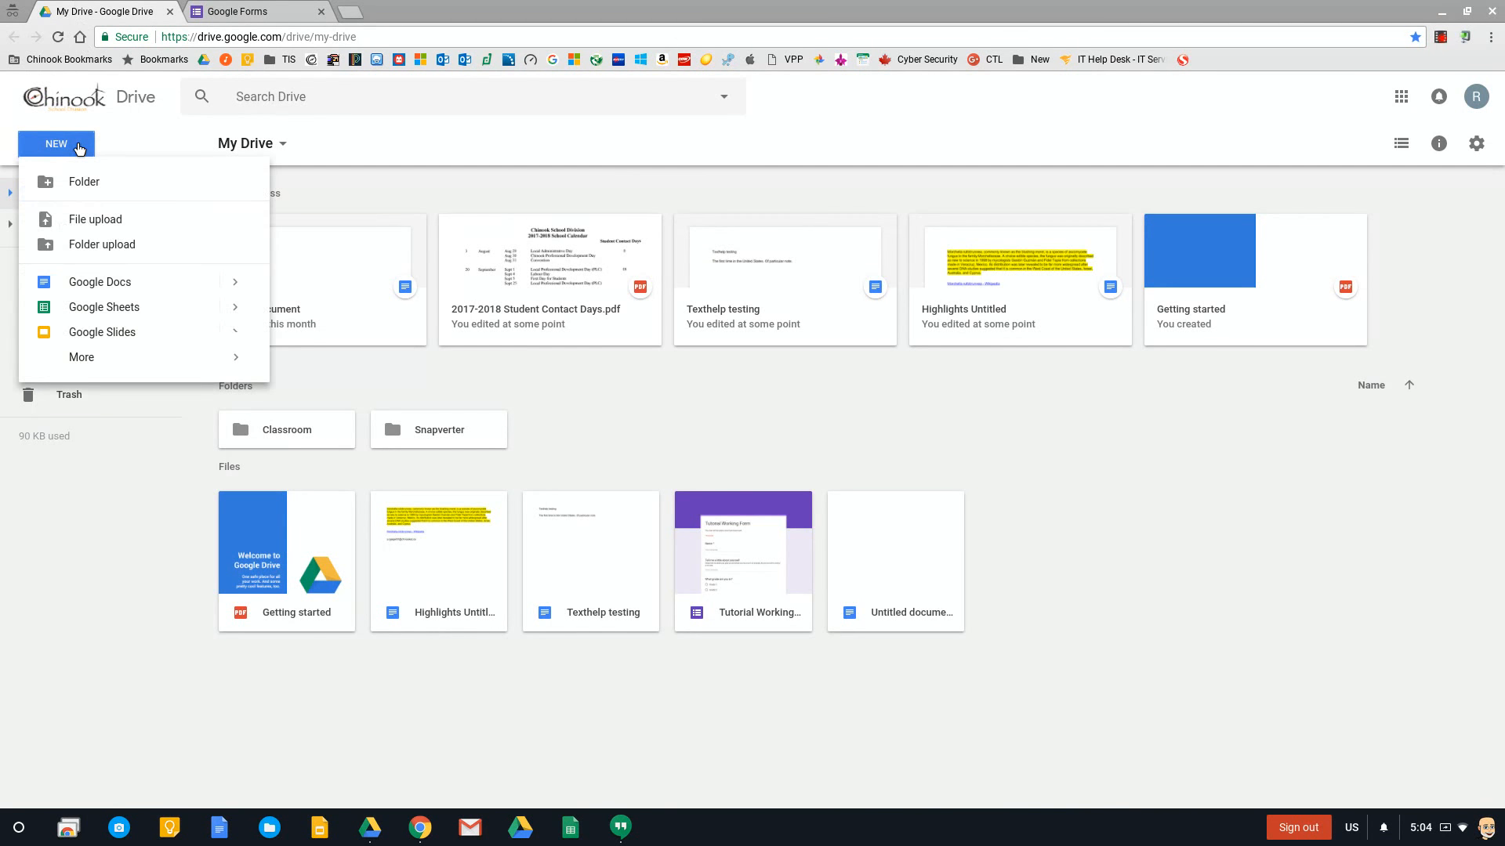
{"action": "left_click", "coordinate": [108, 363]}
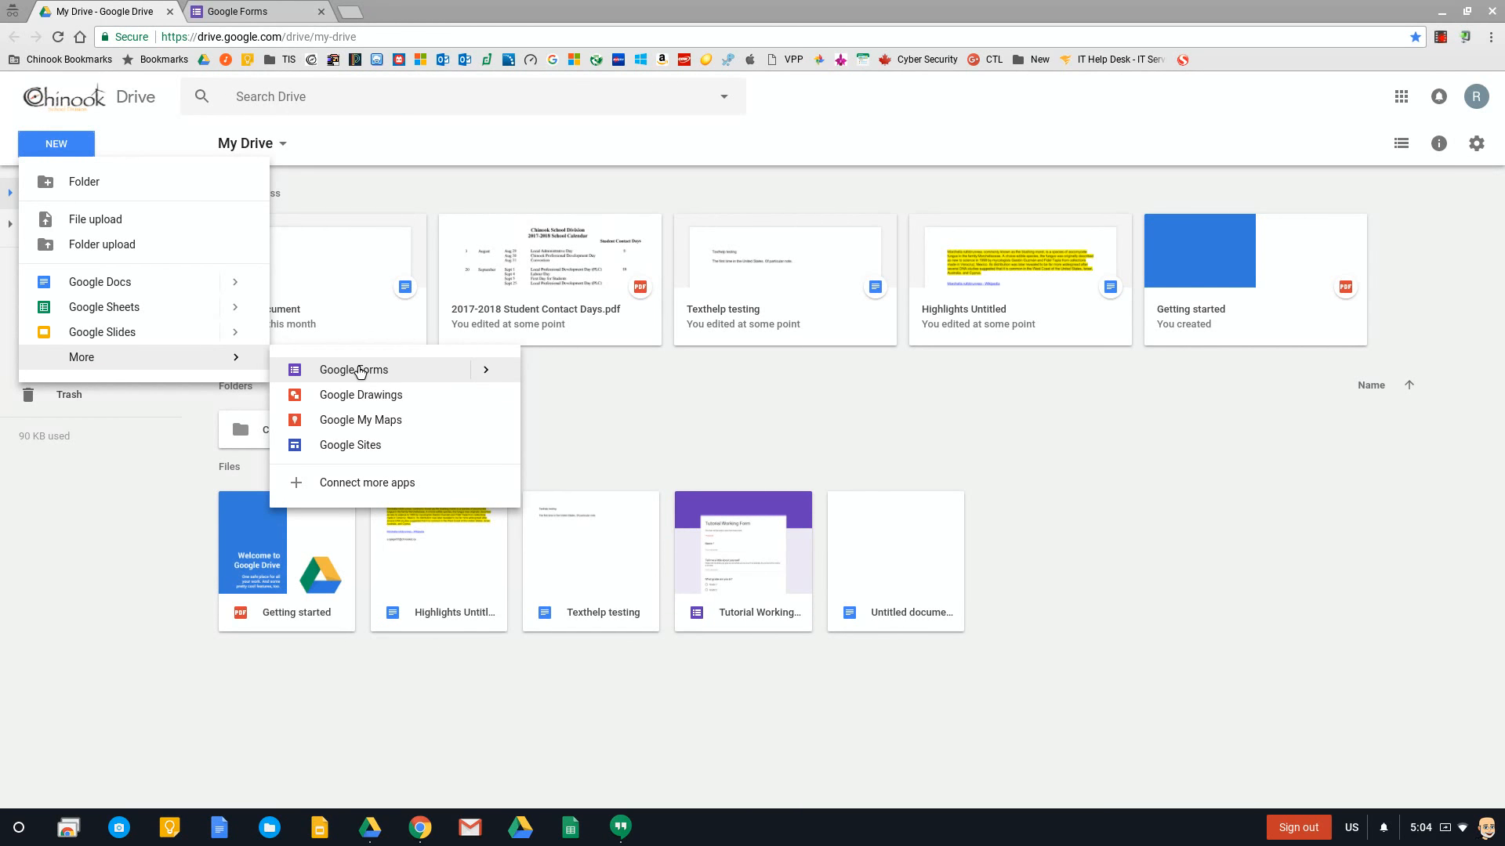
{"action": "left_click", "coordinate": [488, 371]}
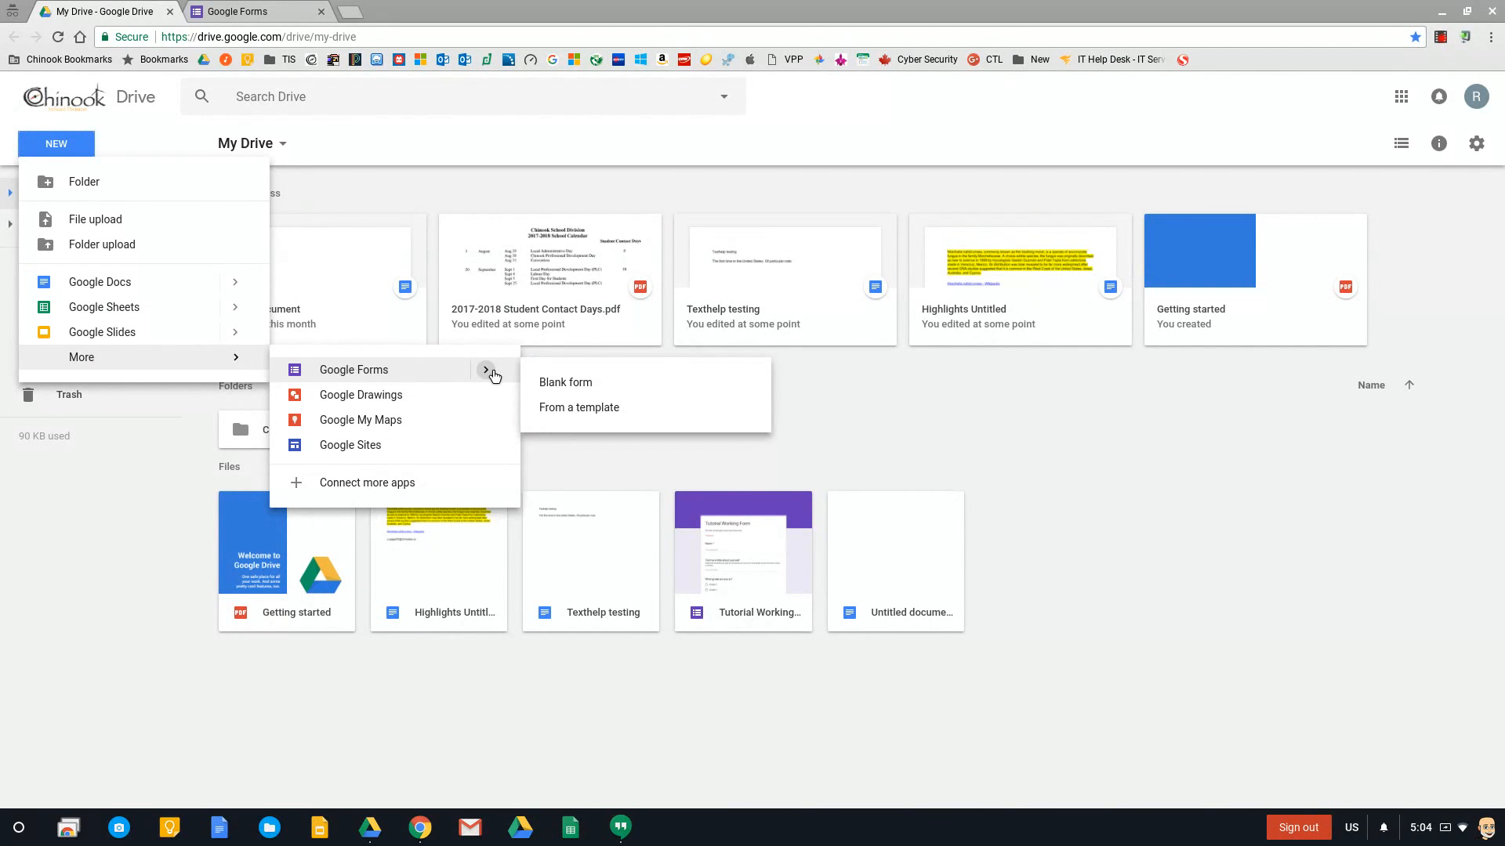
{"action": "left_click", "coordinate": [564, 407]}
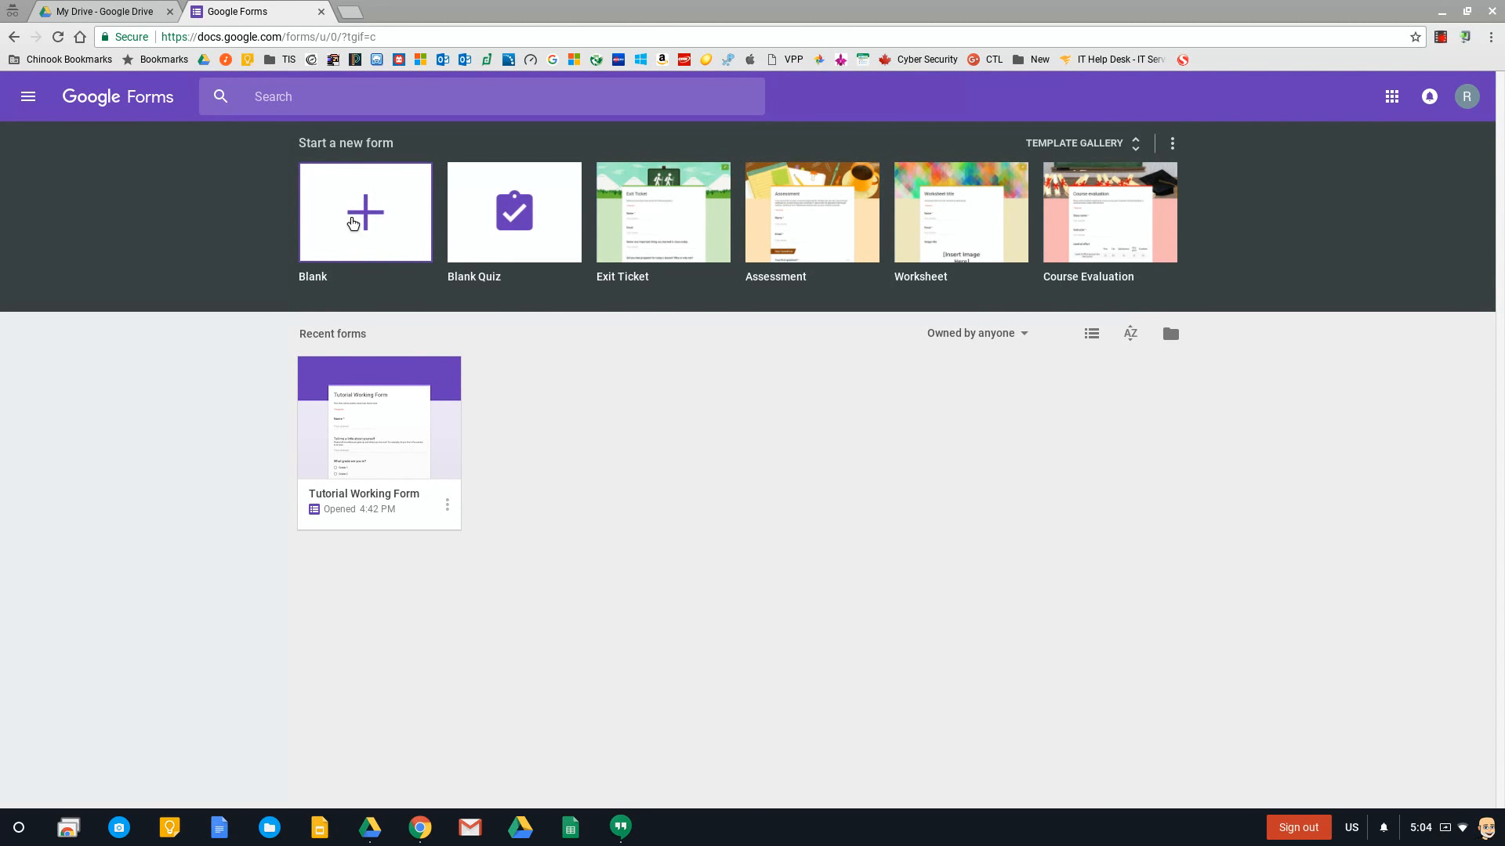
Step: In Google Forms, view the Exit Ticket template from the template gallery, browse the other templates and return to the home page
{"action": "left_click", "coordinate": [1069, 141]}
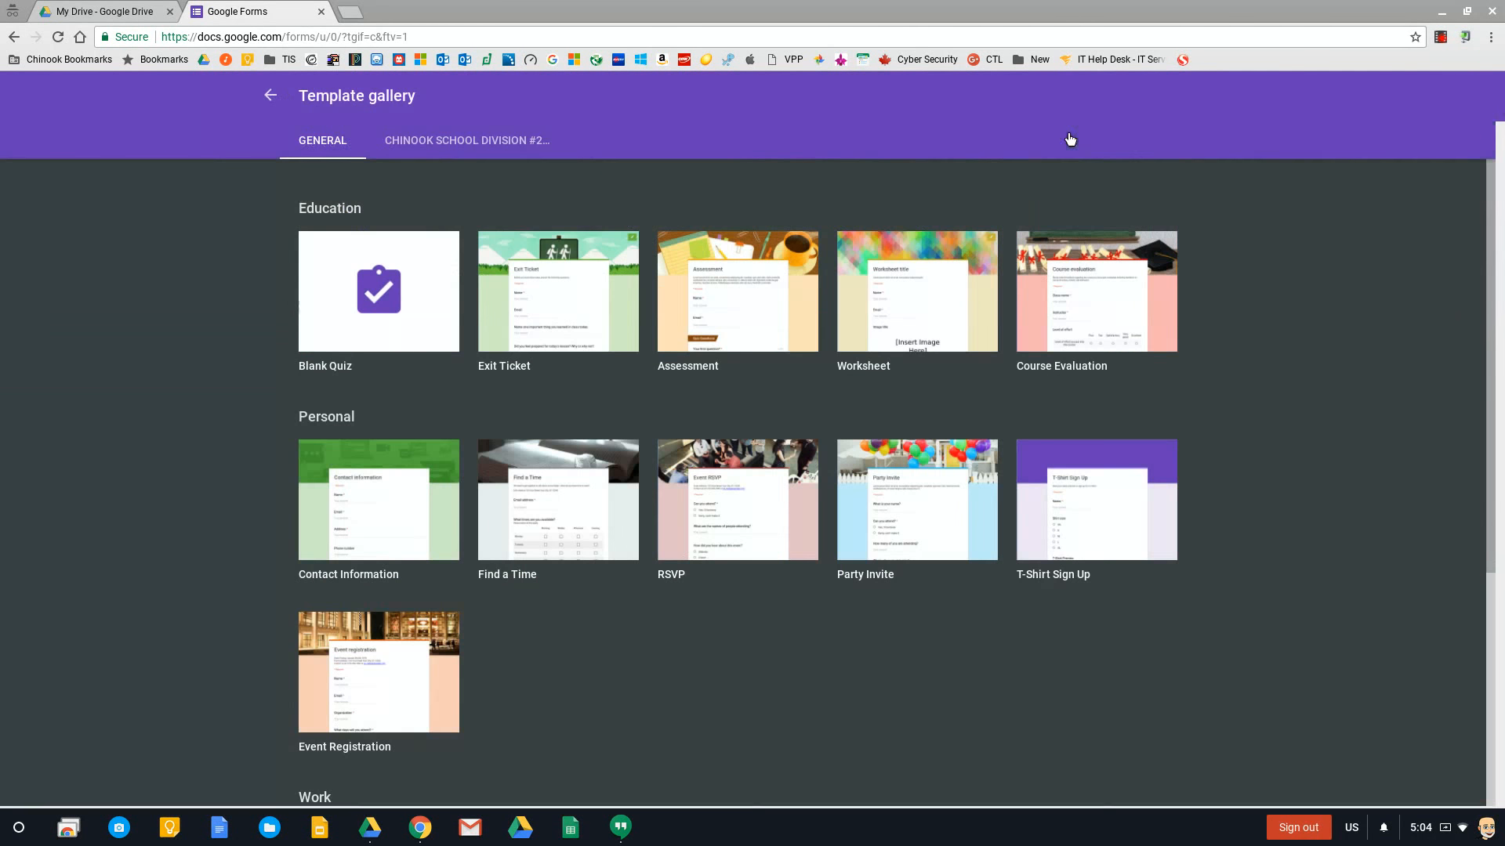
{"action": "left_click", "coordinate": [626, 287]}
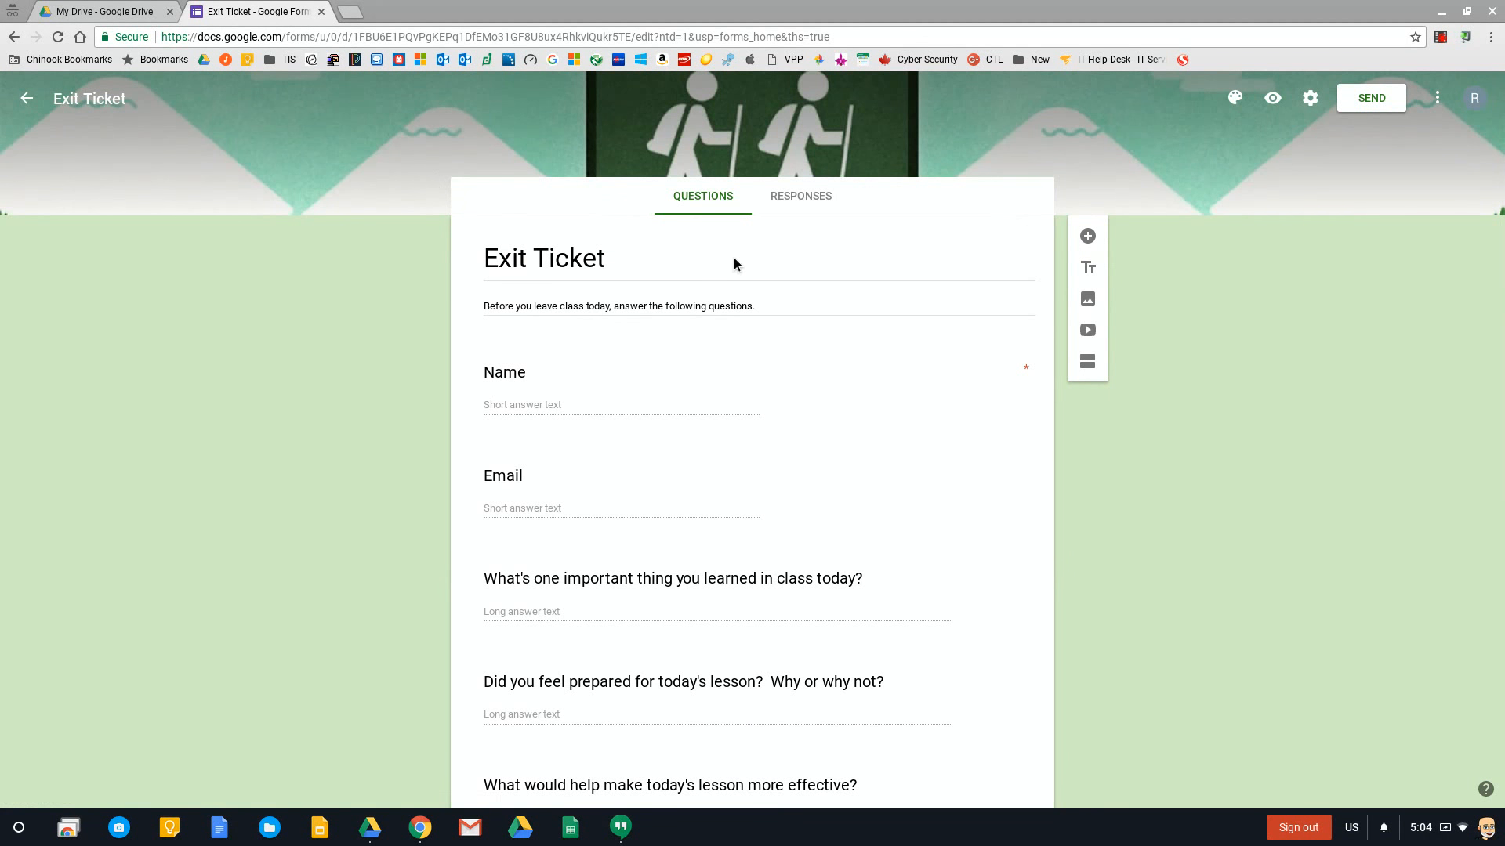
{"action": "left_click", "coordinate": [14, 37]}
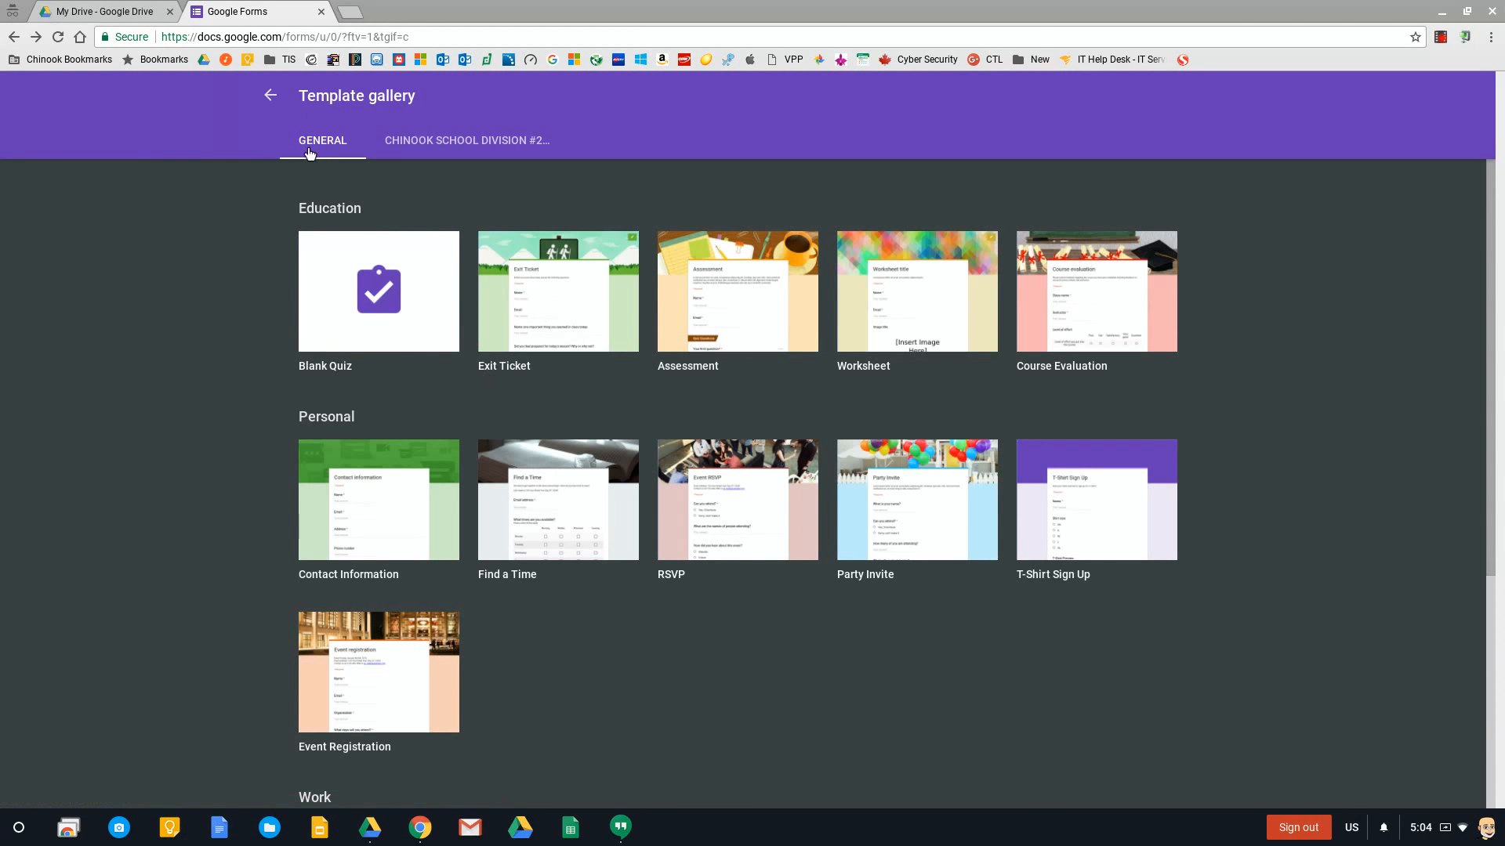
{"action": "scroll", "coordinate": [673, 533], "scroll_direction": "down", "scroll_amount": 3}
{"action": "scroll", "coordinate": [585, 524], "scroll_direction": "up", "scroll_amount": 4}
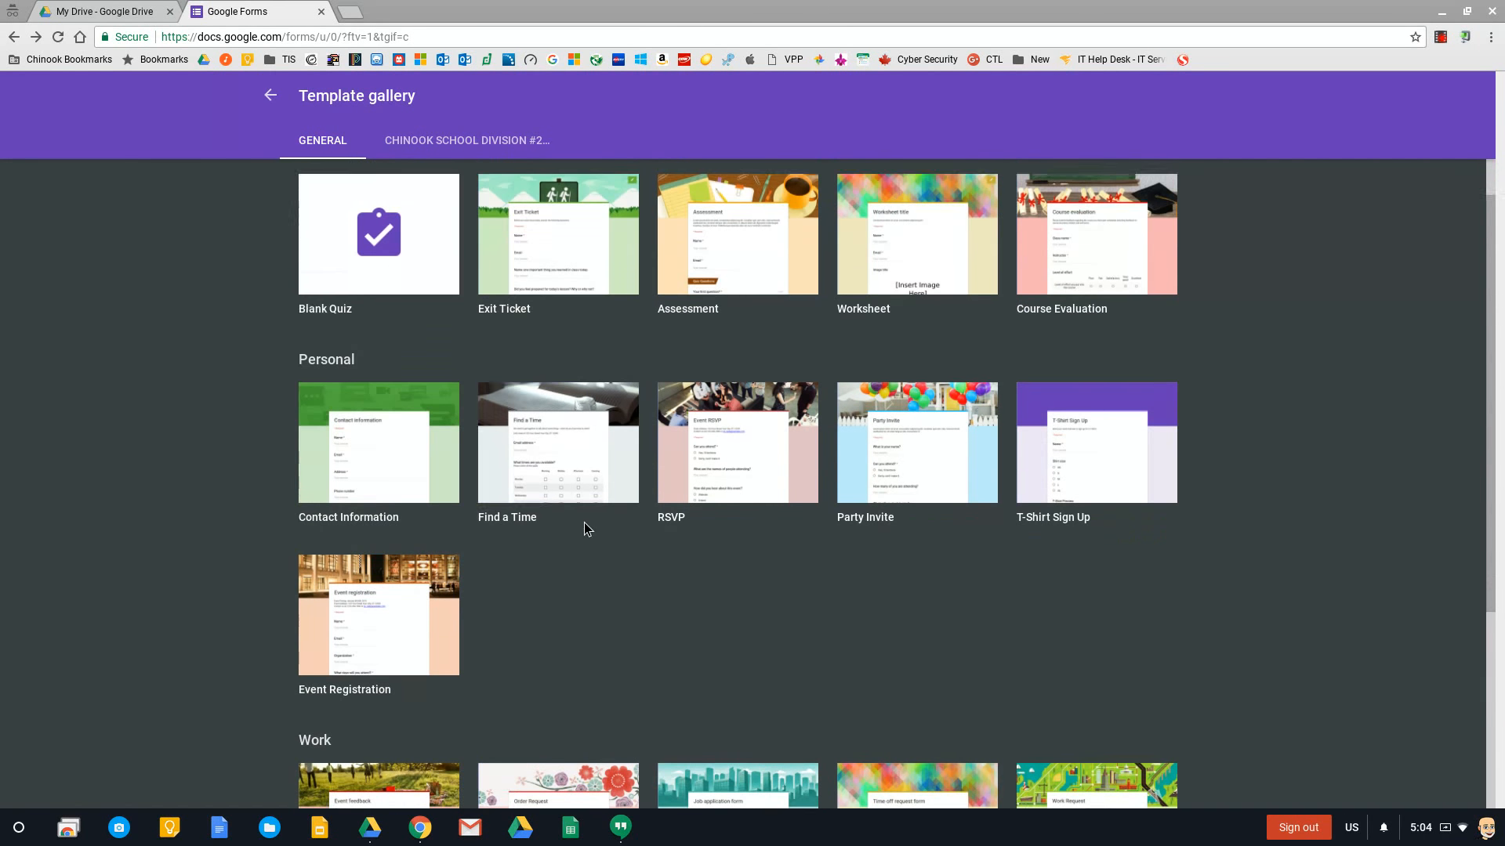
{"action": "left_click", "coordinate": [272, 100]}
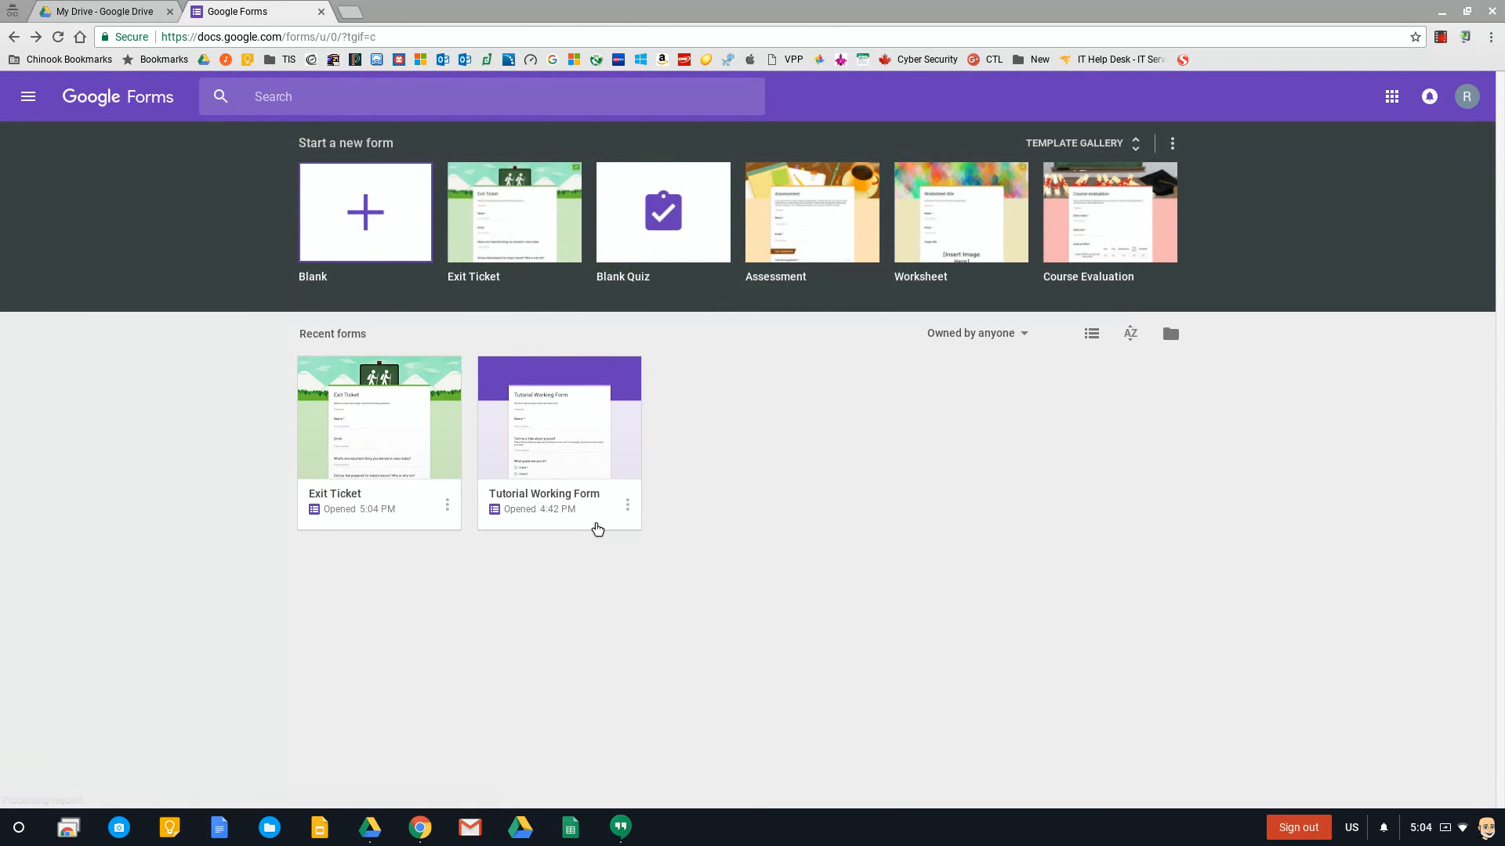
Step: Create a blank form and title it "Introduction Information Form"
{"action": "left_click", "coordinate": [361, 238]}
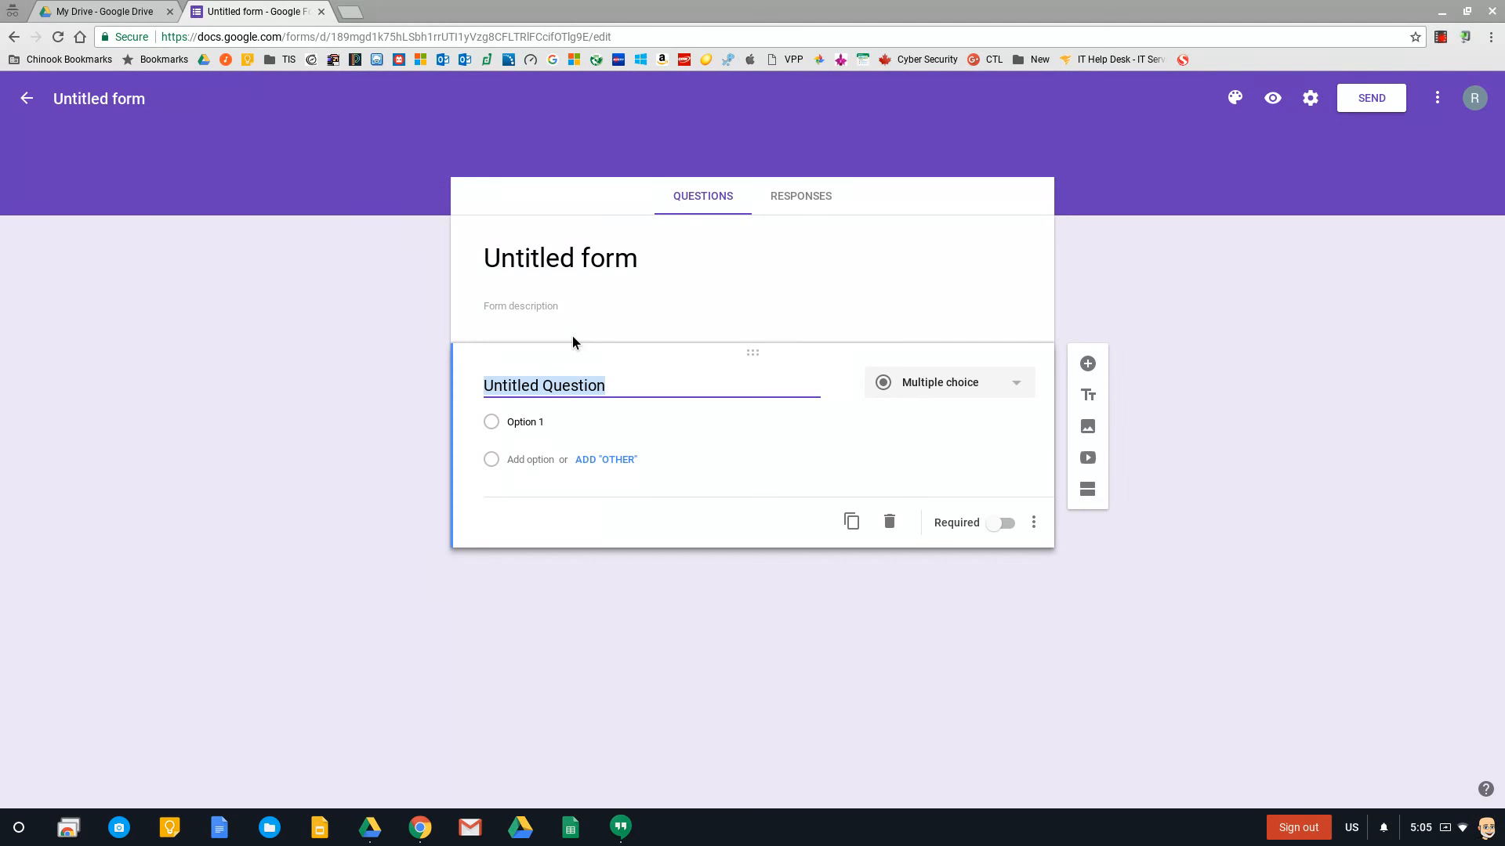
{"action": "left_click", "coordinate": [560, 263]}
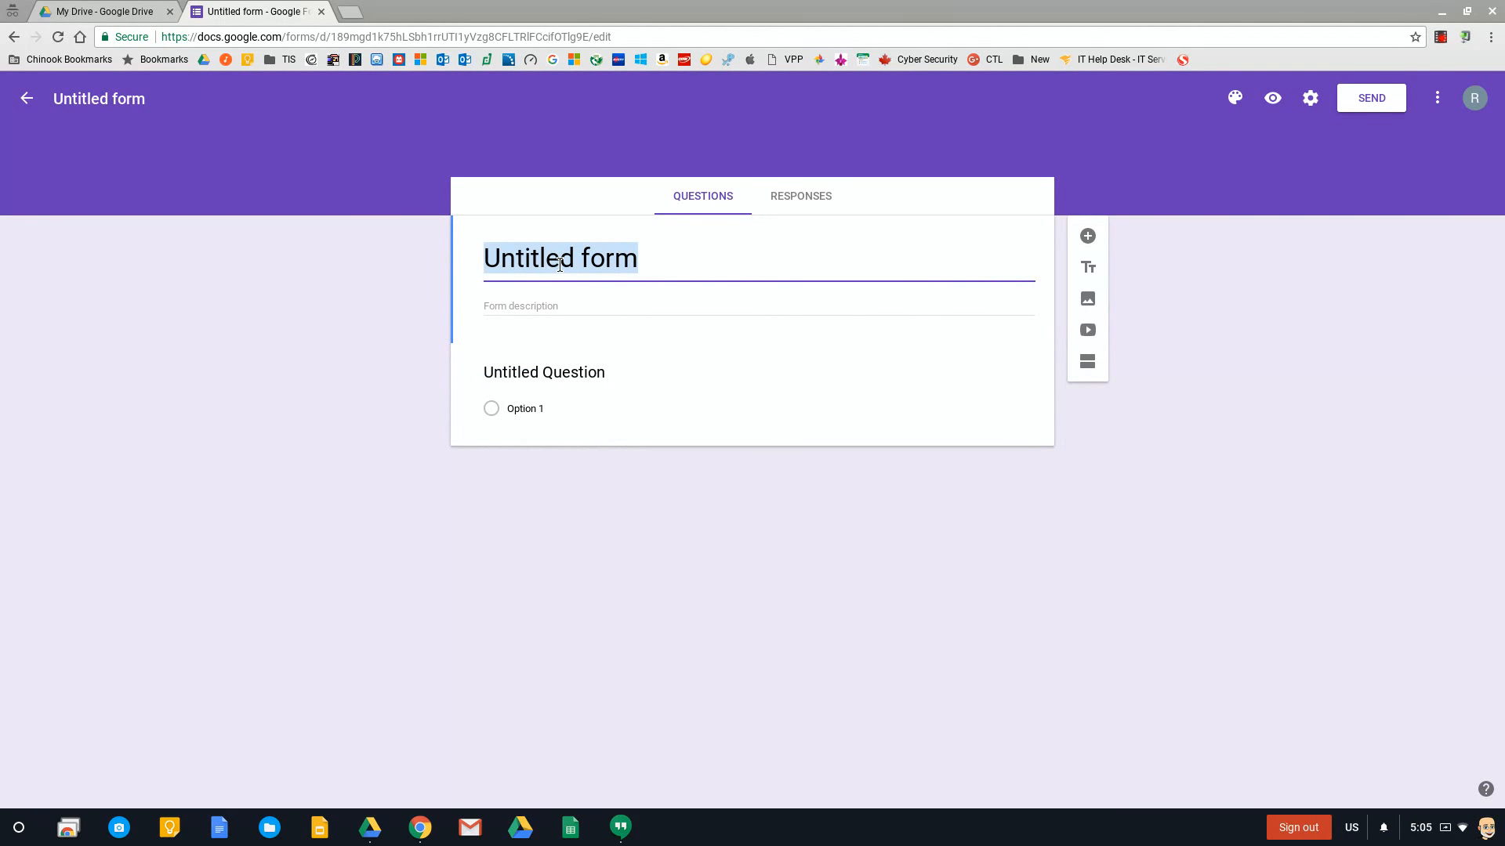
{"action": "type", "text": "Intro"}
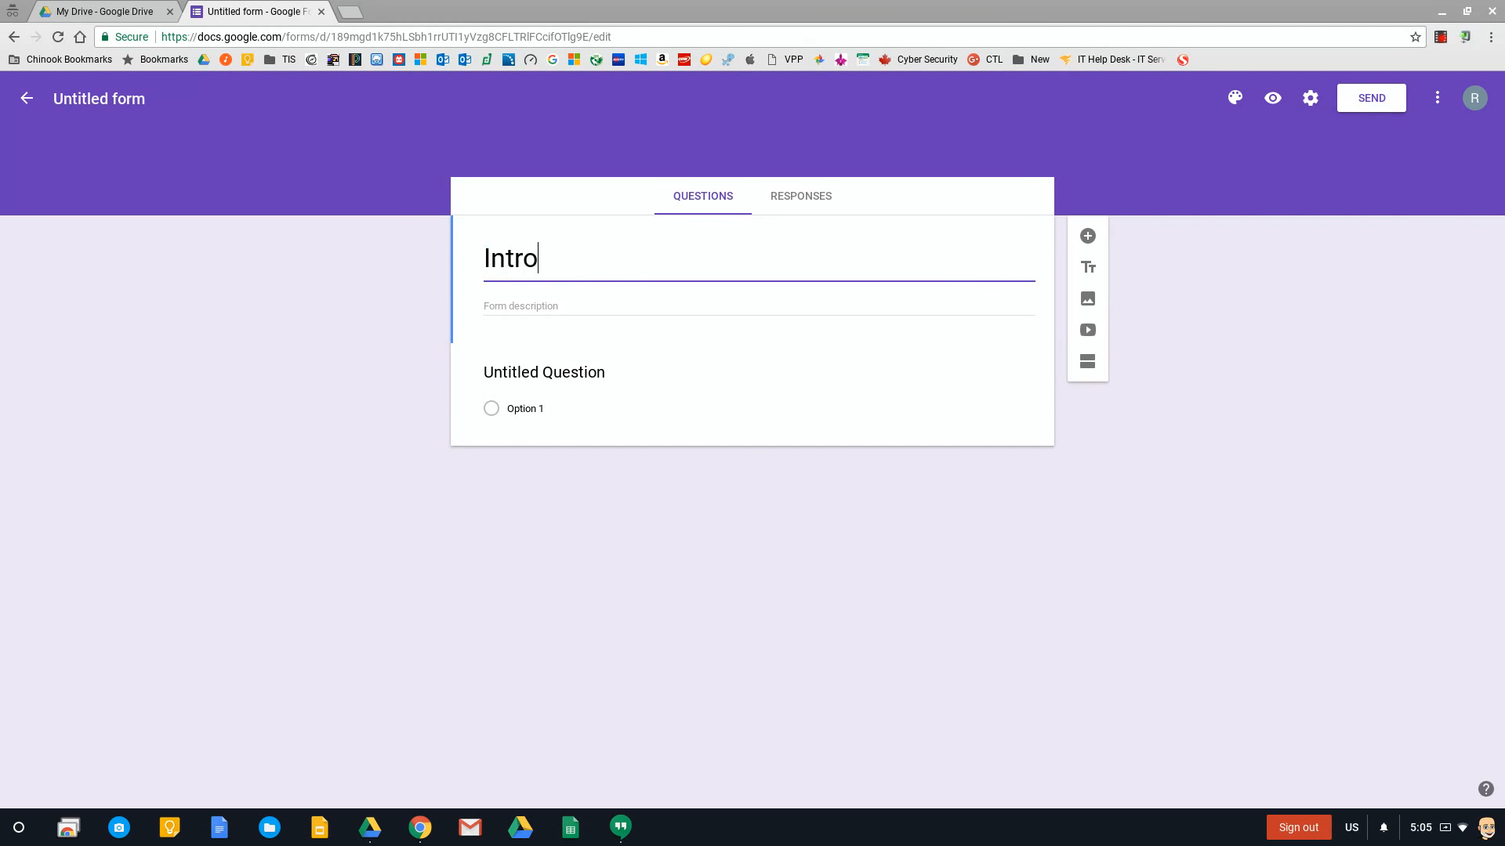
{"action": "type", "text": "duction INfor"}
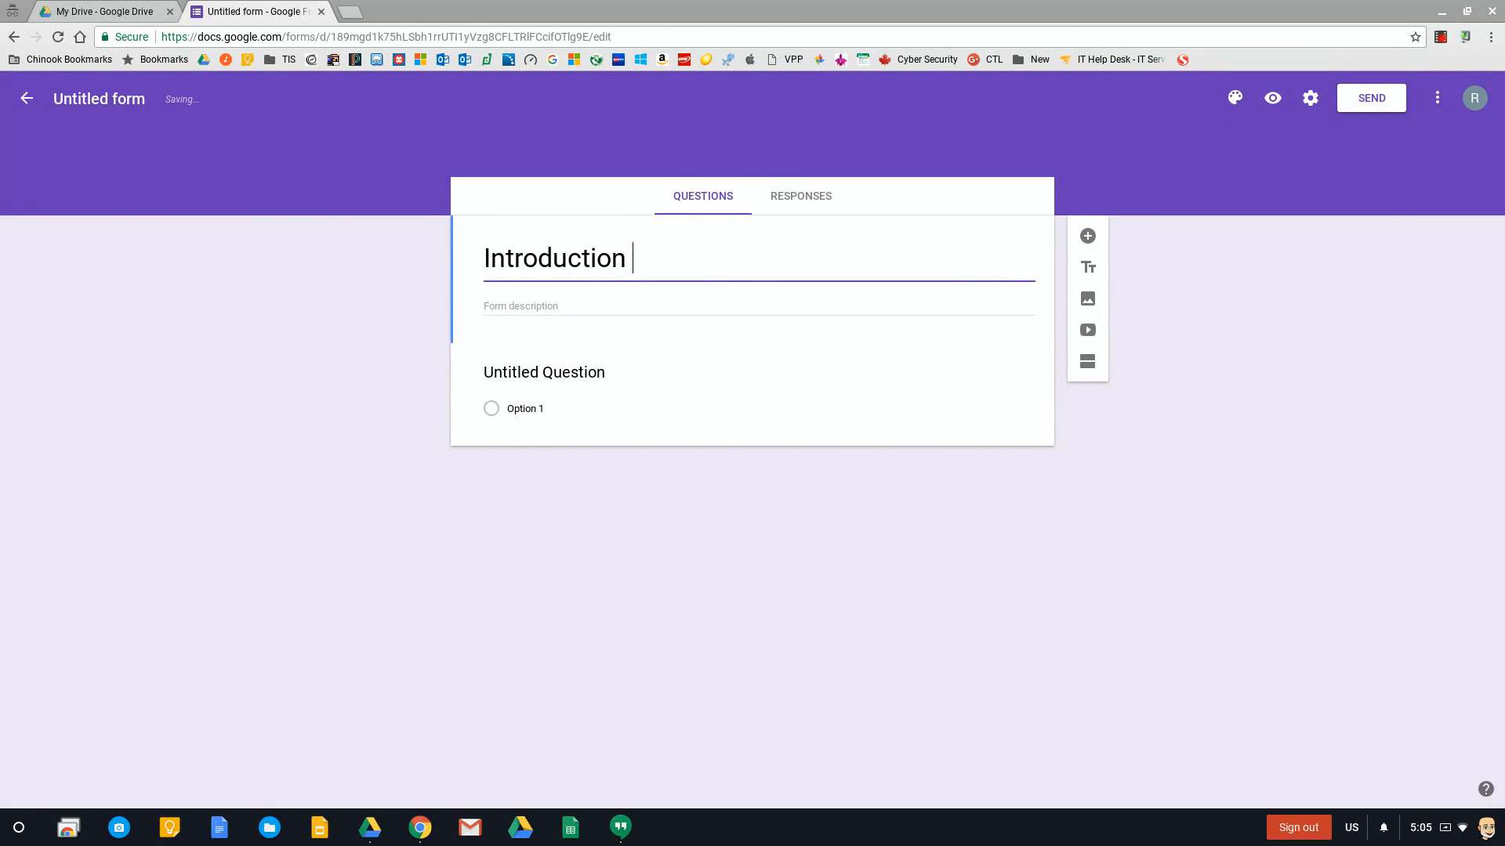
{"action": "key", "text": "BackSpace"}
{"action": "key", "text": "BackSpace"}
{"action": "key", "text": "BackSpace"}
{"action": "key", "text": "BackSpace"}
{"action": "type", "text": "nf"}
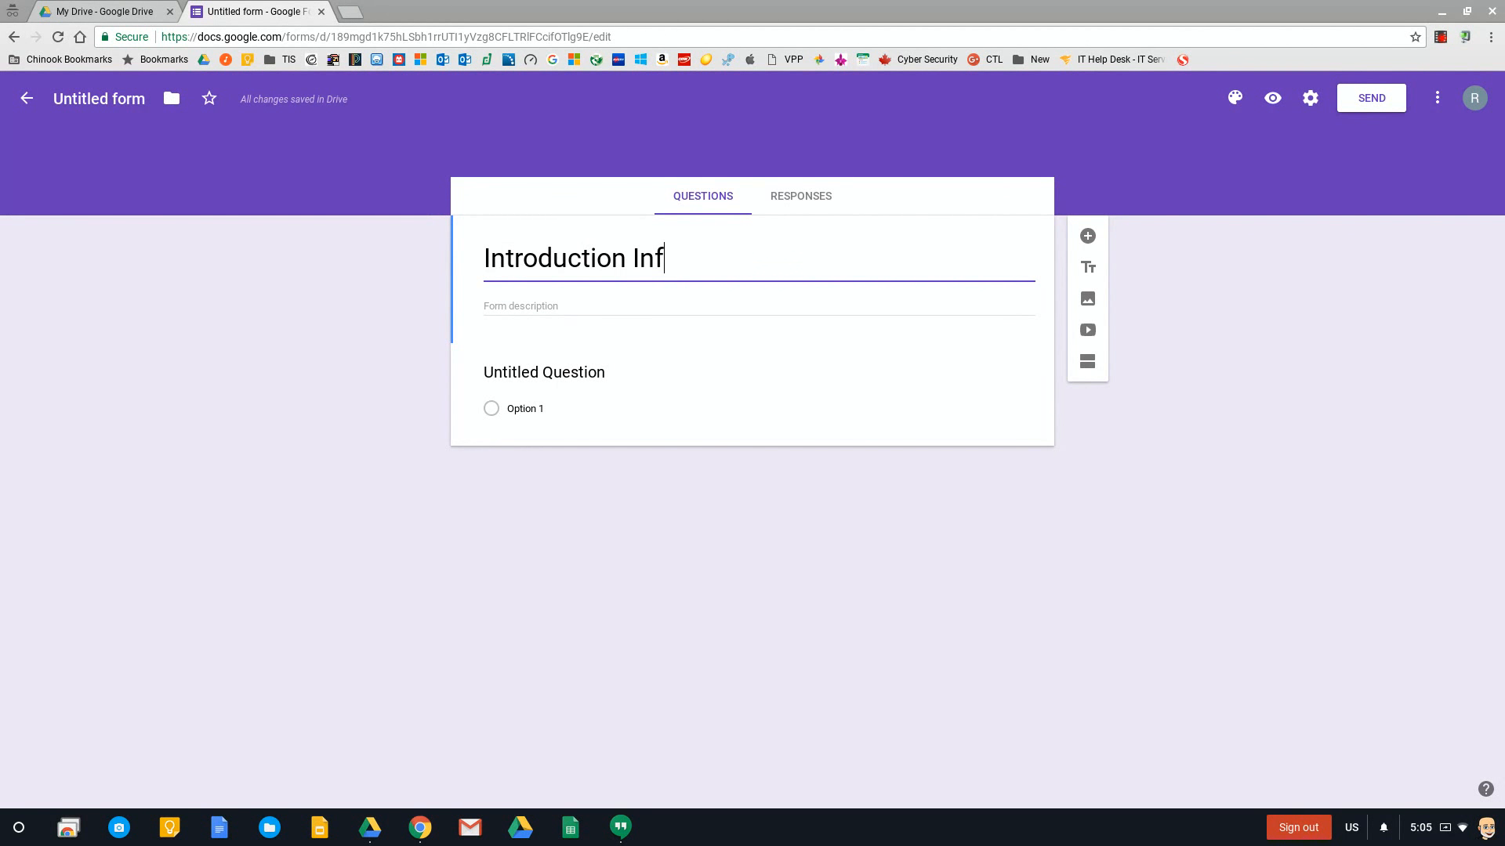
{"action": "type", "text": "ormation Form"}
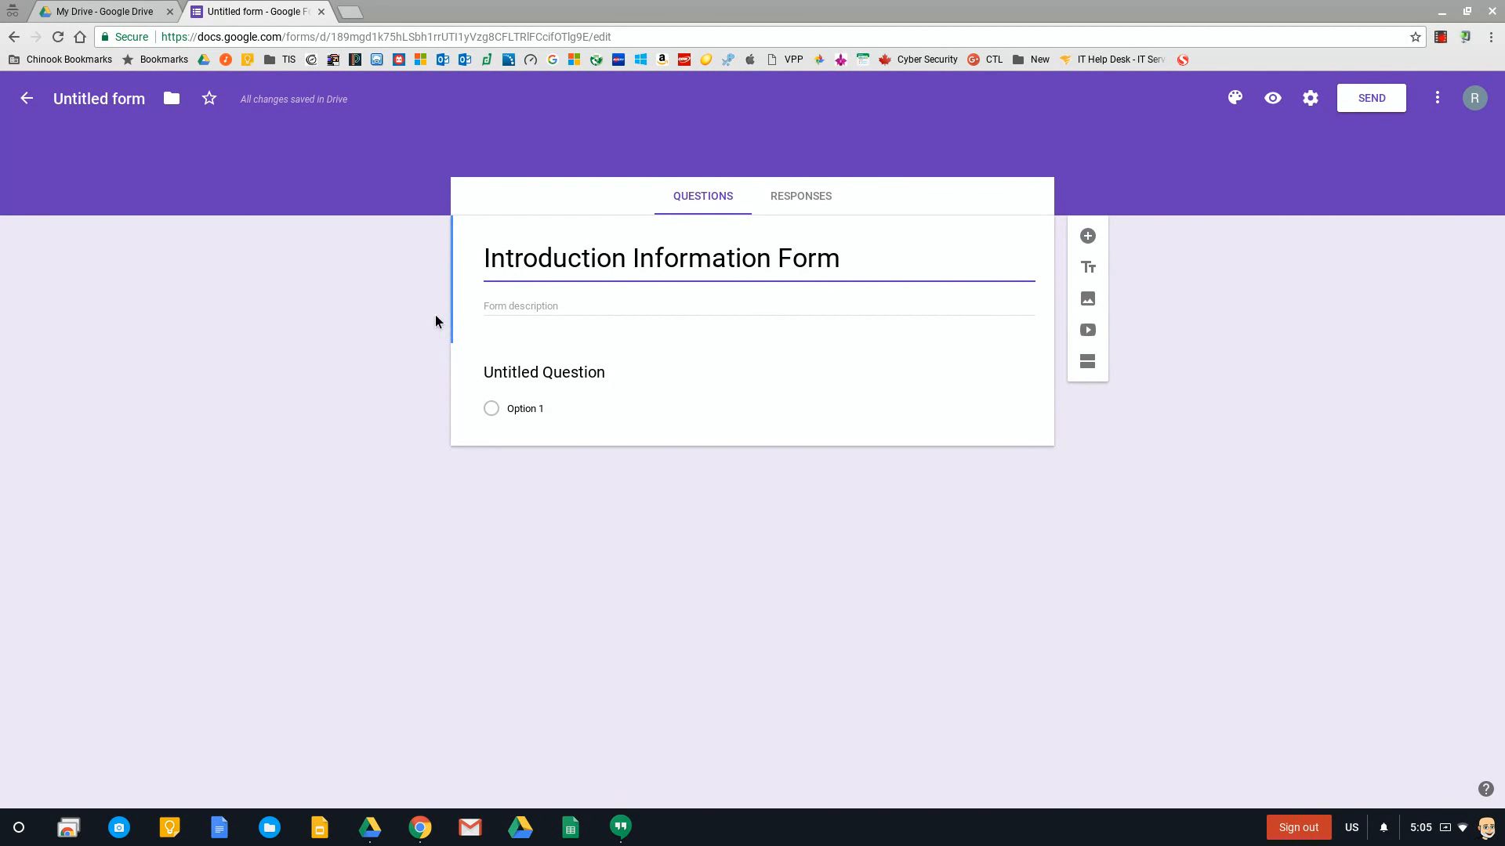
Step: Add the form description "A form that will tell me a little bit about you" and name the form file "Introduction Information Form"
{"action": "left_click", "coordinate": [511, 306]}
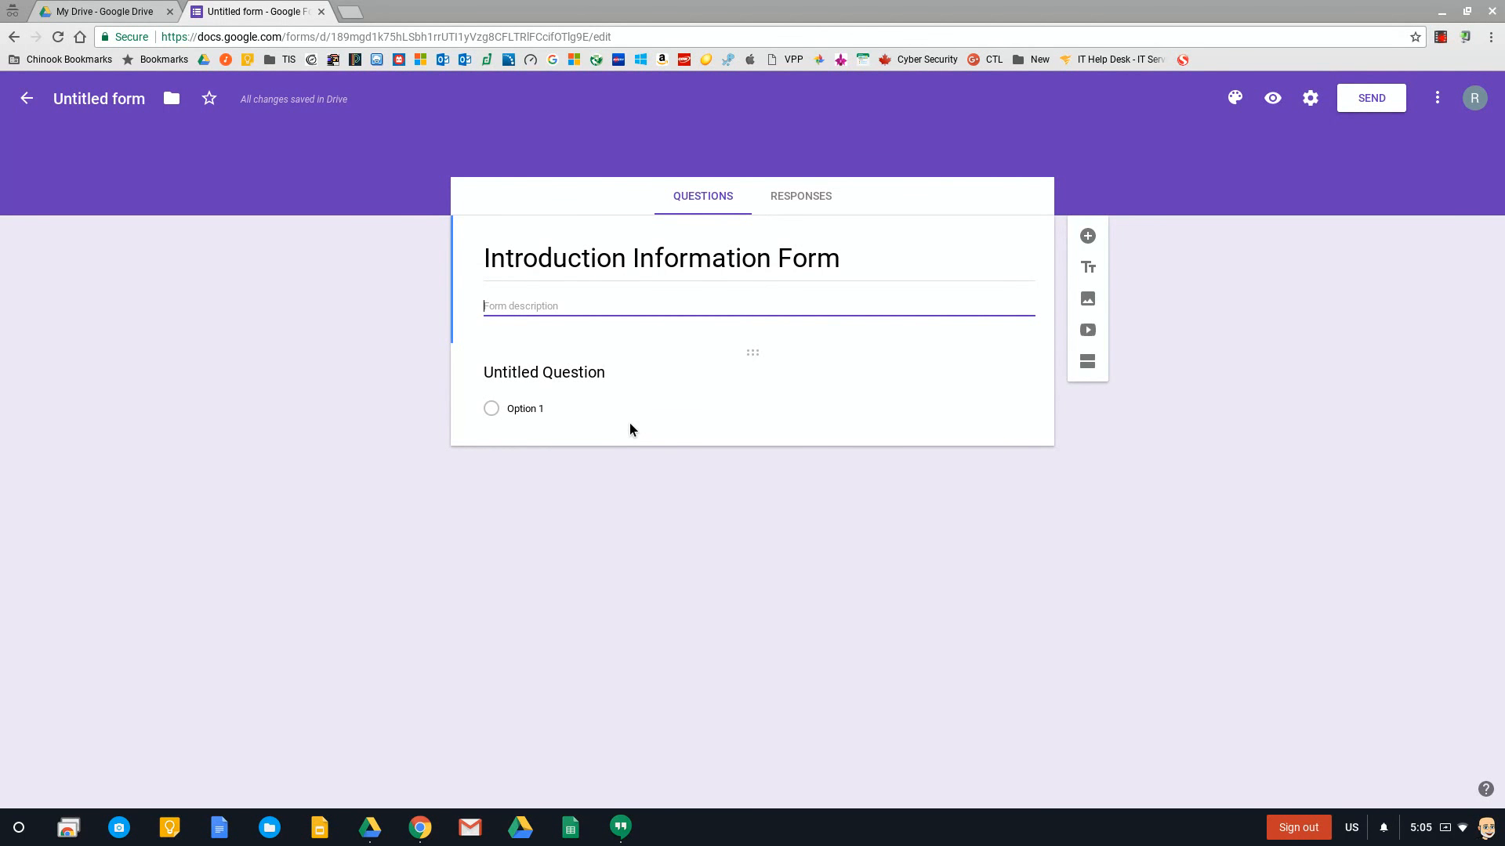
{"action": "type", "text": "A form that will tell me a little bit abou ty"}
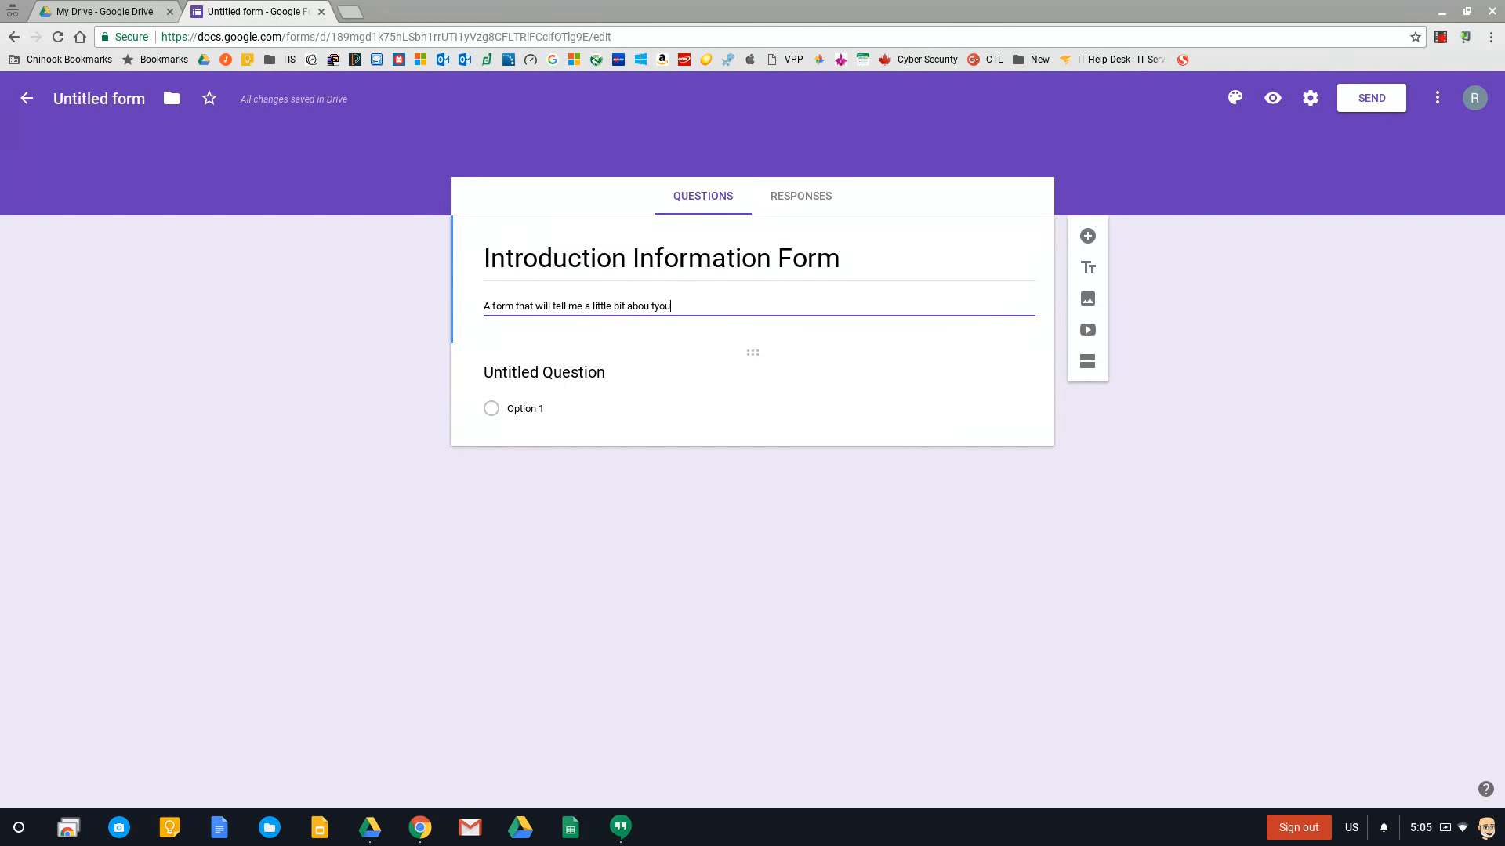
{"action": "type", "text": "t you"}
{"action": "left_click", "coordinate": [104, 103]}
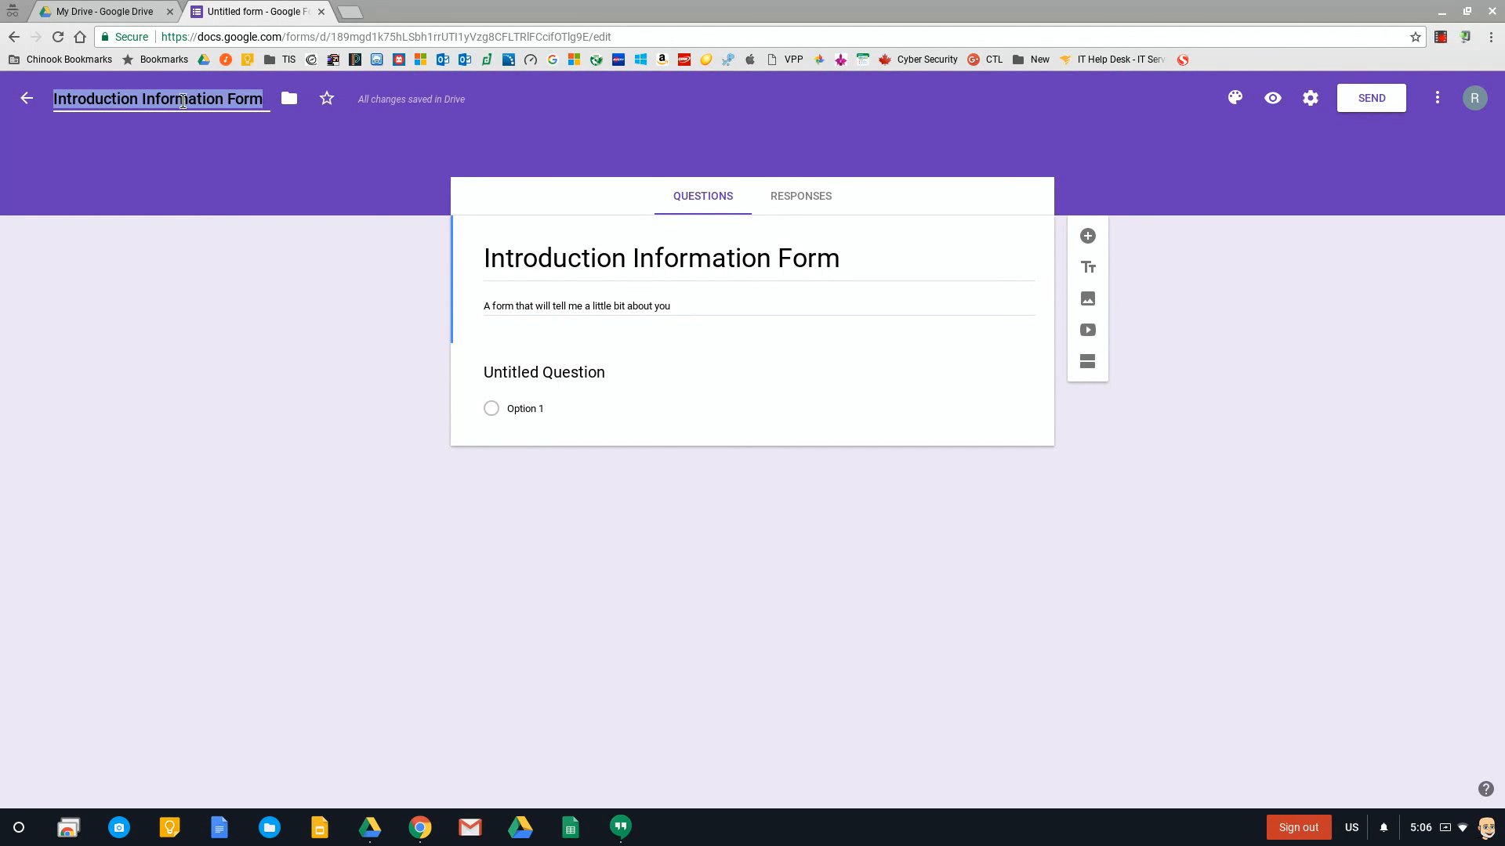
{"action": "left_click", "coordinate": [741, 643]}
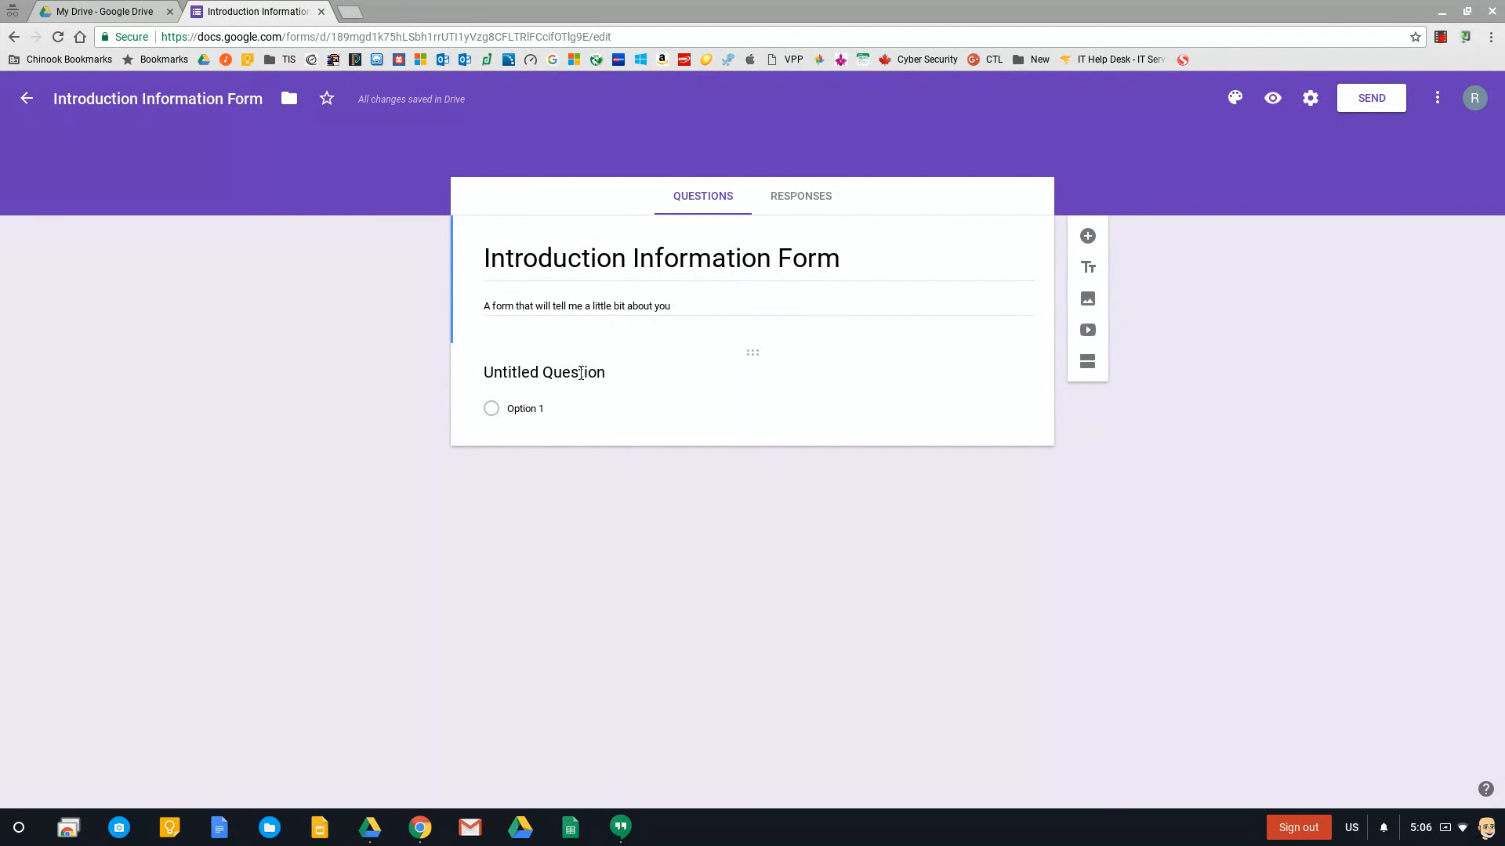
Step: Open the untitled question for editing and examine its available question types, choosing Multiple choice
{"action": "left_click", "coordinate": [816, 387]}
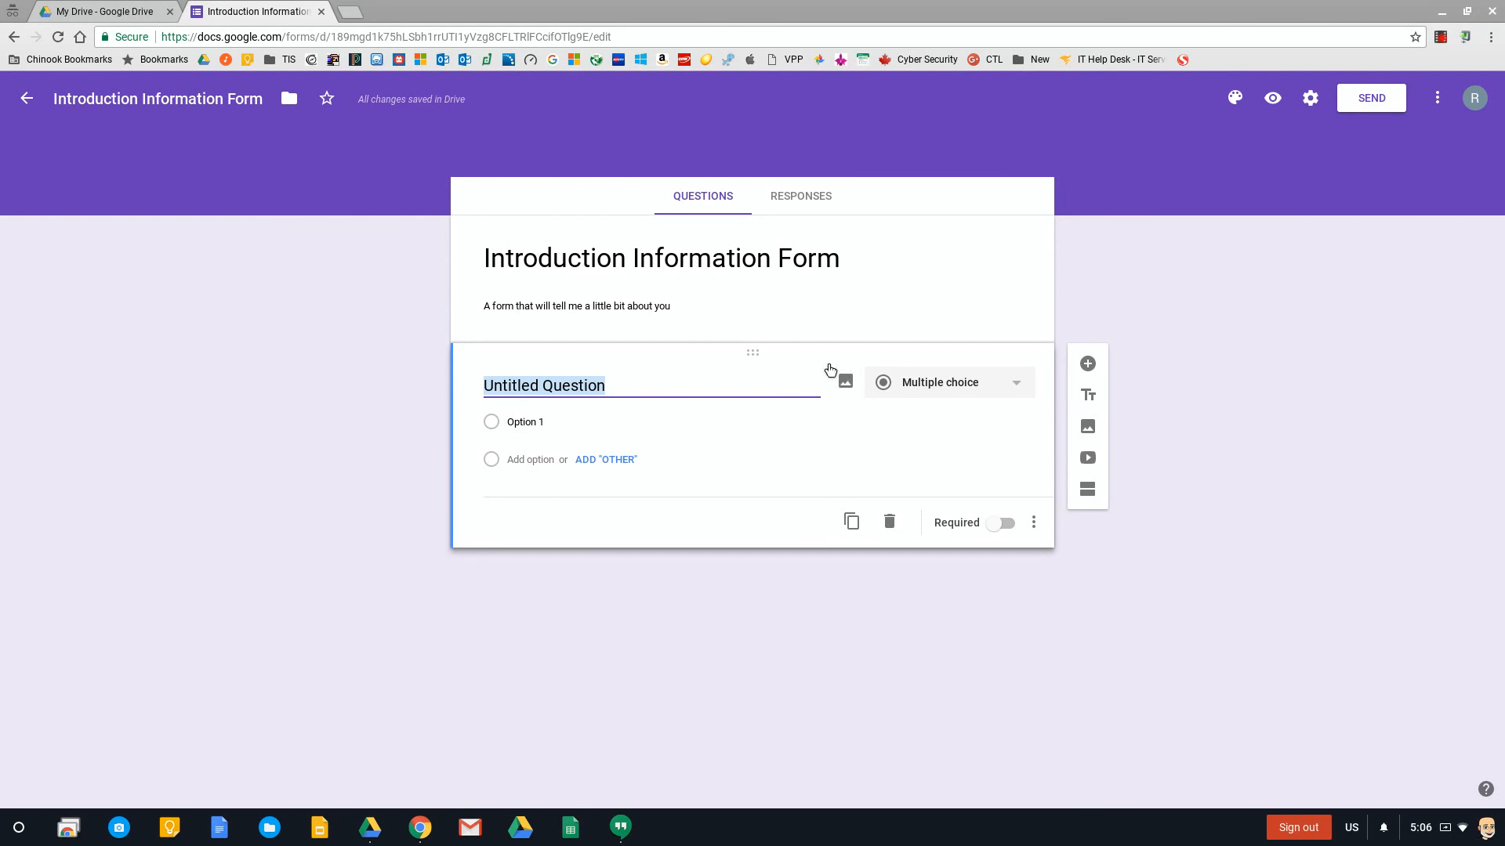
{"action": "left_click", "coordinate": [1215, 258]}
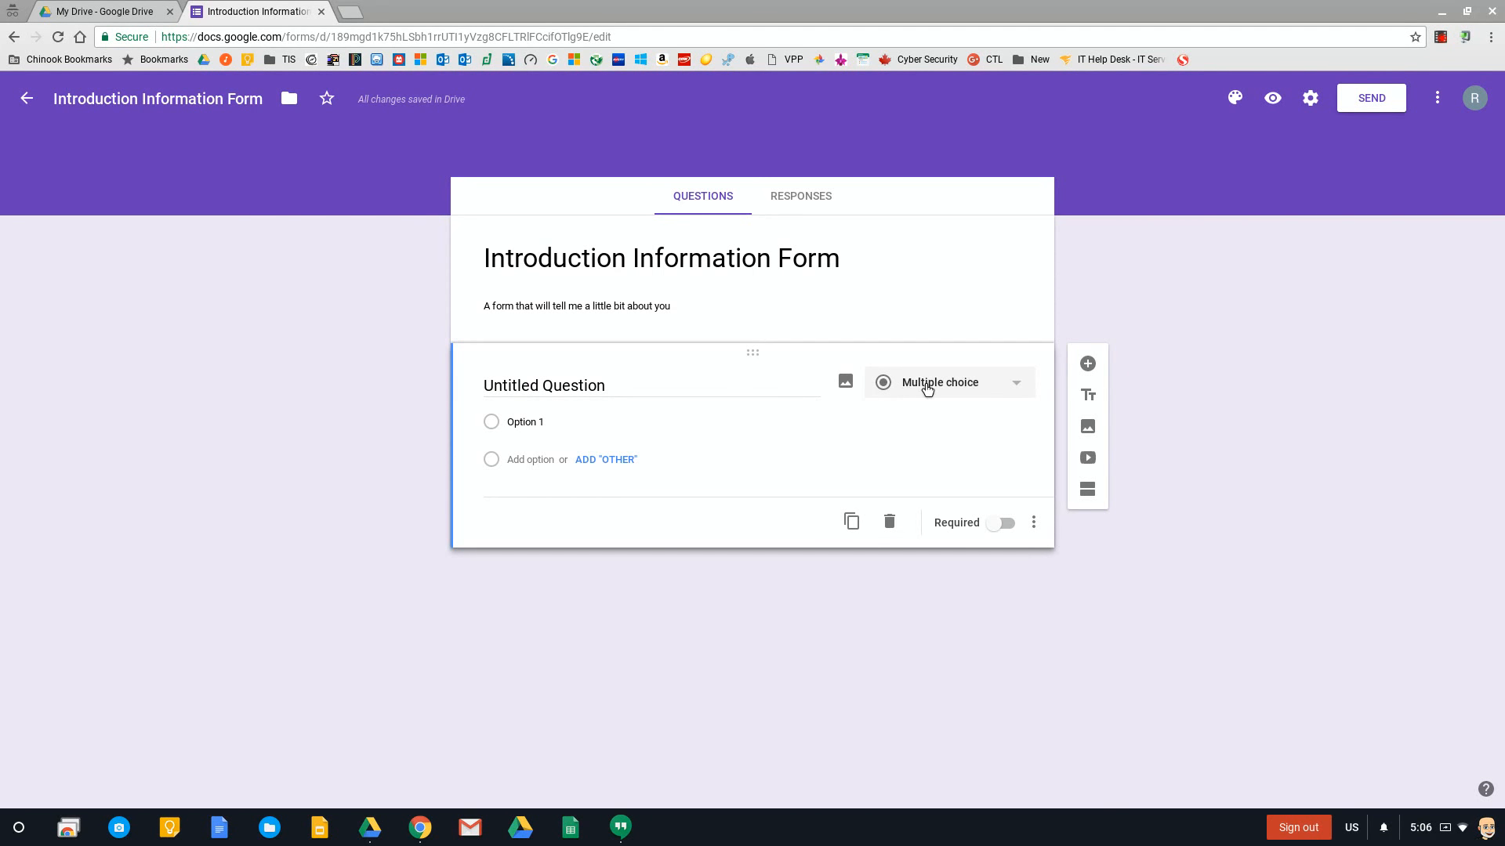
{"action": "left_click", "coordinate": [1017, 389]}
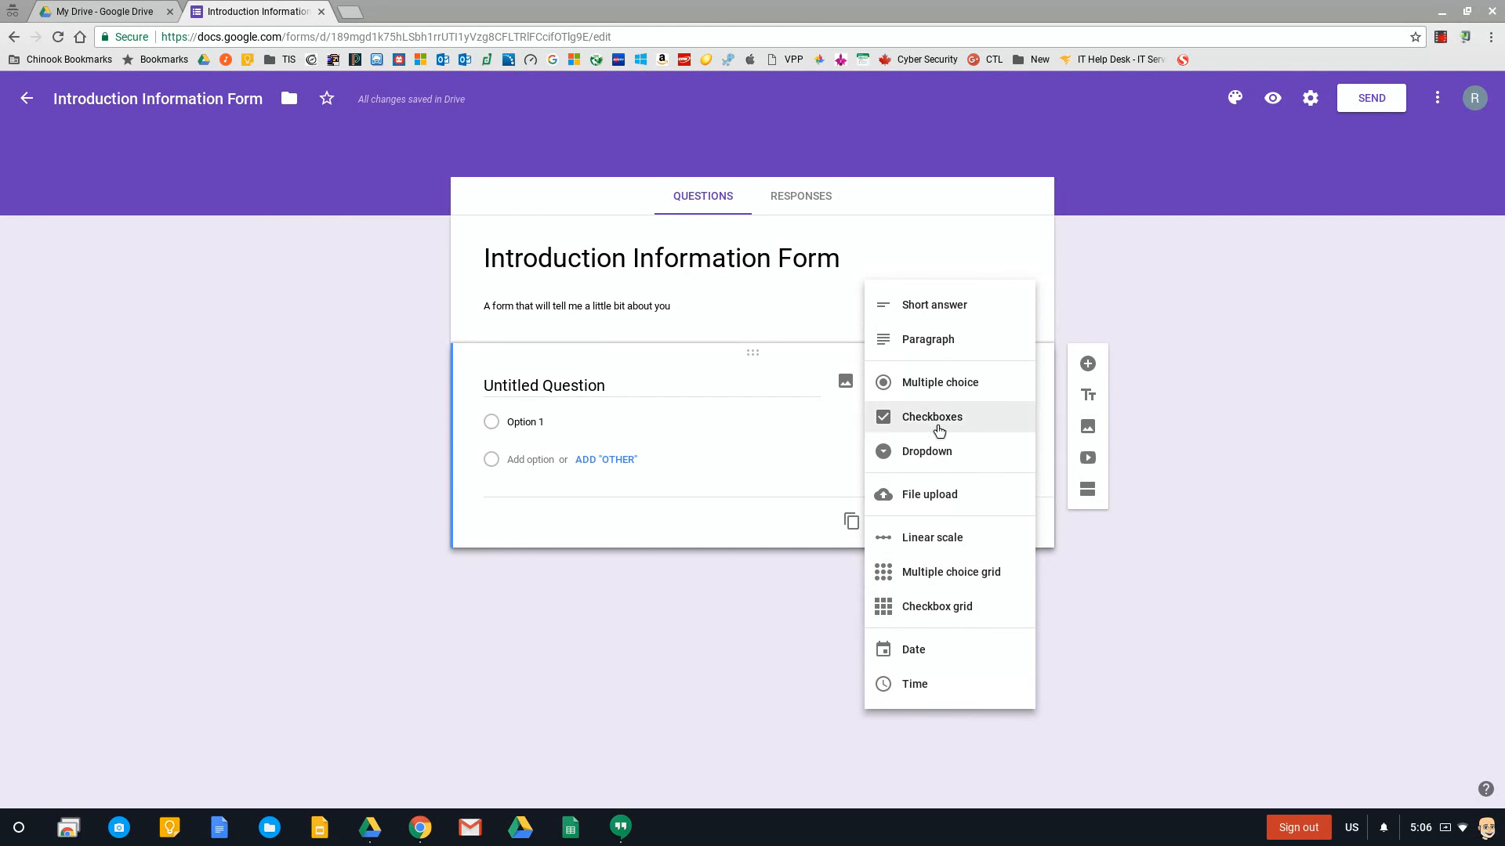
{"action": "left_click", "coordinate": [952, 384]}
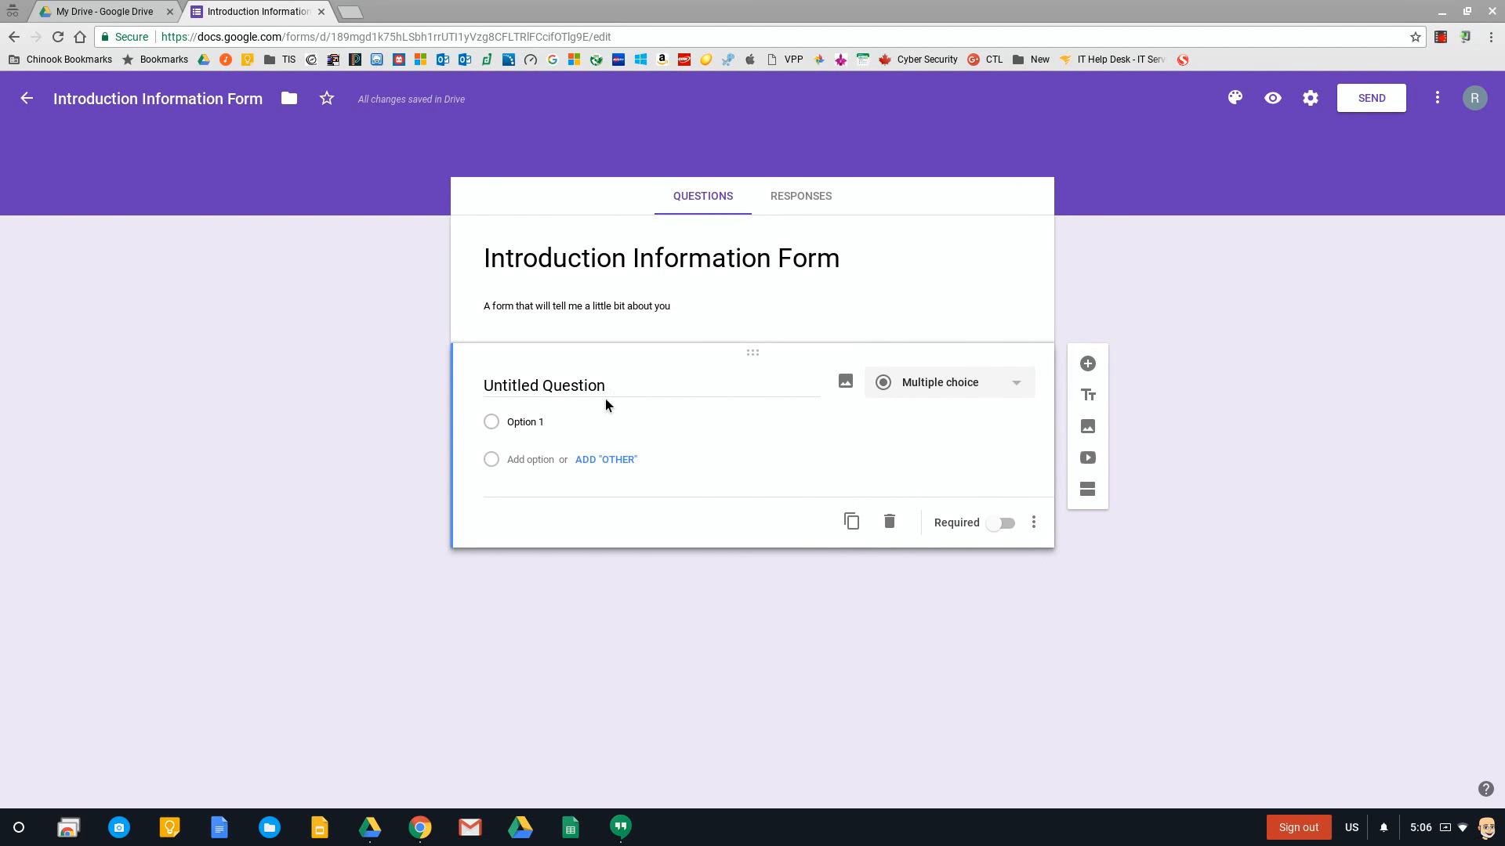
Step: Title the first question "Name?" and use the Short answer type for it
{"action": "left_click", "coordinate": [590, 382]}
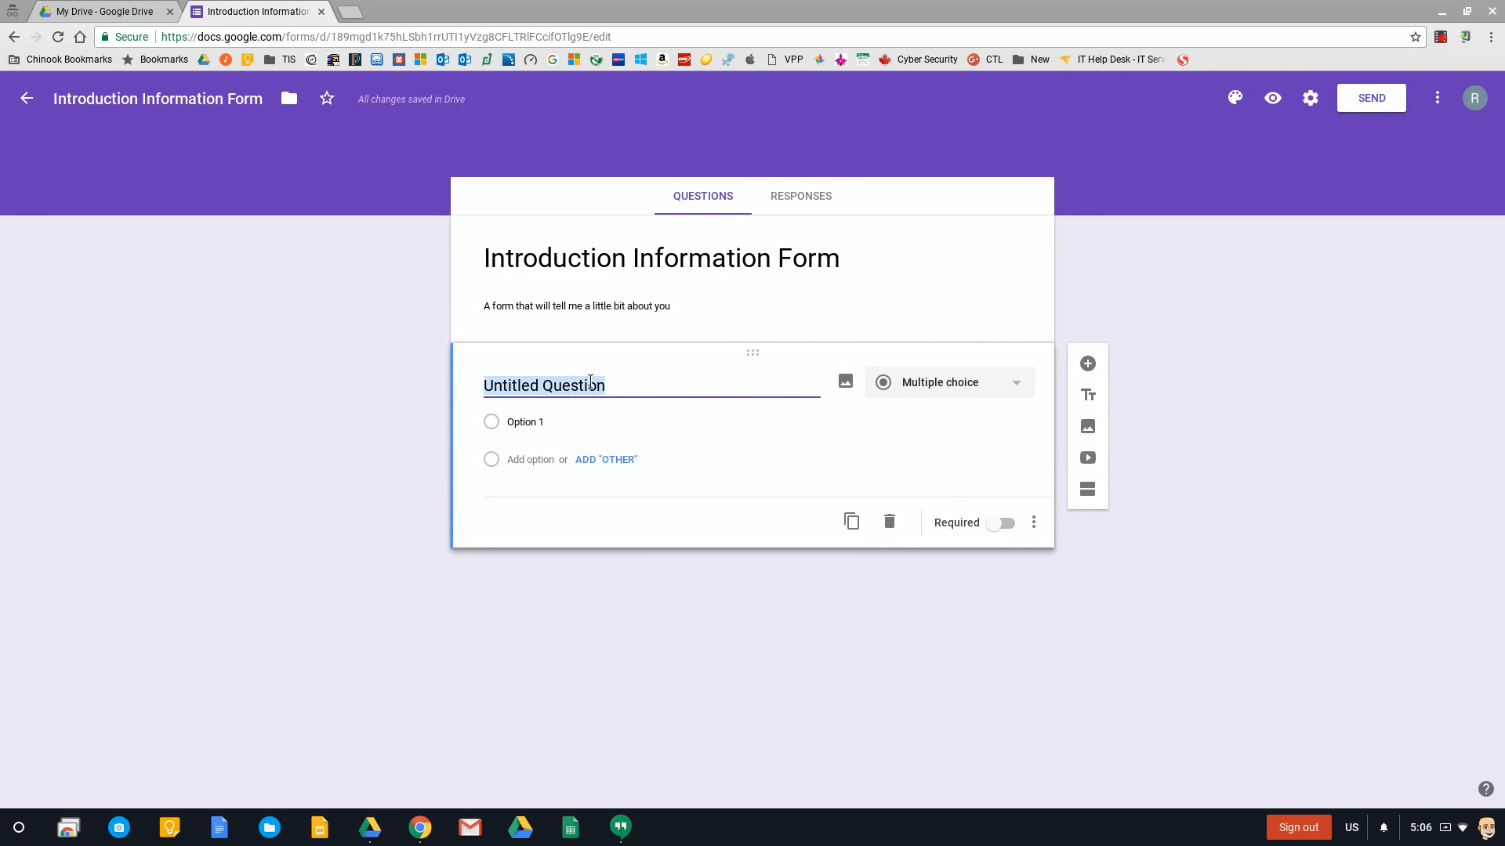
{"action": "type", "text": "Name?"}
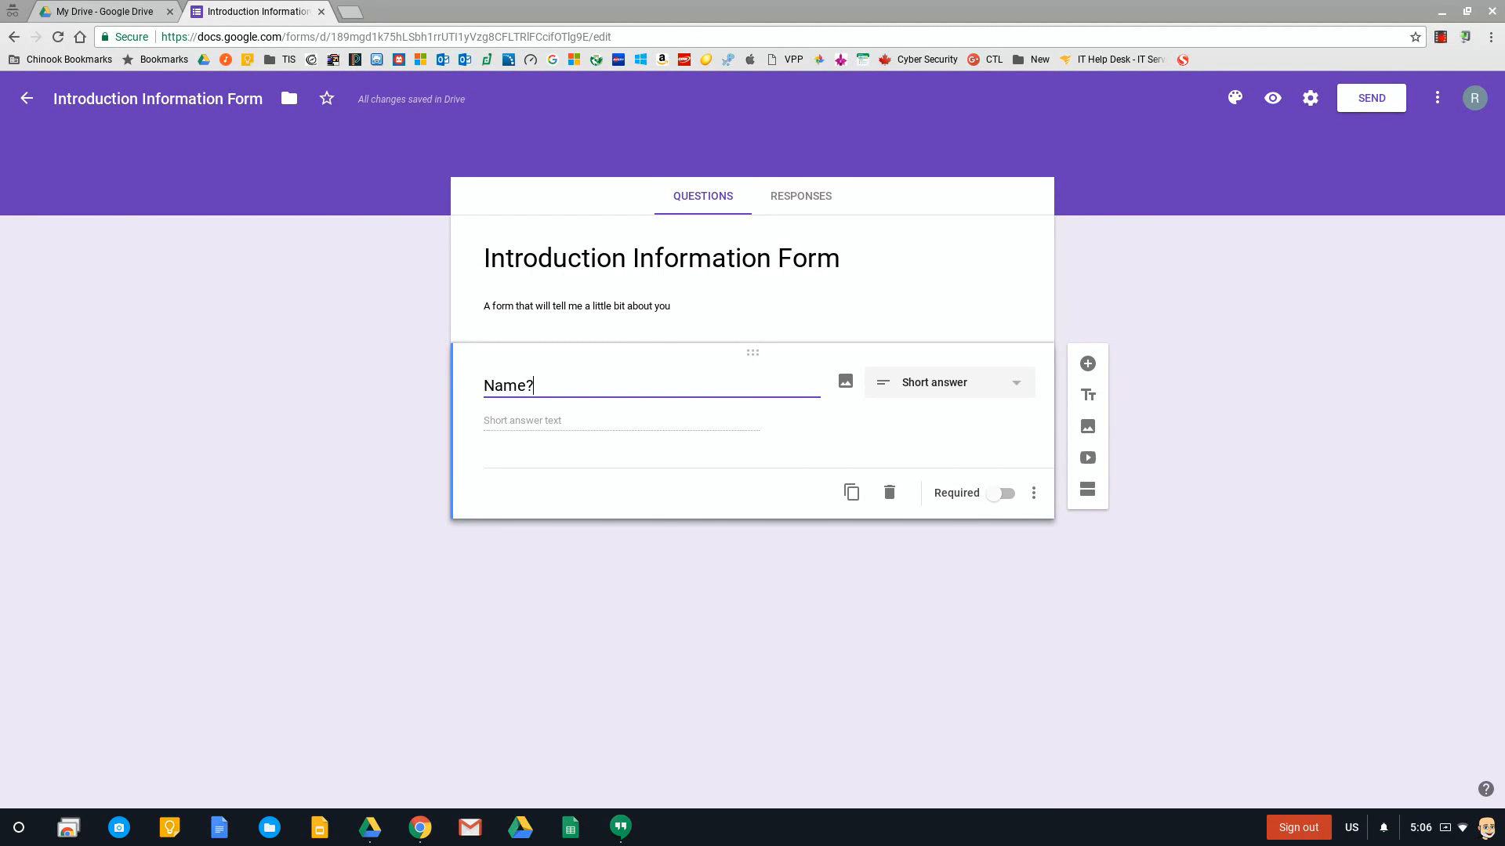
{"action": "left_click", "coordinate": [999, 388]}
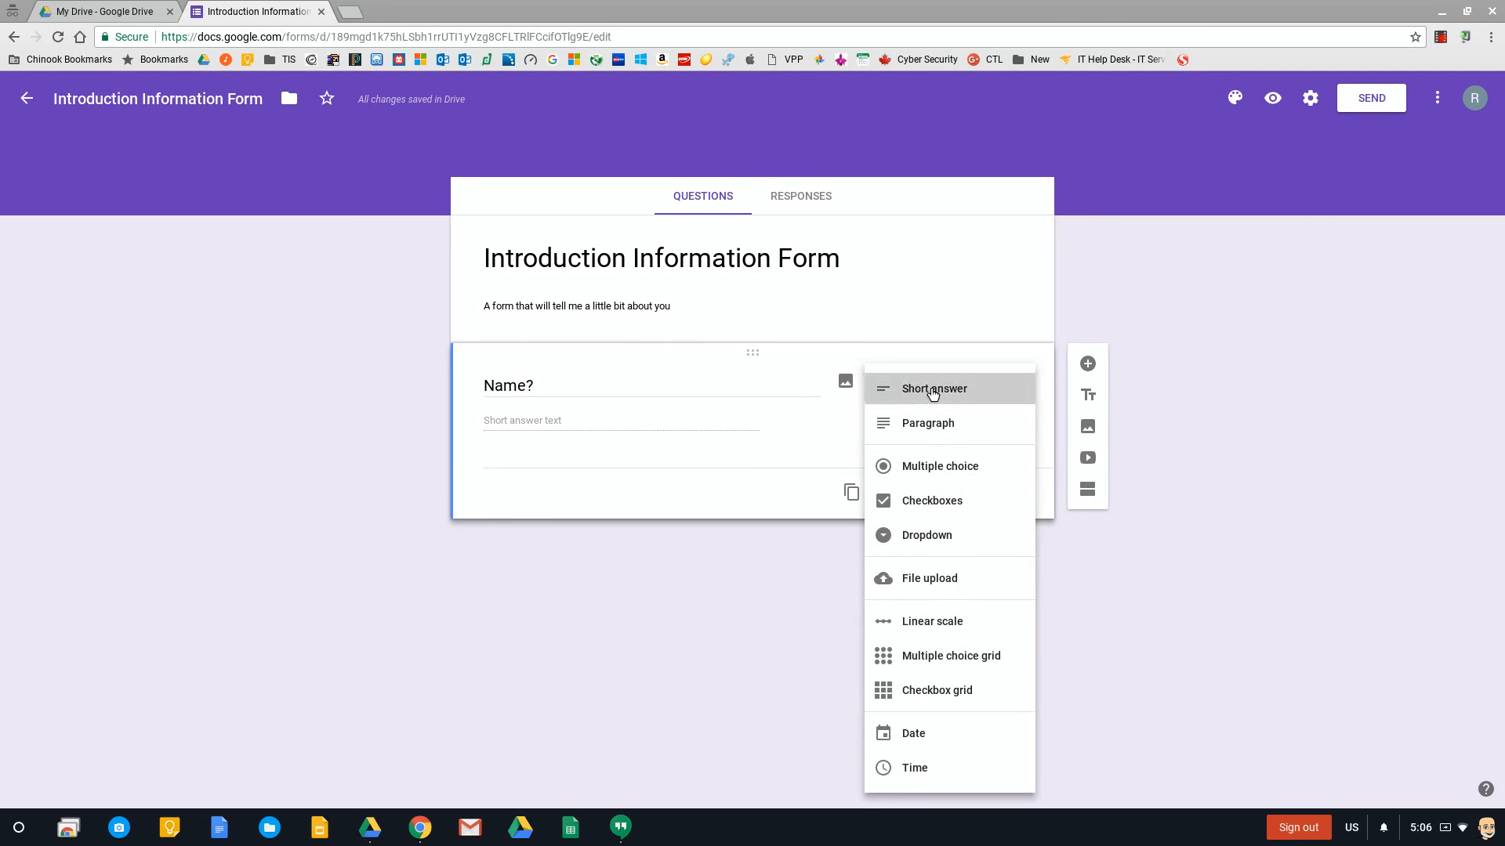
{"action": "left_click", "coordinate": [957, 388]}
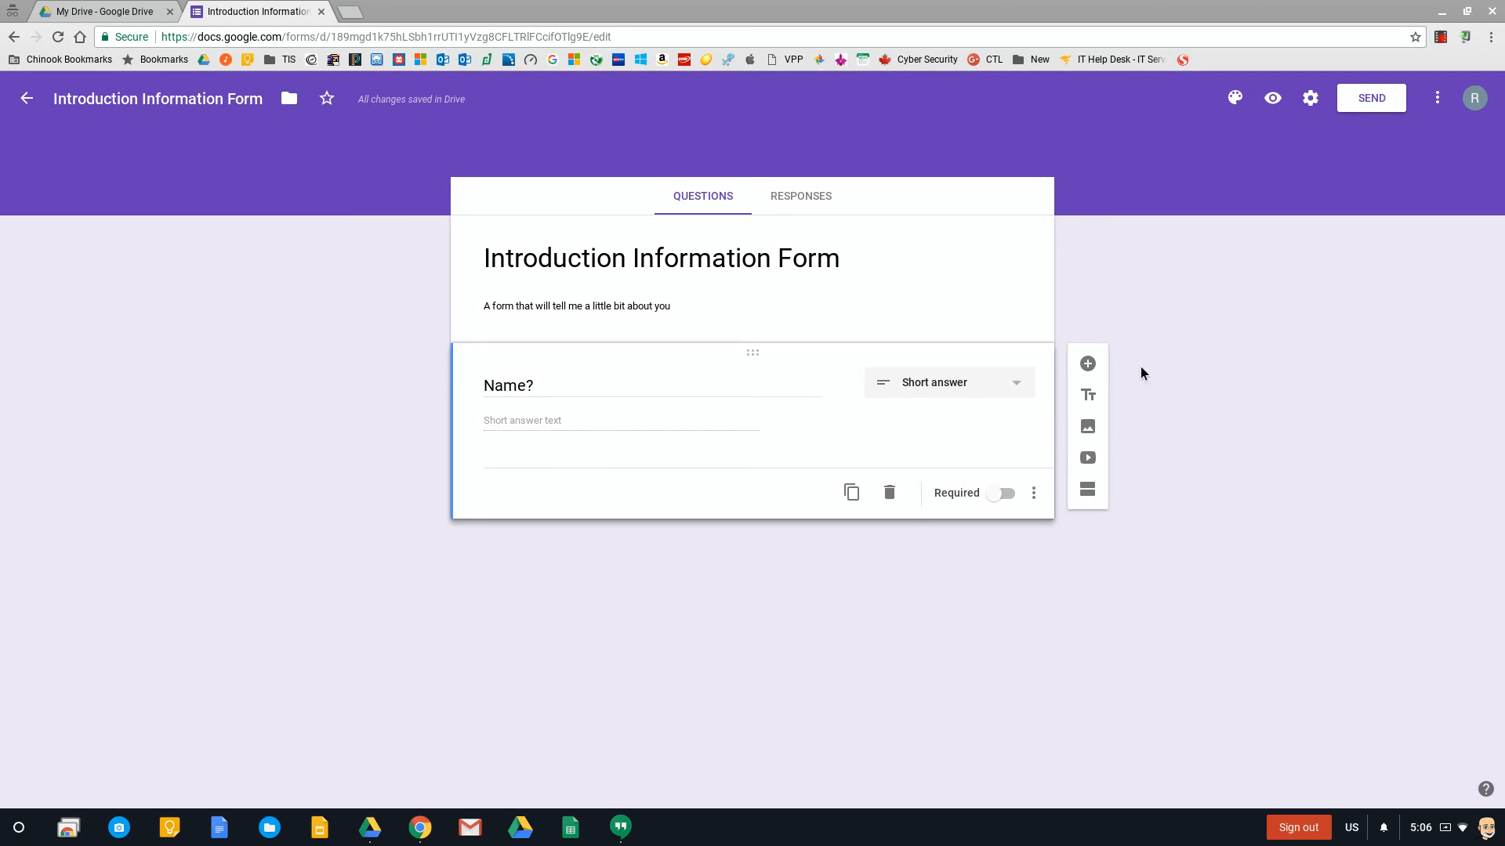
Step: Add a multiple-choice question "What grade are you in?" with the options Grade 7, Grade 8 and Grade 9
{"action": "left_click", "coordinate": [1087, 363]}
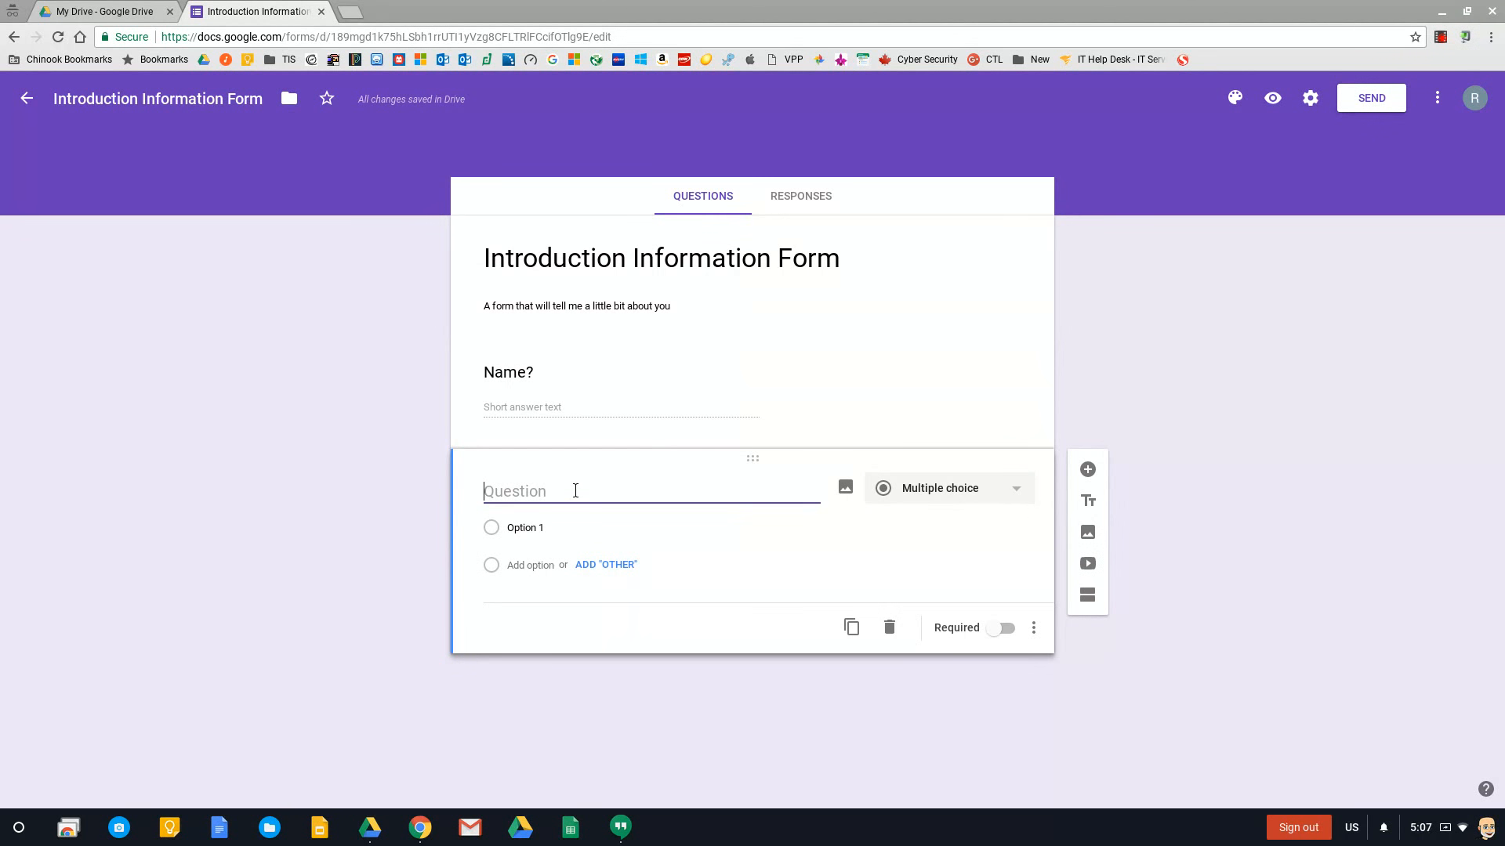
{"action": "type", "text": "What grade are you in?"}
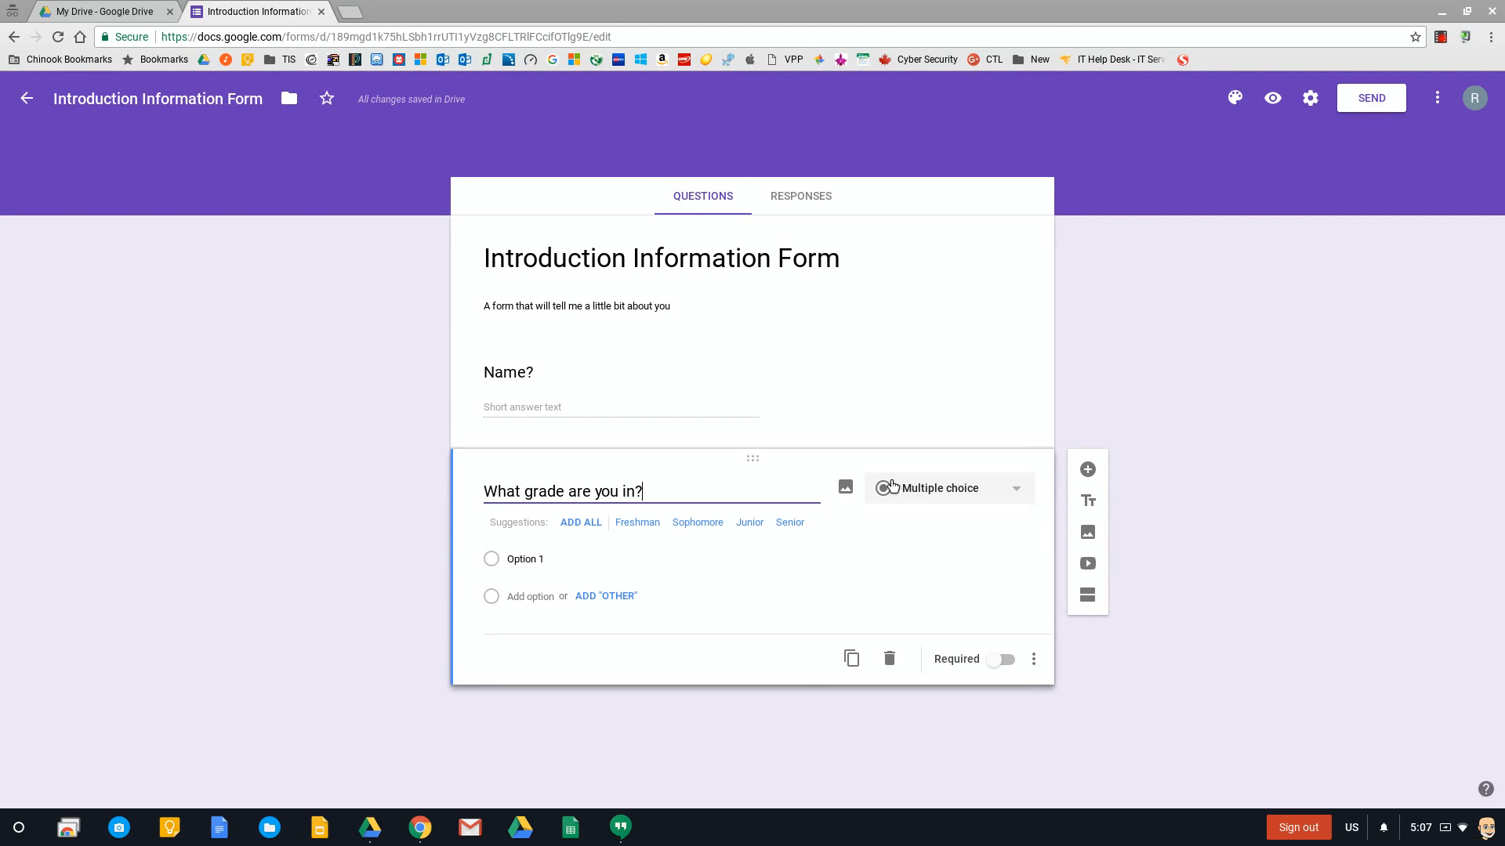
{"action": "left_click", "coordinate": [556, 558]}
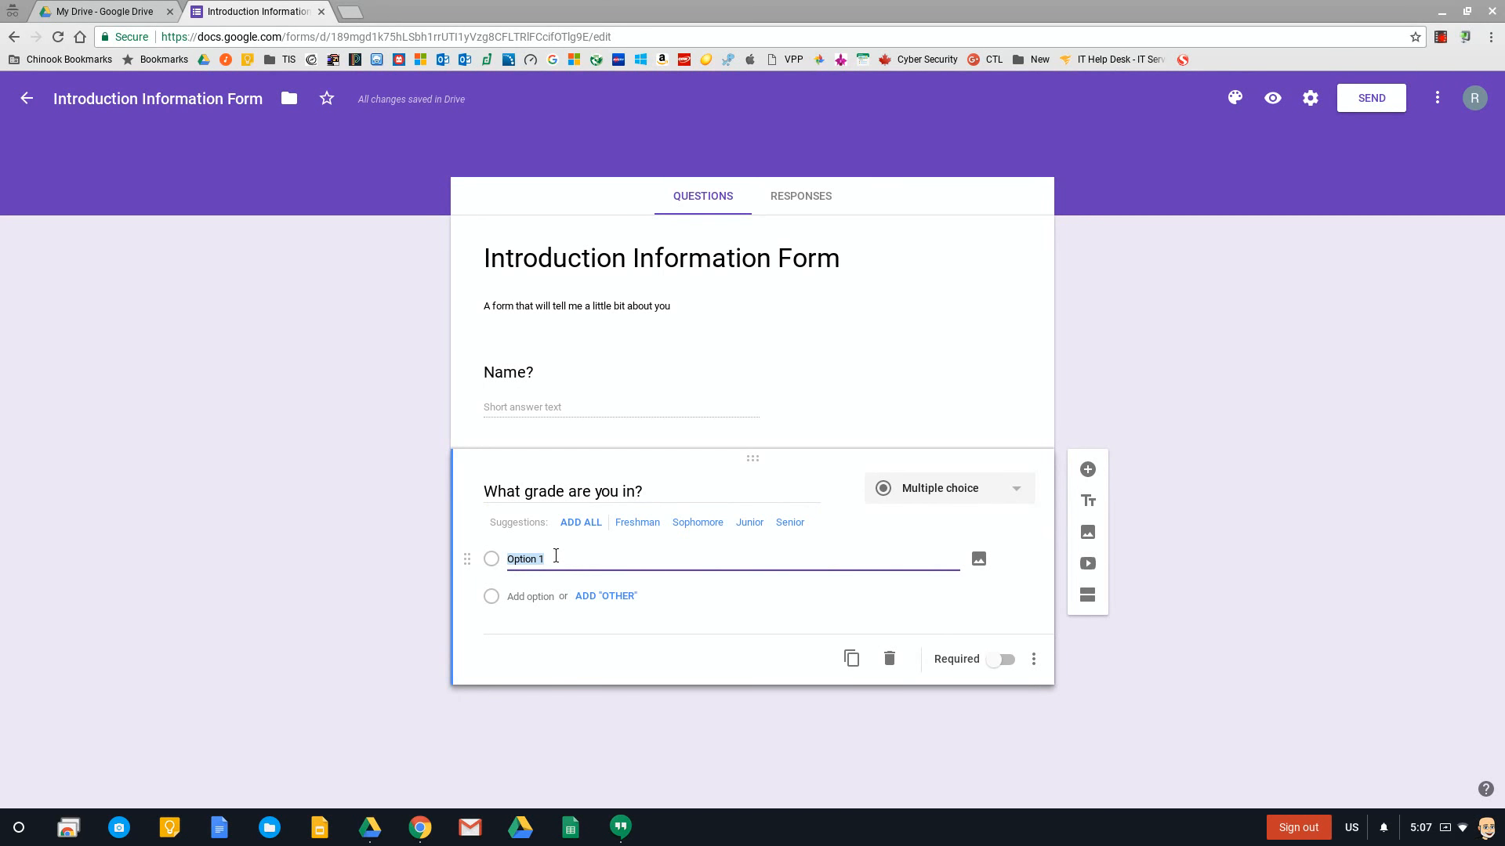
{"action": "type", "text": "Grade 7"}
{"action": "key", "text": "Return"}
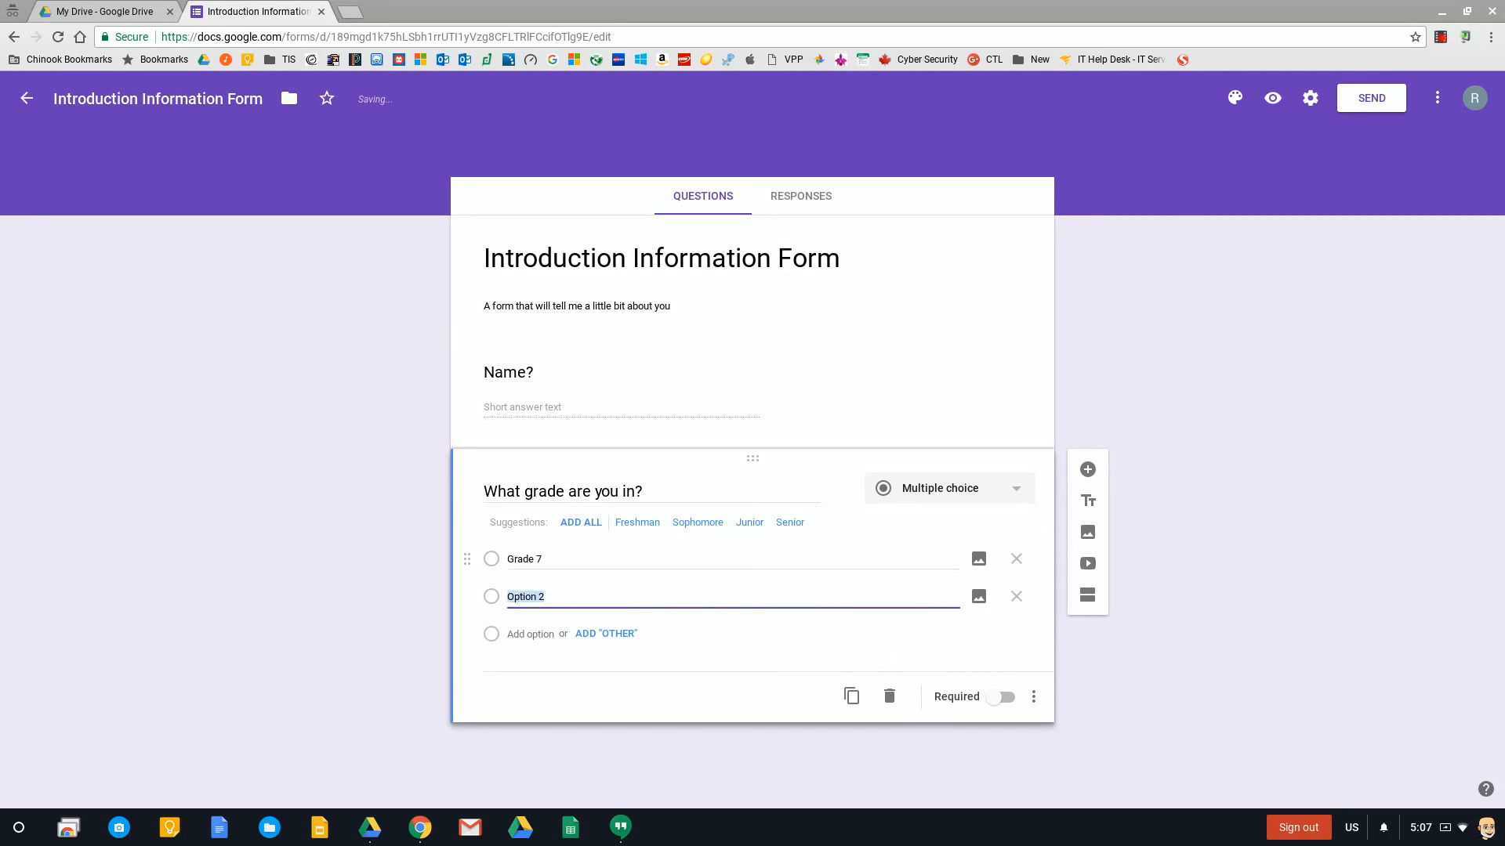
{"action": "type", "text": "Grade 8"}
{"action": "key", "text": "Return"}
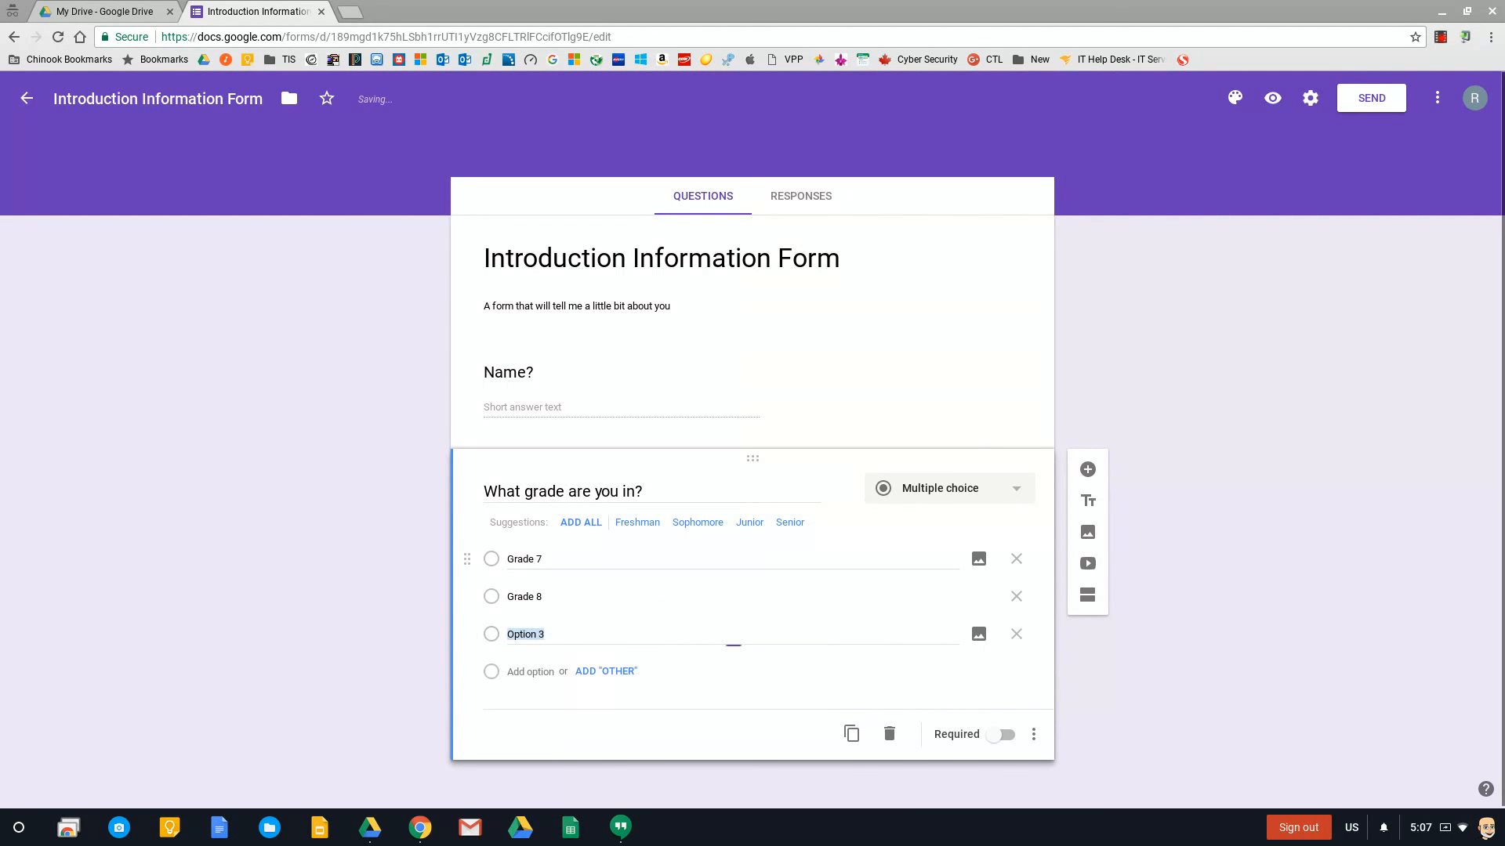
{"action": "type", "text": "Grade 9"}
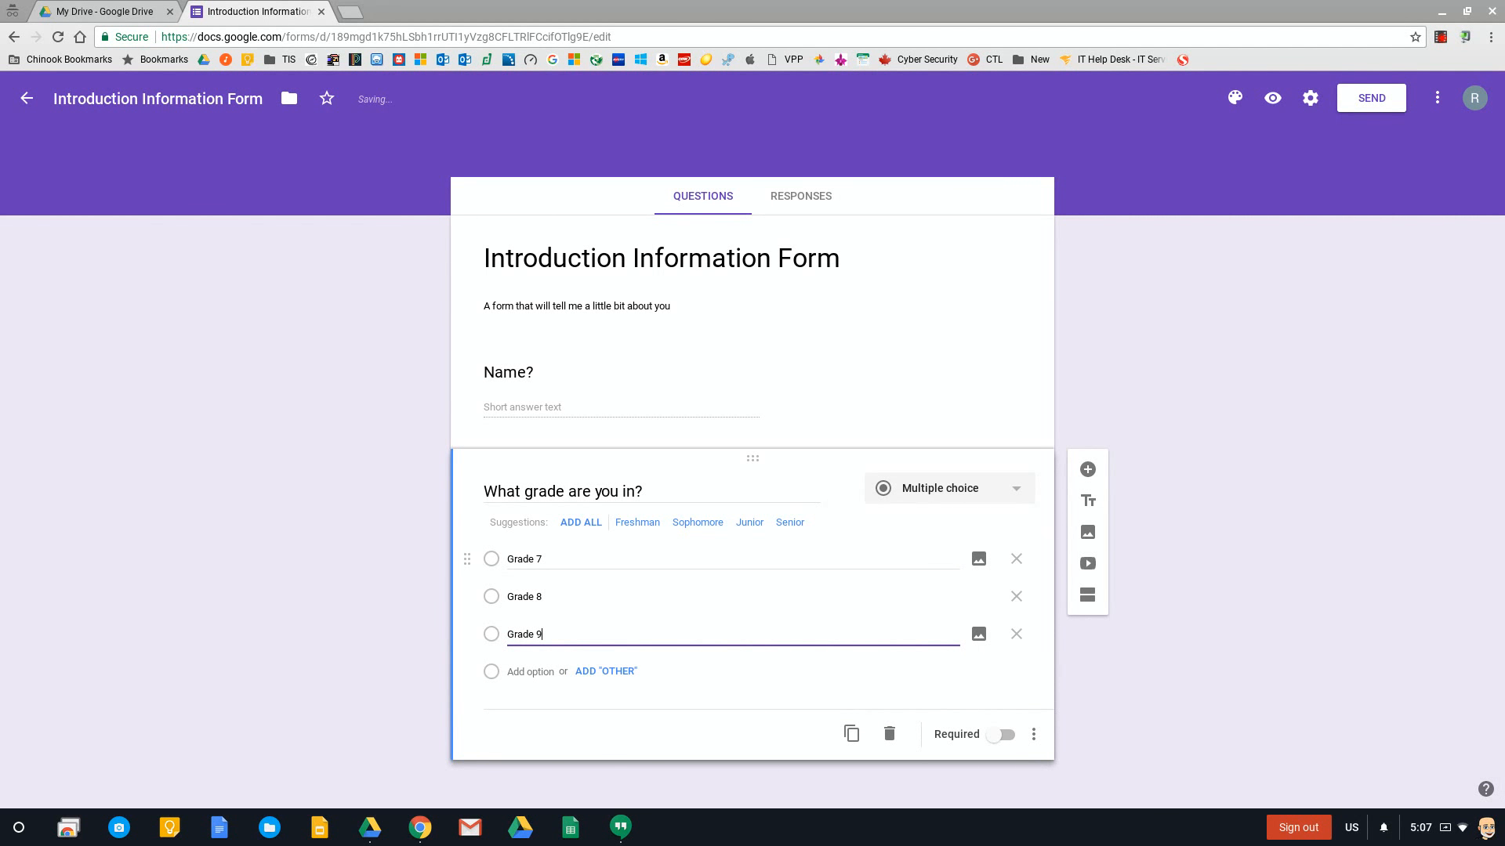
Step: Add a third question titled "What sports do you like?" and set its type to Checkboxes
{"action": "left_click", "coordinate": [1264, 660]}
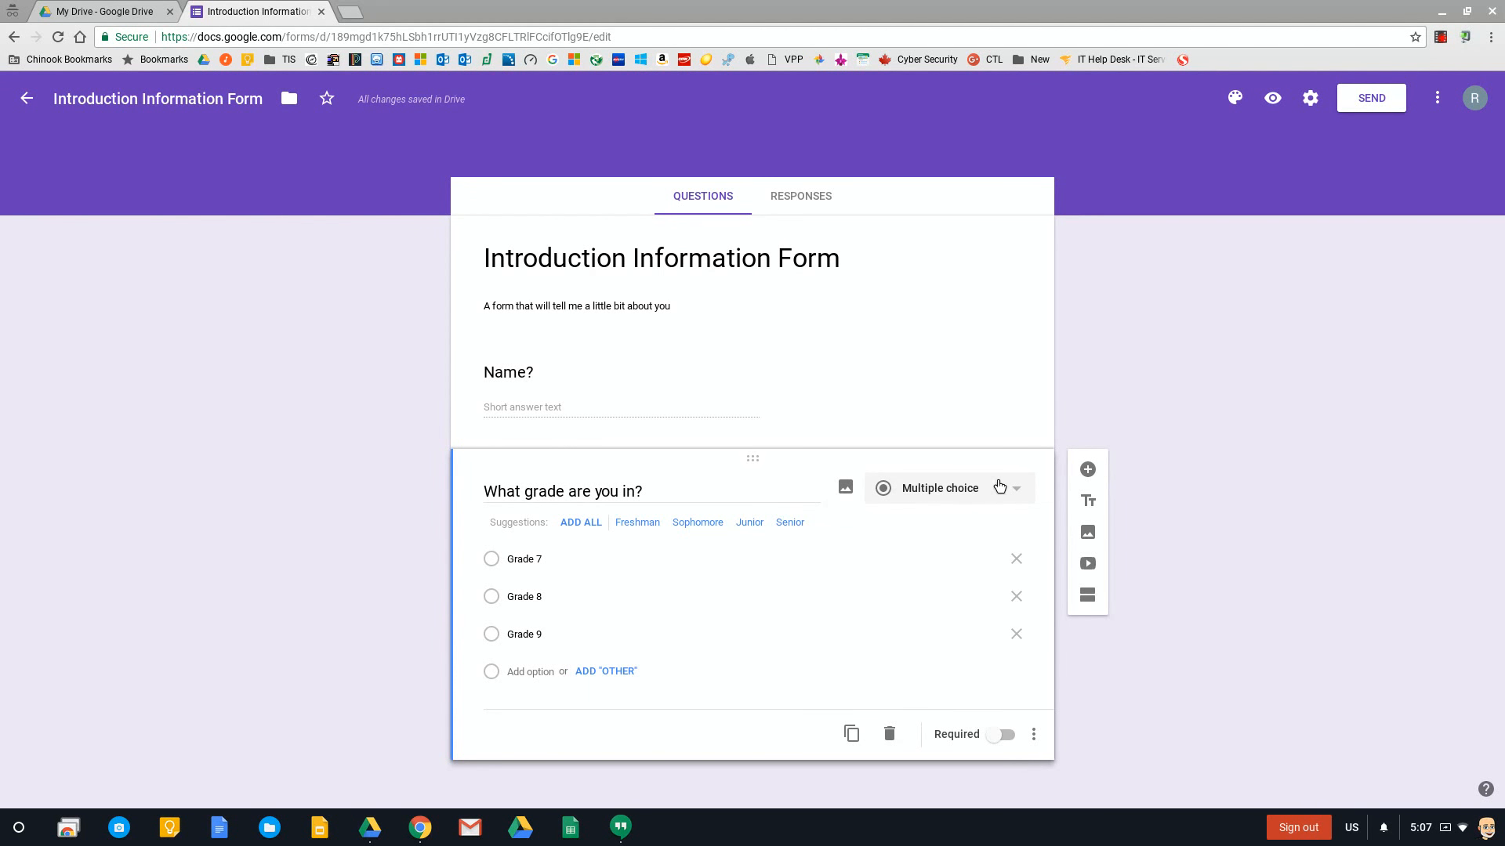
{"action": "left_click", "coordinate": [1086, 470]}
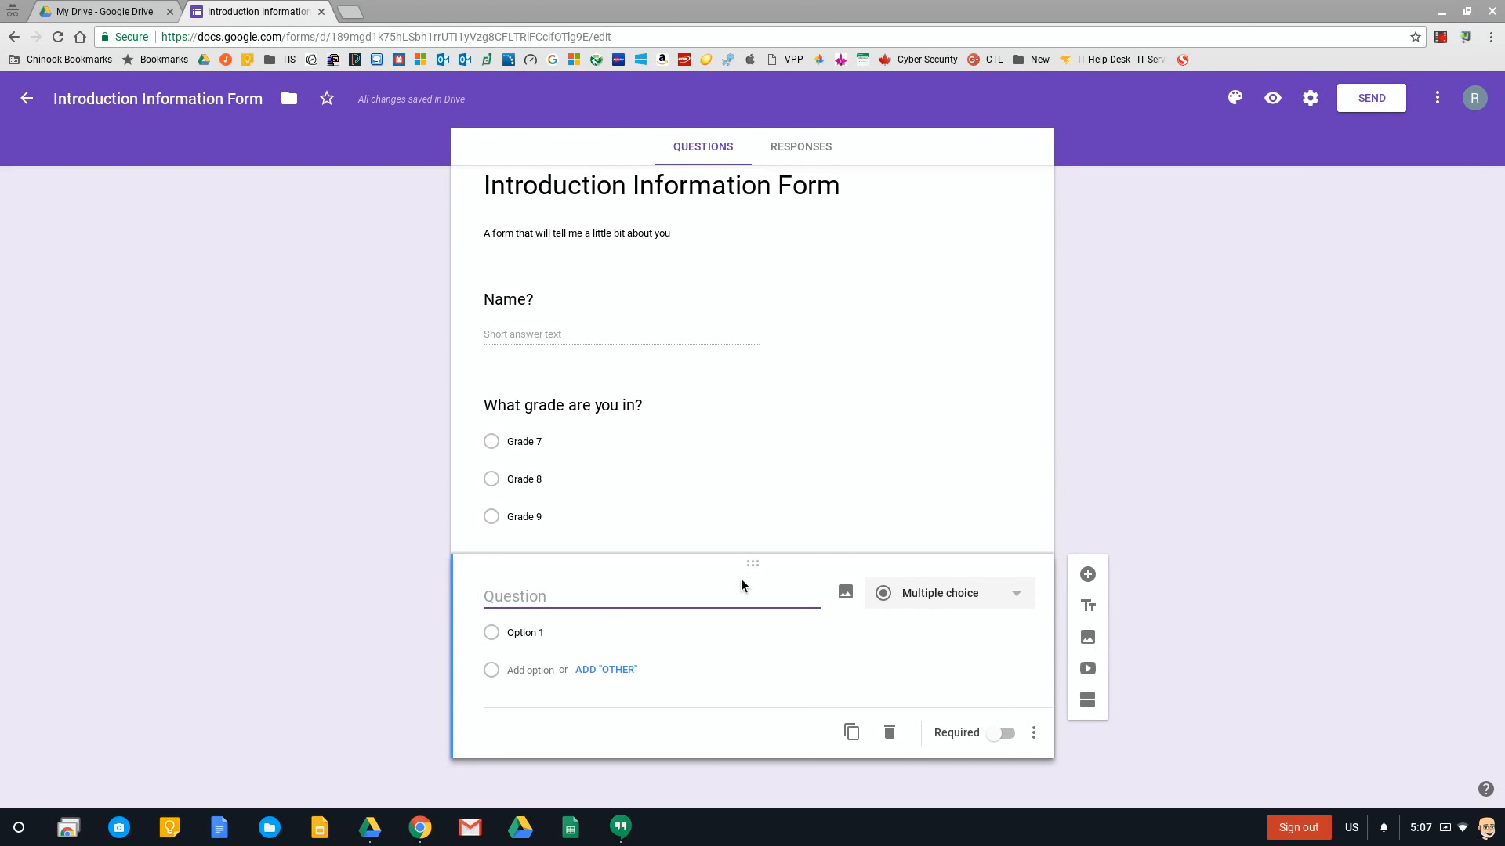
{"action": "type", "text": "What sports do you like?"}
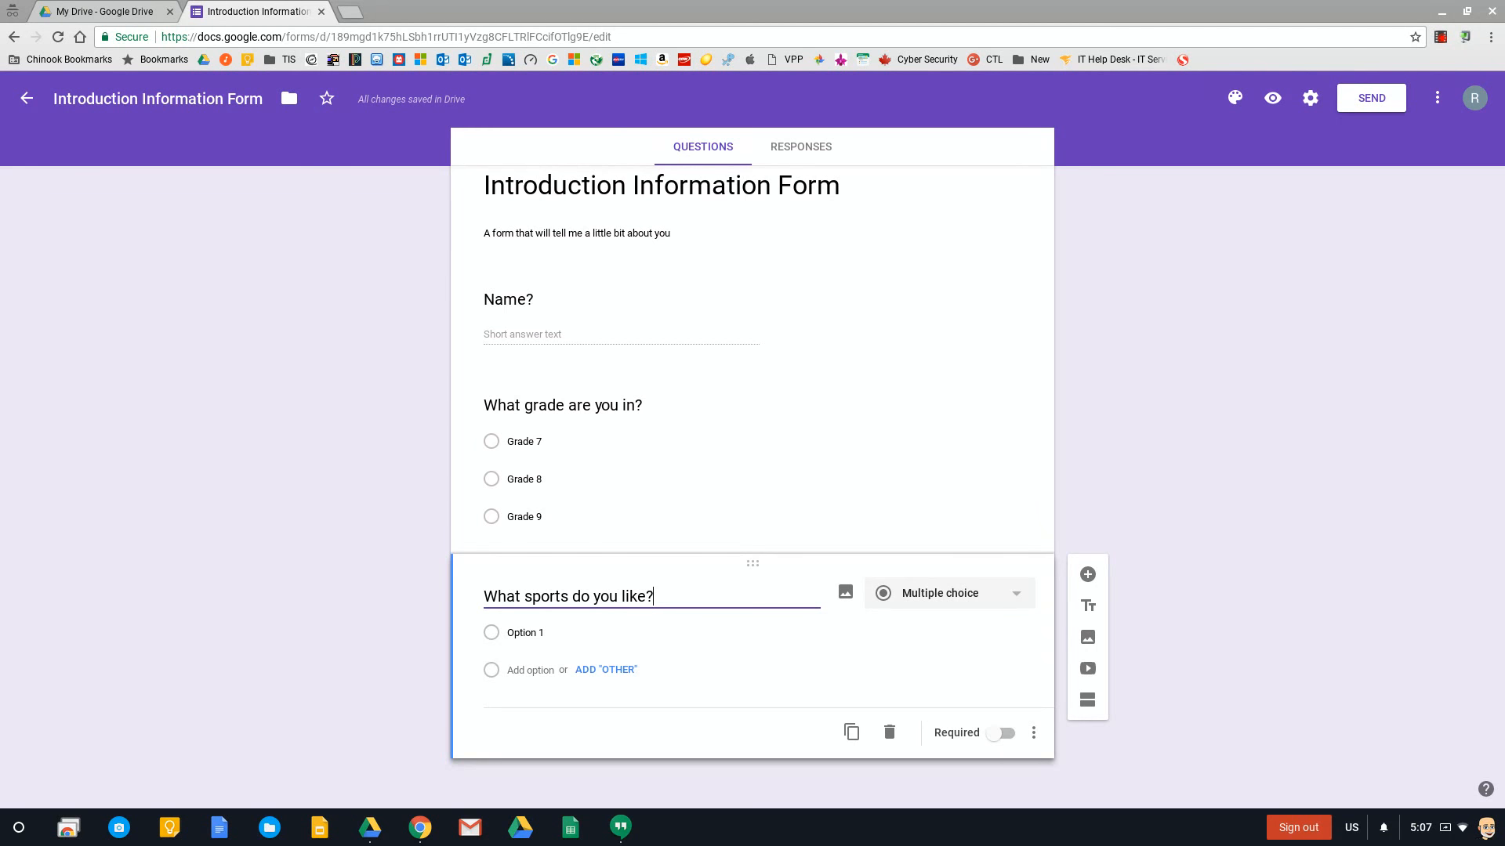
{"action": "key", "text": "Tab"}
{"action": "left_click", "coordinate": [1017, 599]}
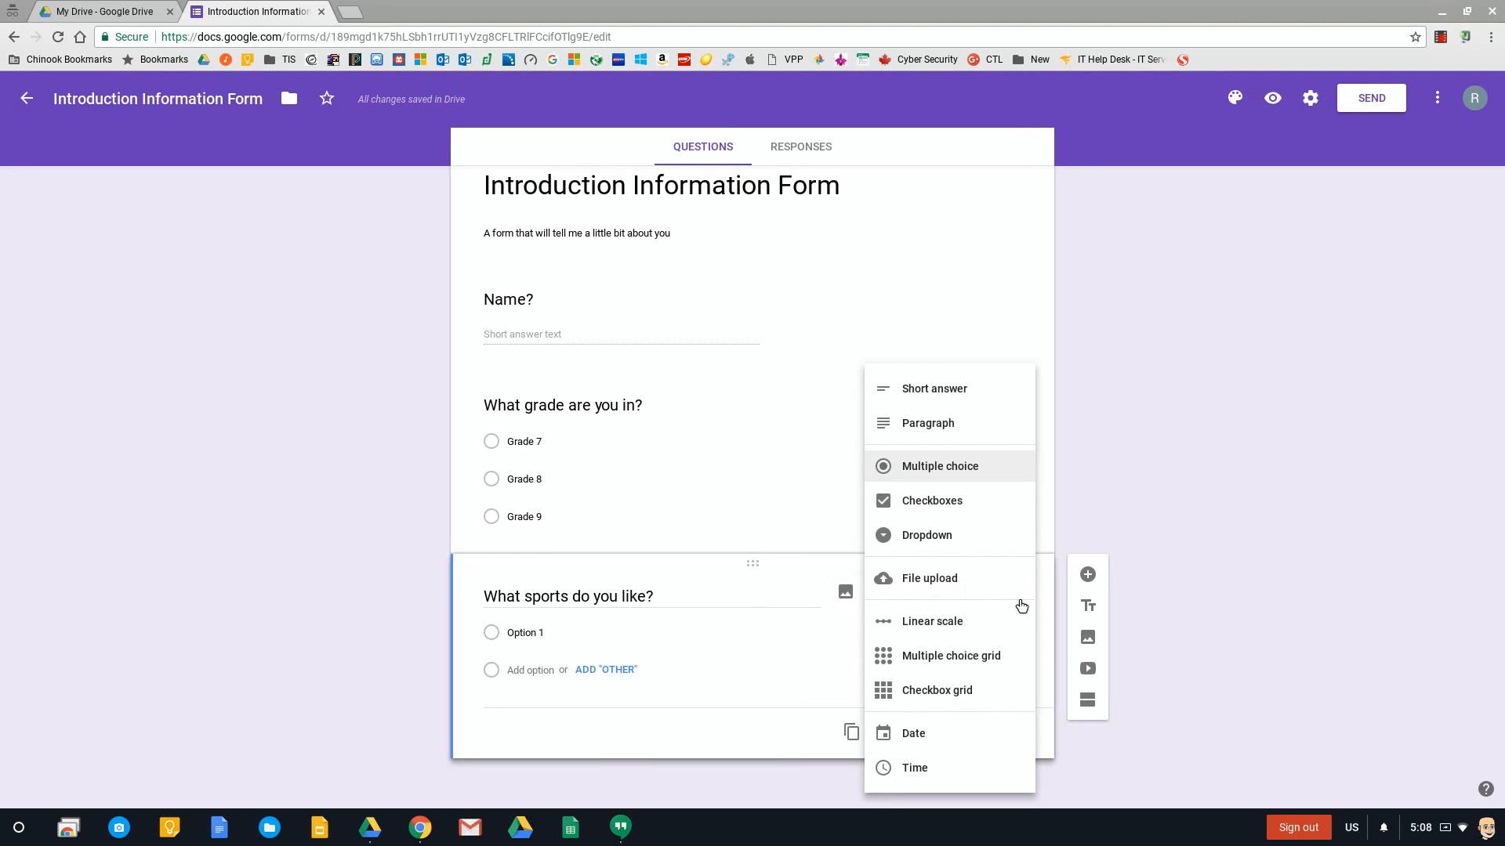
{"action": "left_click", "coordinate": [967, 510]}
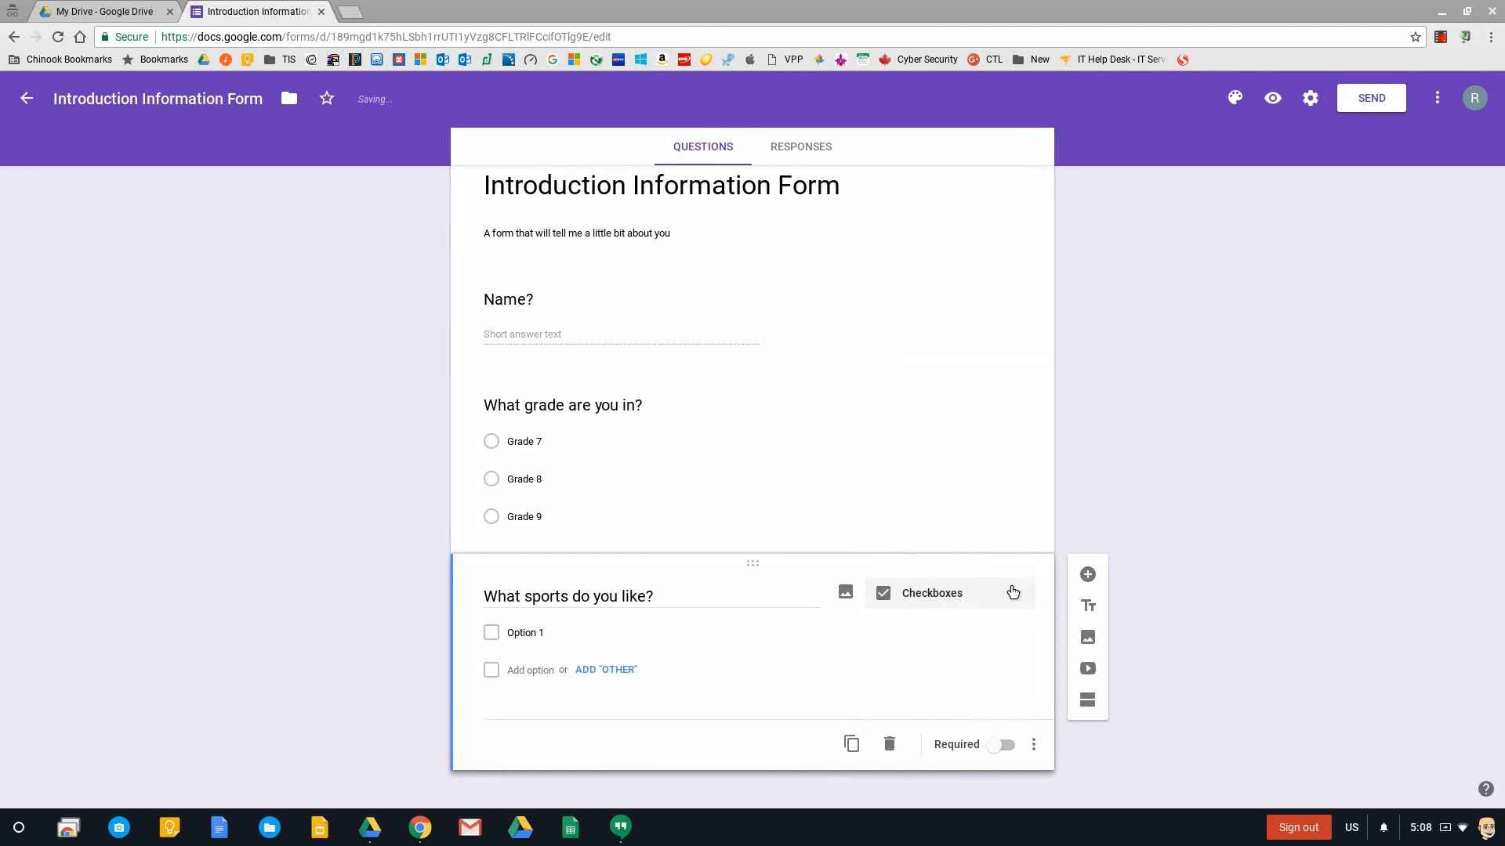
{"action": "left_click", "coordinate": [1013, 592]}
{"action": "left_click", "coordinate": [954, 499]}
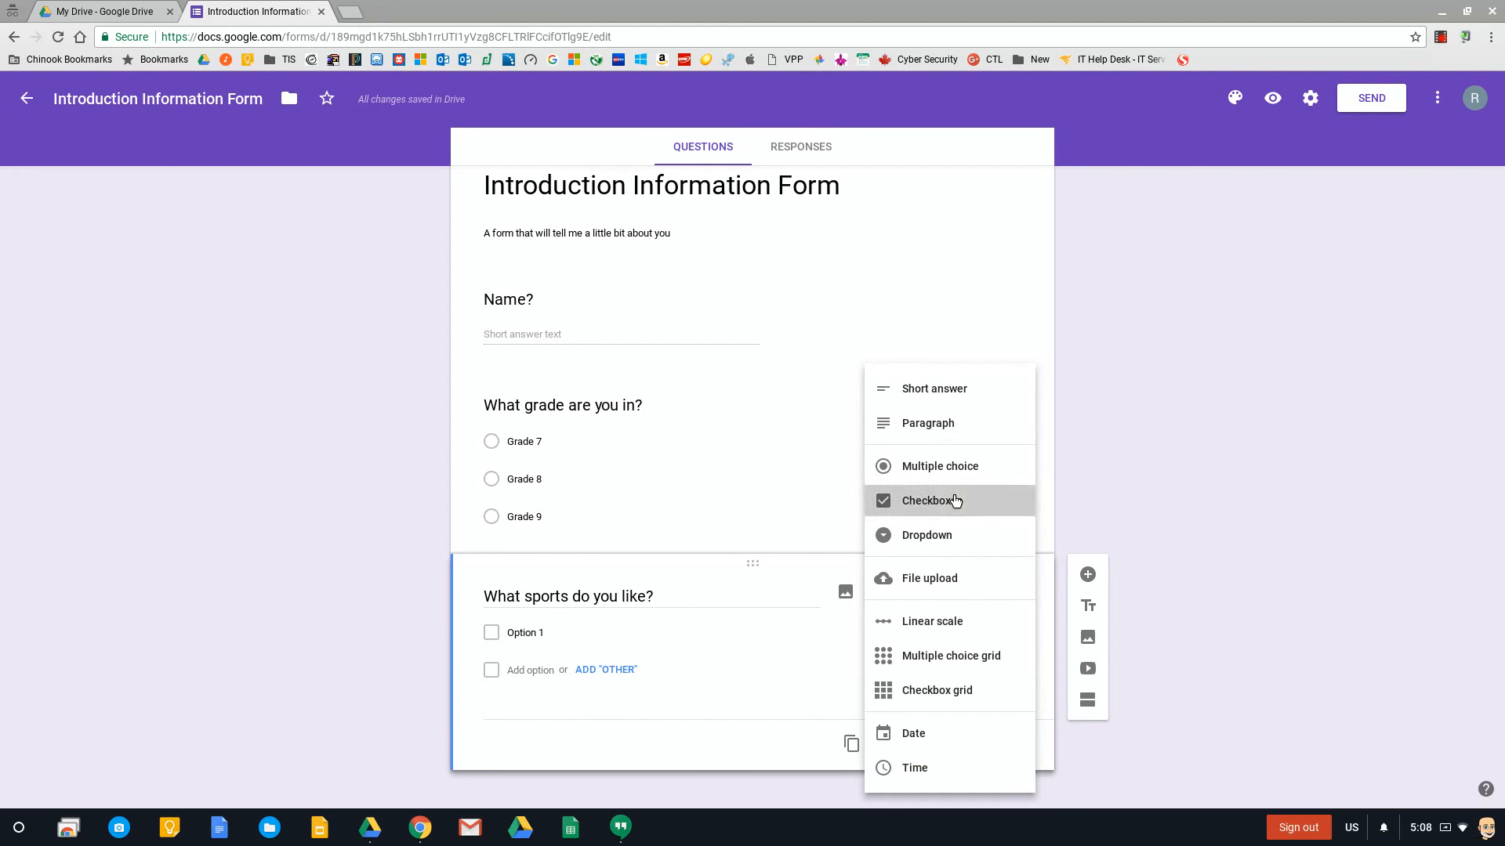
Step: Enter Volleyball, Basketball and Badminton as the first three options of the sports question
{"action": "left_click", "coordinate": [582, 632]}
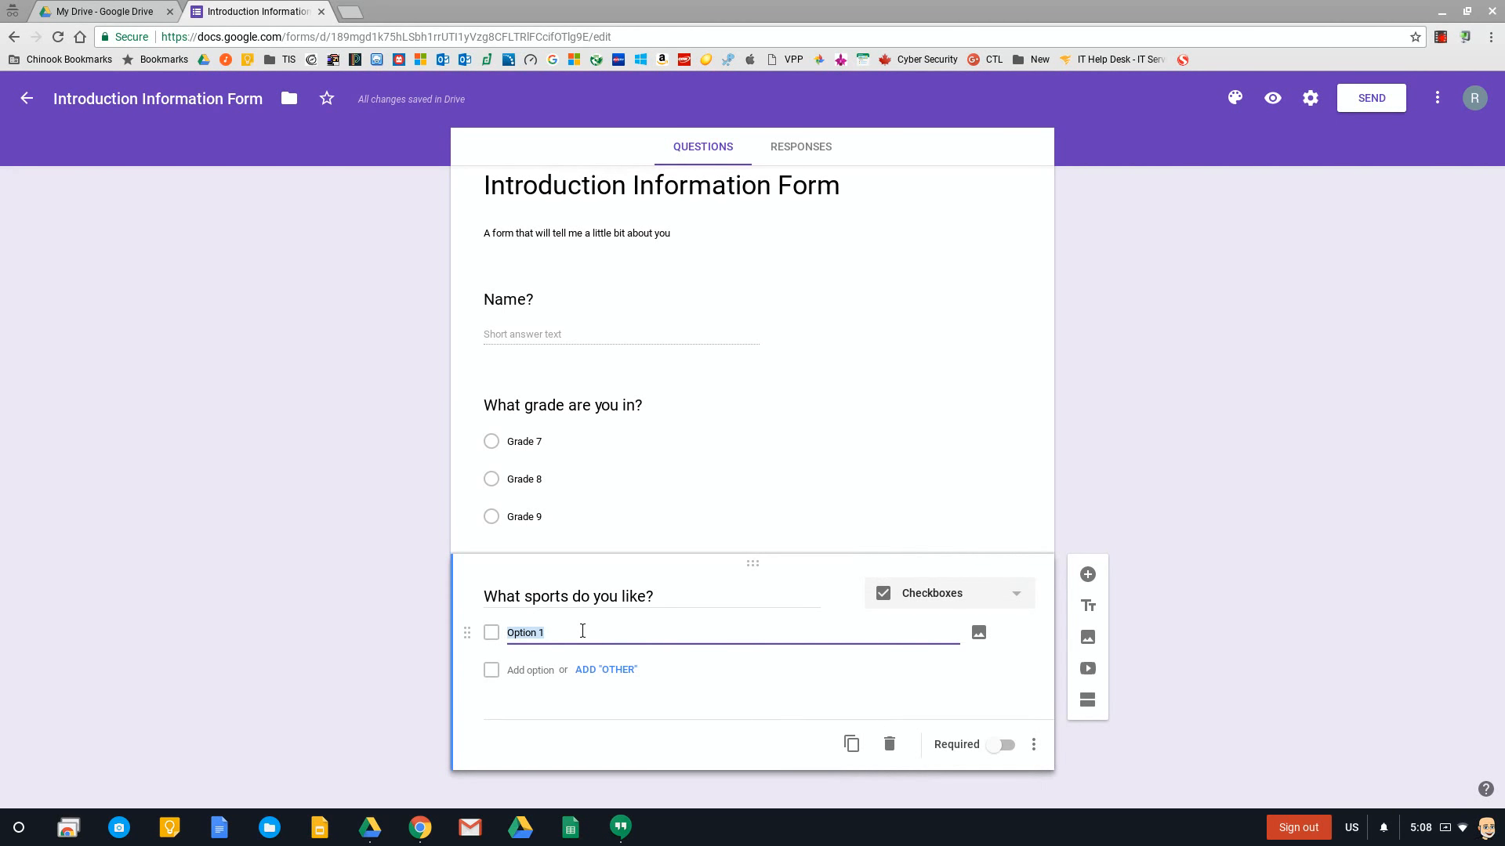
{"action": "type", "text": "Volleyball"}
{"action": "key", "text": "Return"}
{"action": "type", "text": "Basket"}
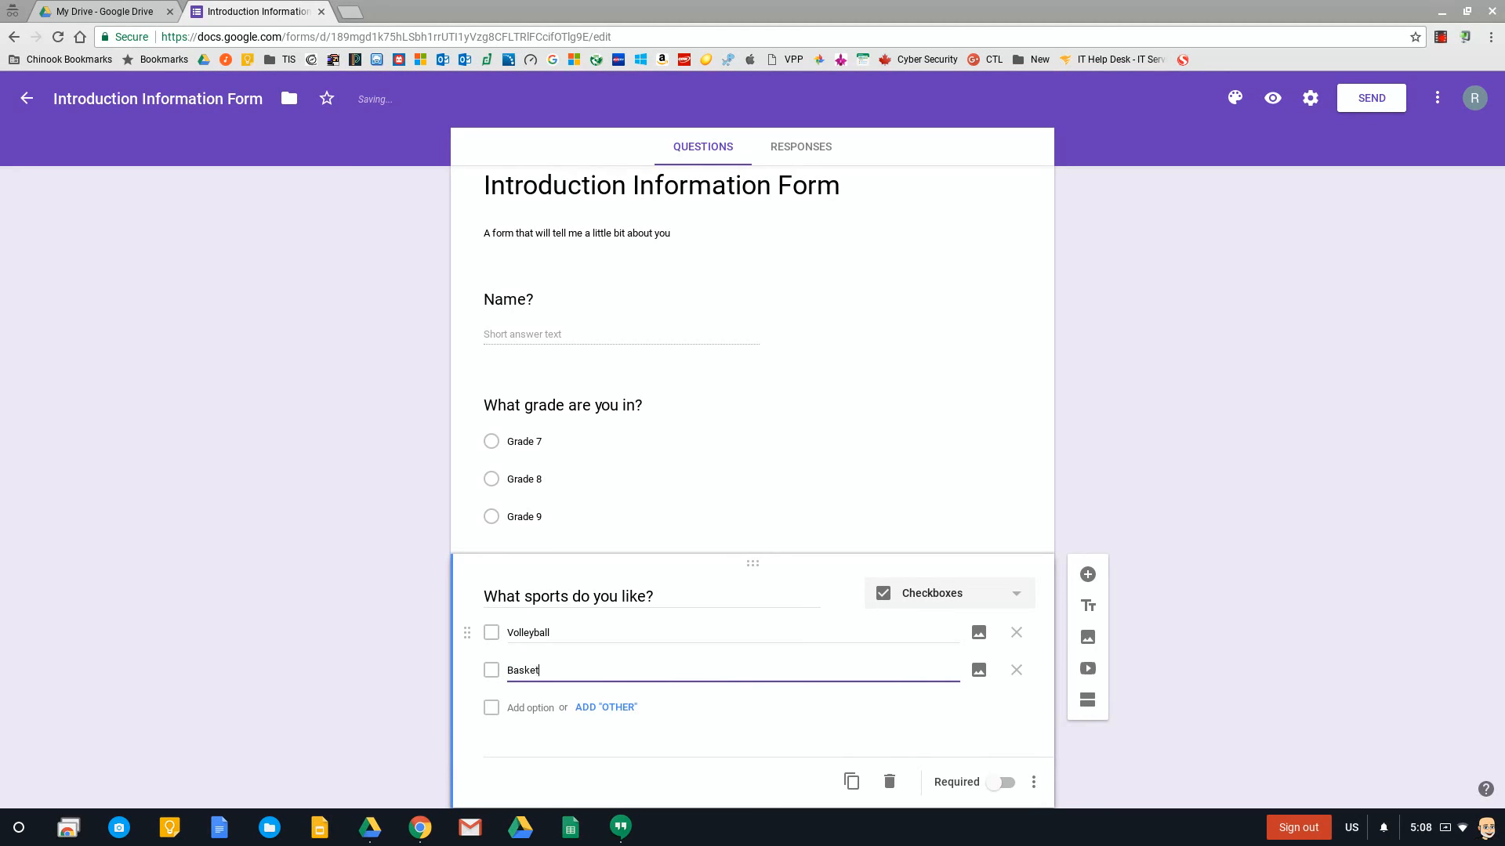
{"action": "type", "text": "ball"}
{"action": "key", "text": "Return"}
{"action": "type", "text": "Badminton"}
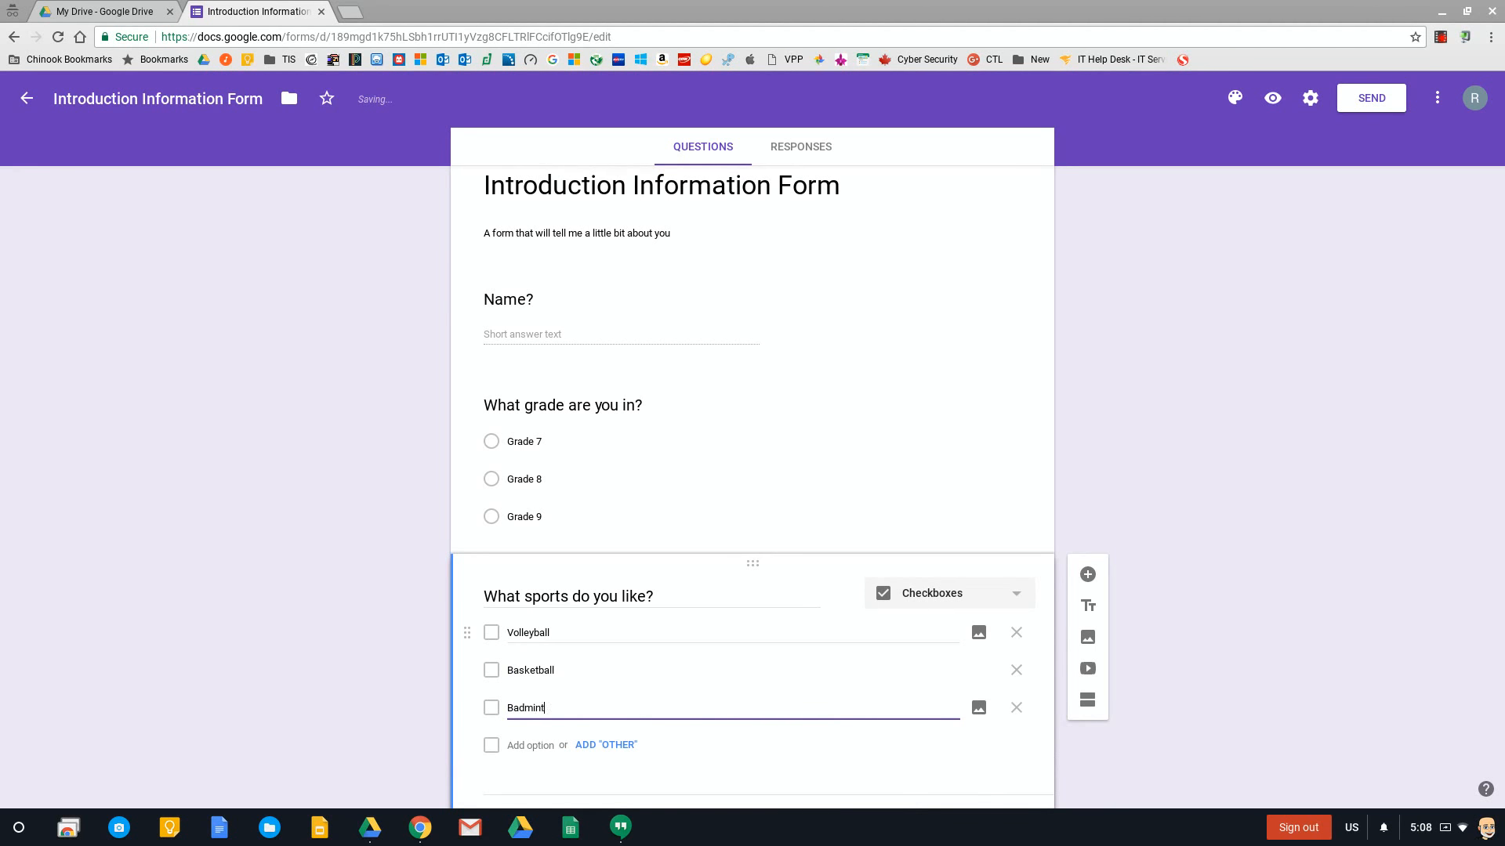
Step: Add the options Hockey, Soccer and Track & Field to the sports question
{"action": "key", "text": "Return"}
{"action": "type", "text": "tennis"}
{"action": "key", "text": "BackSpace"}
{"action": "key", "text": "BackSpace"}
{"action": "key", "text": "BackSpace"}
{"action": "key", "text": "BackSpace"}
{"action": "key", "text": "BackSpace"}
{"action": "key", "text": "BackSpace"}
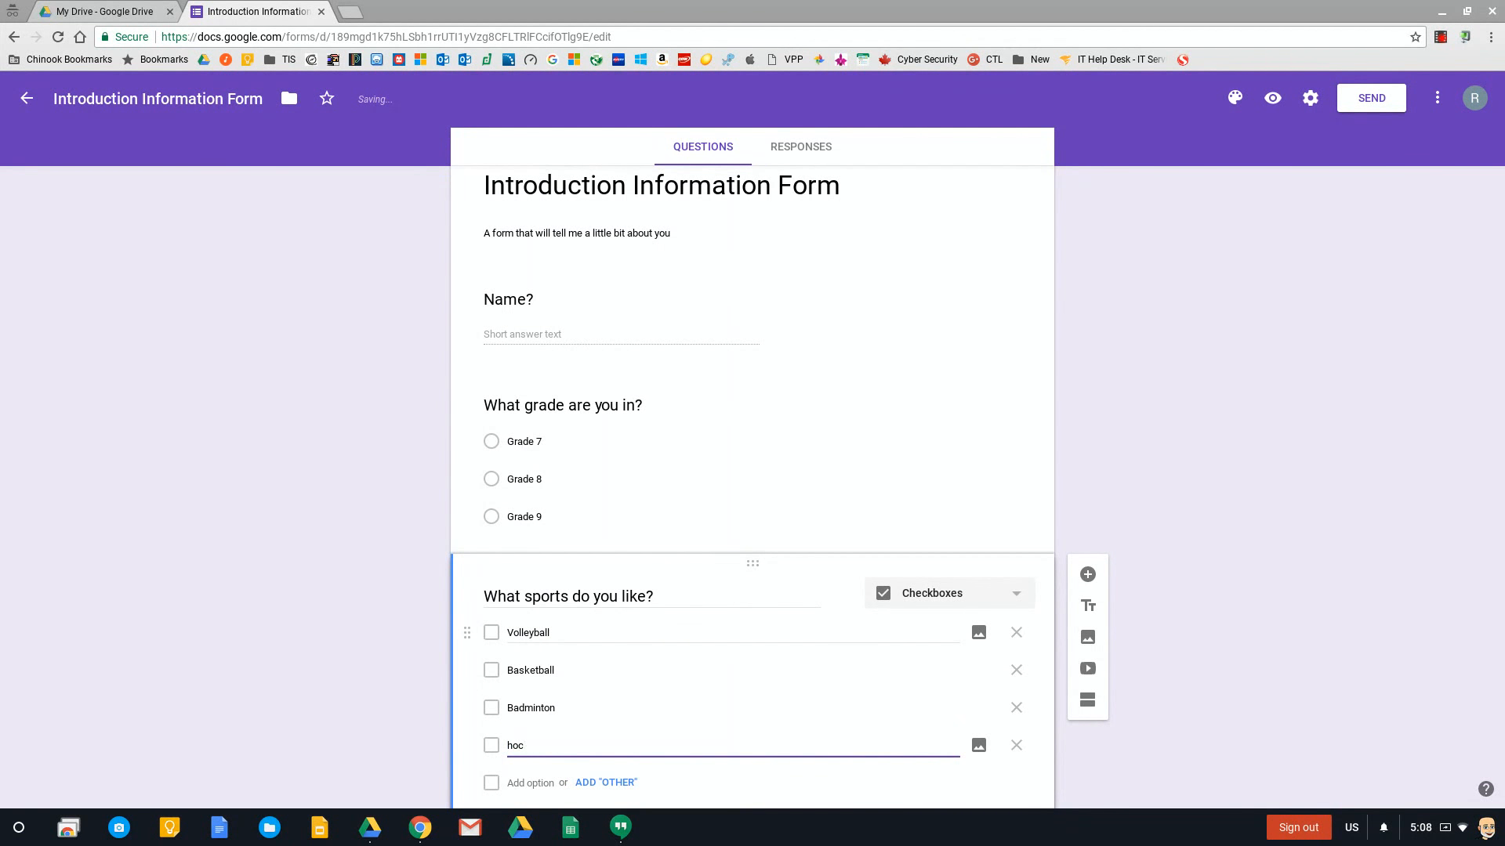
{"action": "type", "text": "Hockey"}
{"action": "key", "text": "Return"}
{"action": "type", "text": "Socker"}
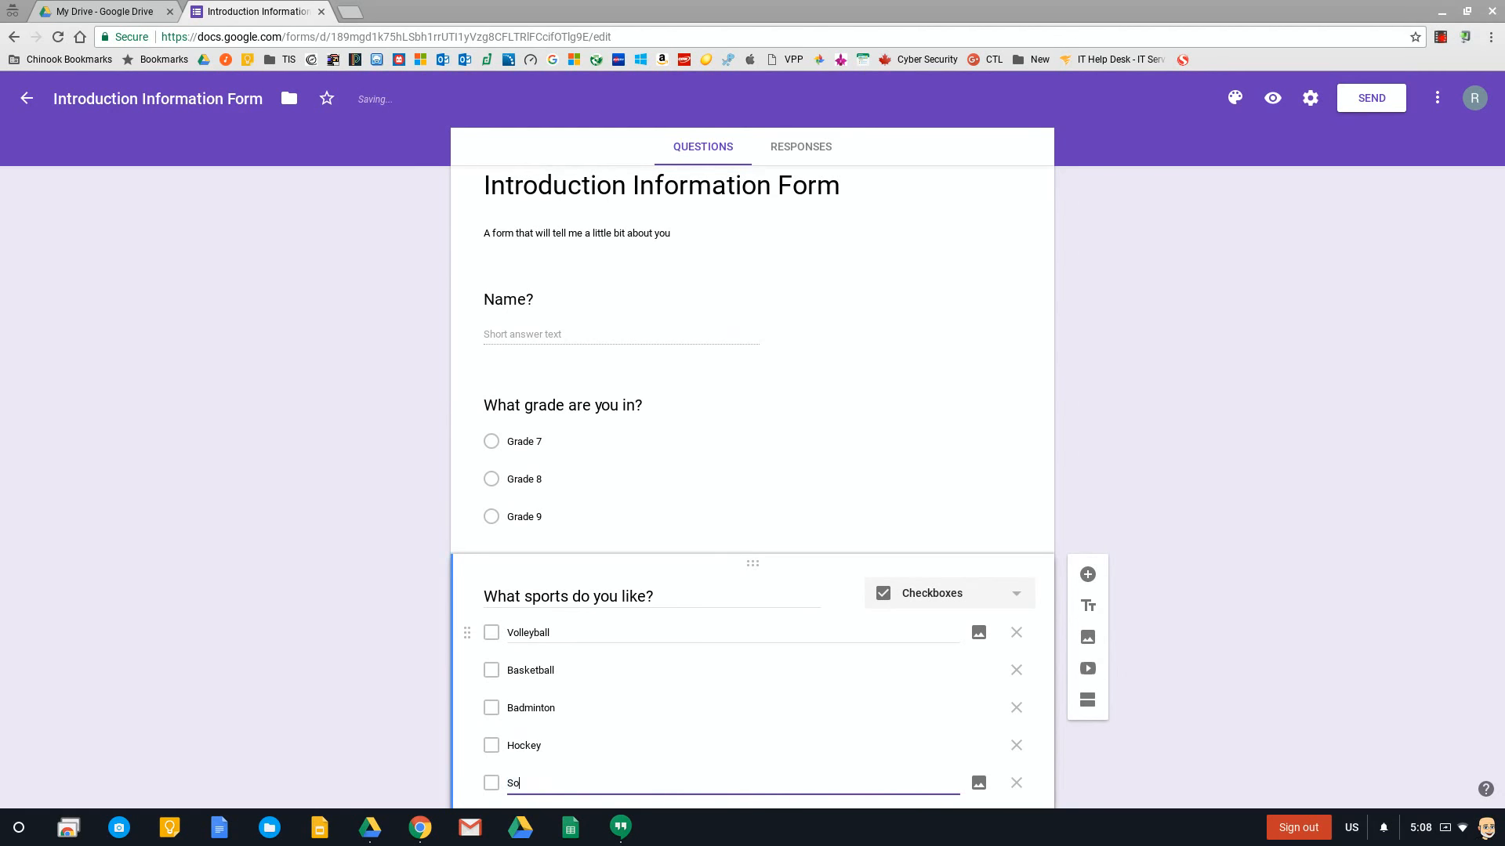
{"action": "key", "text": "BackSpace"}
{"action": "key", "text": "BackSpace"}
{"action": "type", "text": "cer"}
{"action": "scroll", "coordinate": [580, 627], "scroll_direction": "down", "scroll_amount": 2}
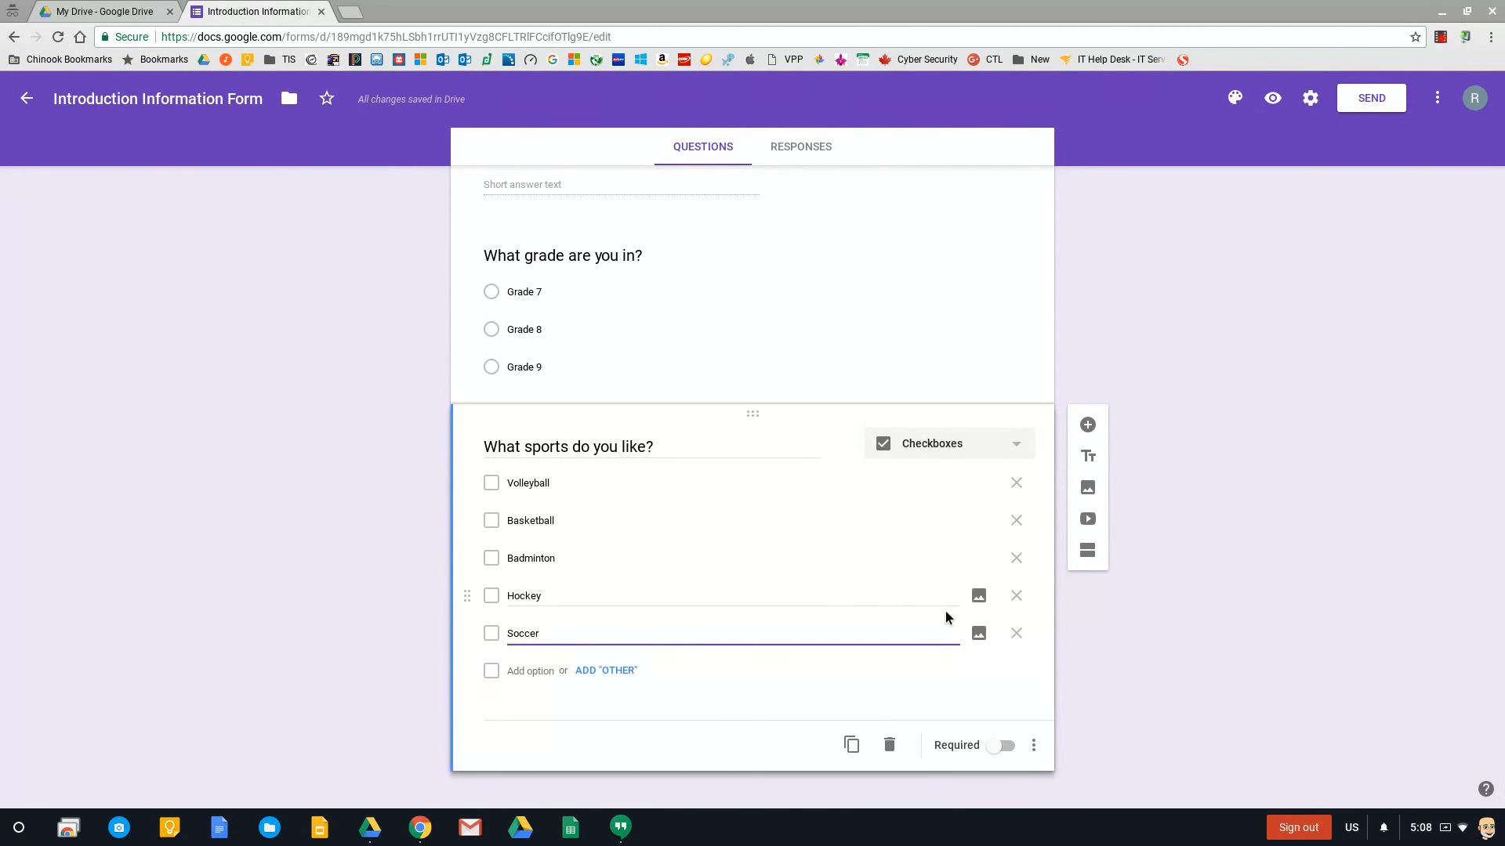
{"action": "key", "text": "Return"}
{"action": "type", "text": "Track & f"}
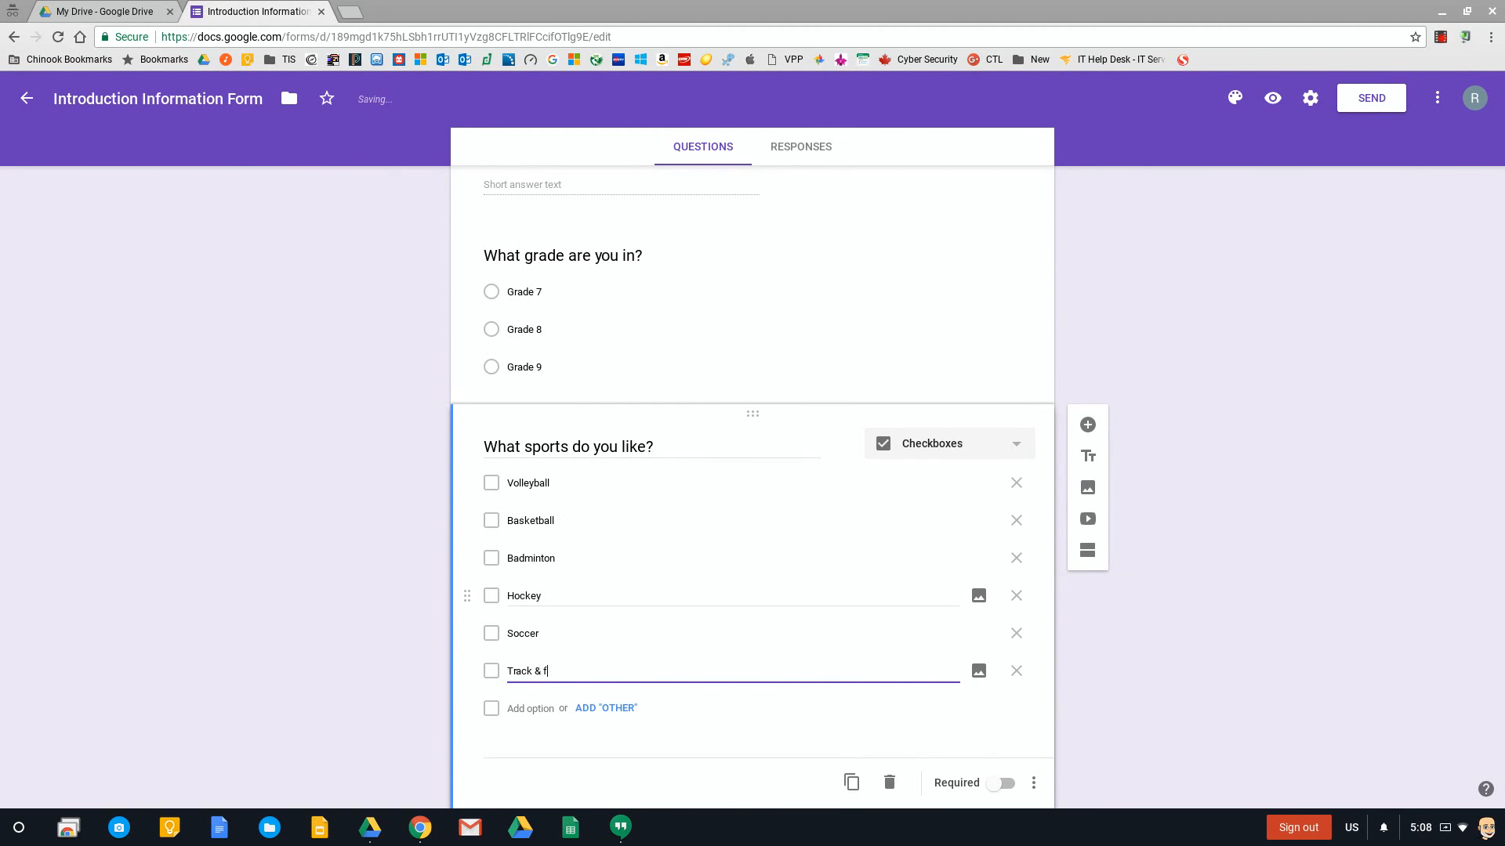
{"action": "type", "text": "iel"}
{"action": "type", "text": "ield"}
{"action": "left_click", "coordinate": [1193, 565]}
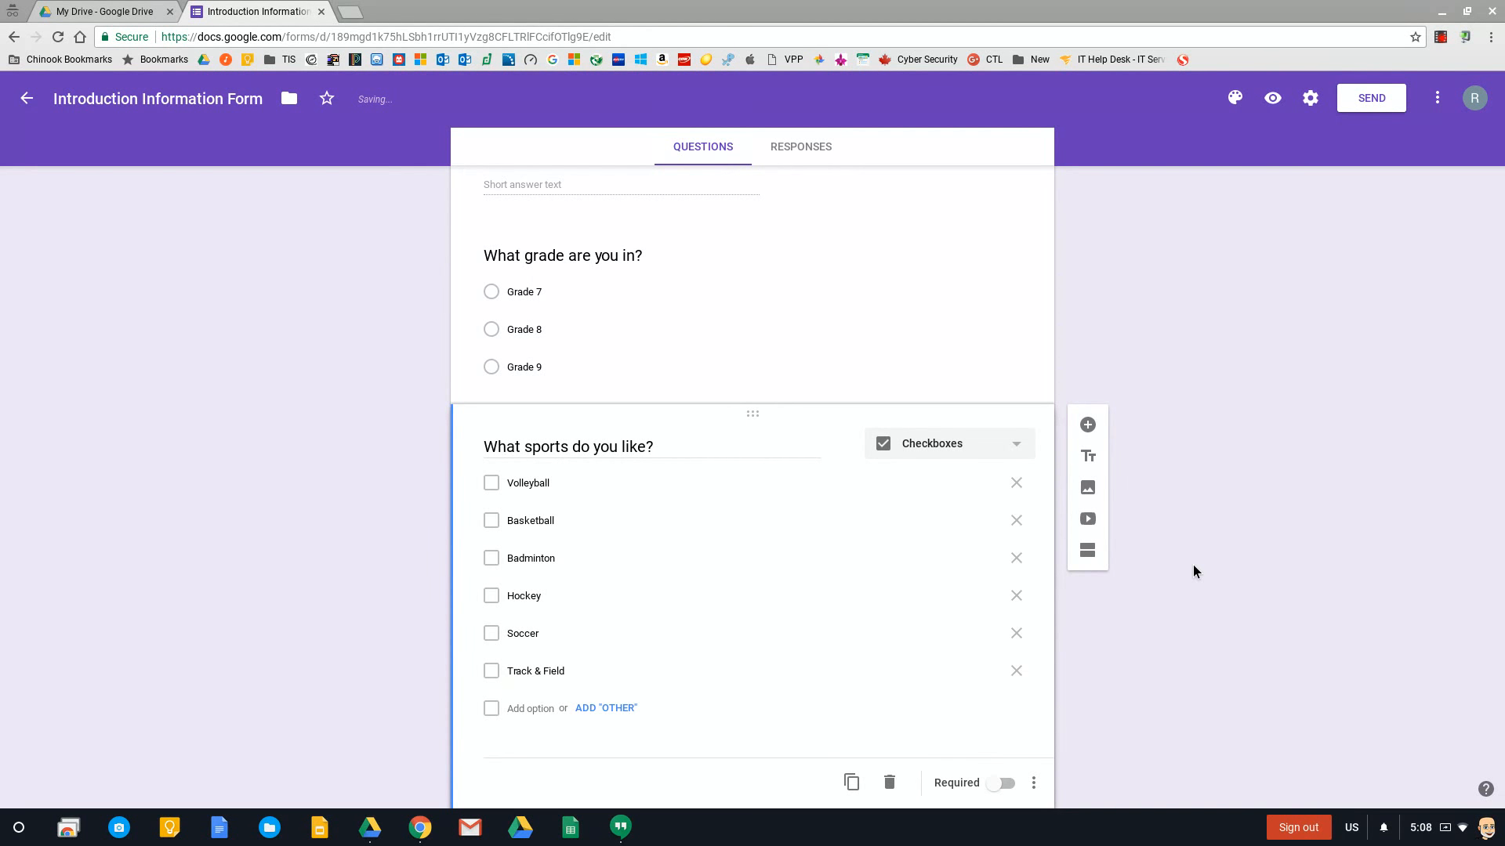
Step: Preview the form with its name, grade and sports questions, and return to the editor
{"action": "scroll", "coordinate": [1193, 565], "scroll_direction": "up", "scroll_amount": 3}
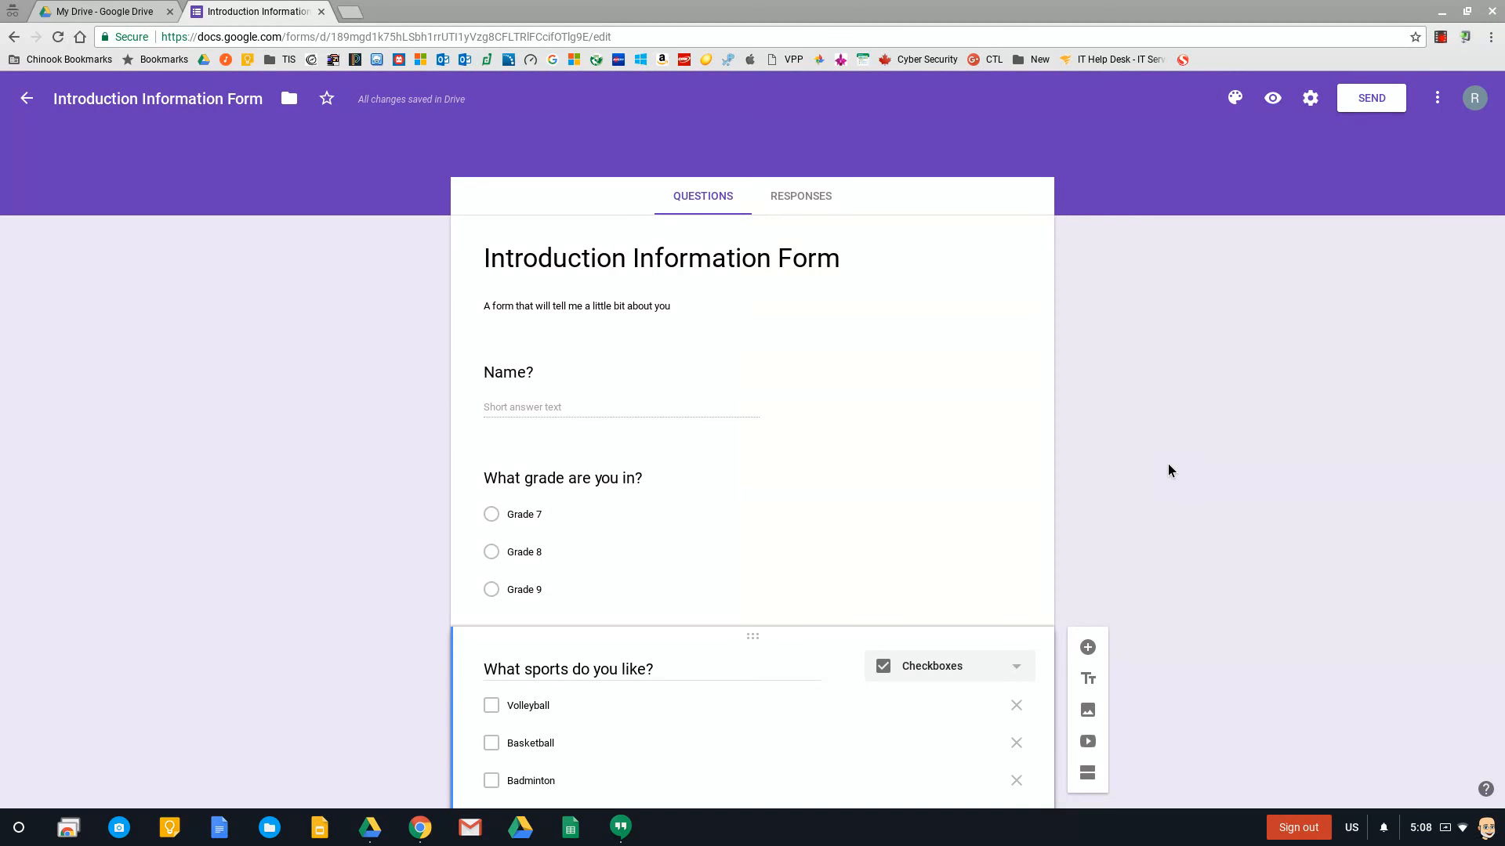
{"action": "left_click", "coordinate": [1274, 100]}
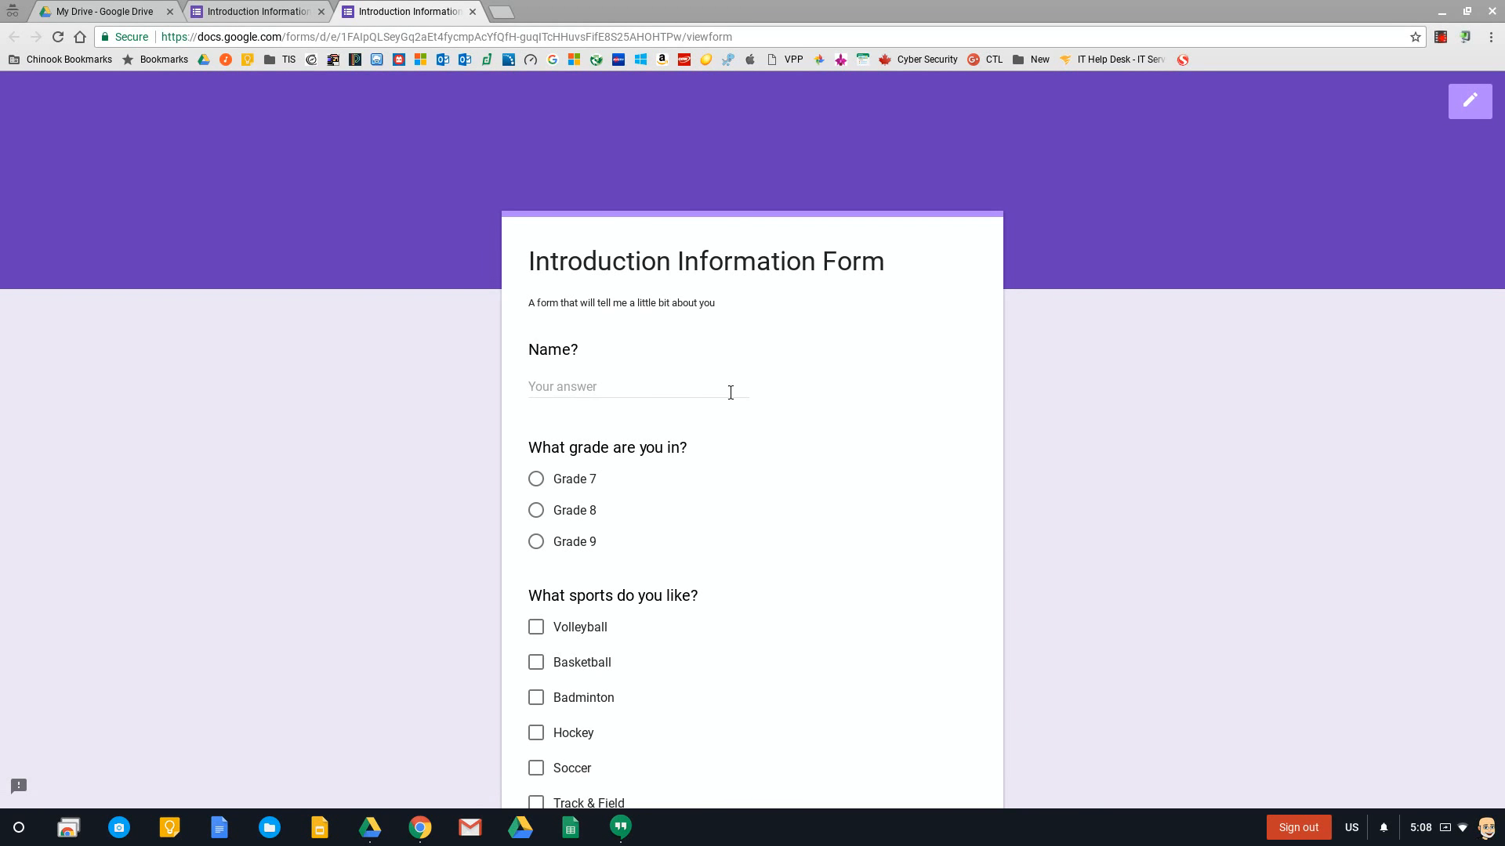
{"action": "scroll", "coordinate": [641, 412], "scroll_direction": "down", "scroll_amount": 4}
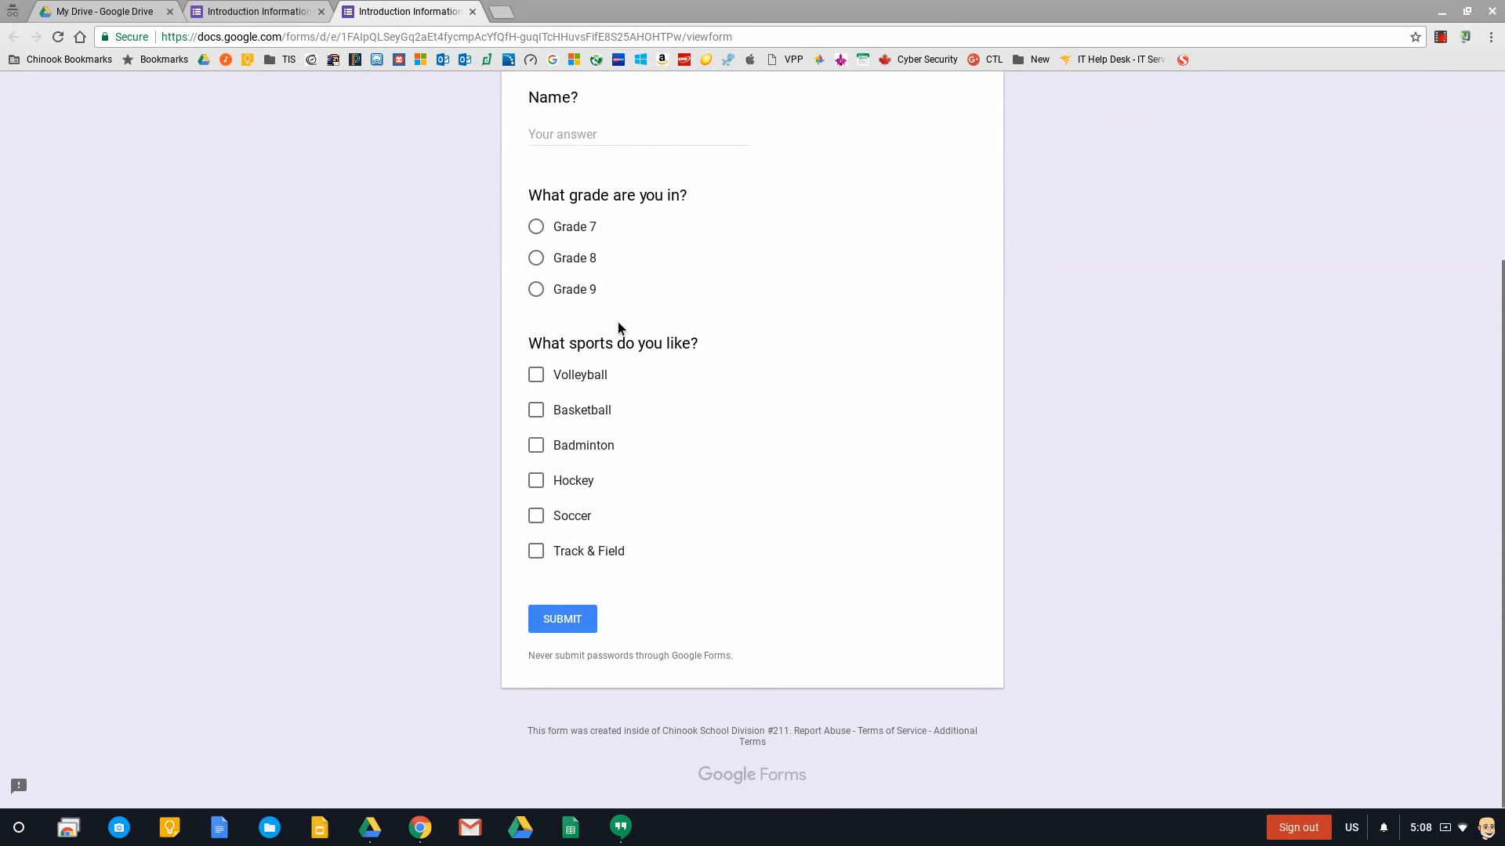
{"action": "scroll", "coordinate": [619, 325], "scroll_direction": "up", "scroll_amount": 2}
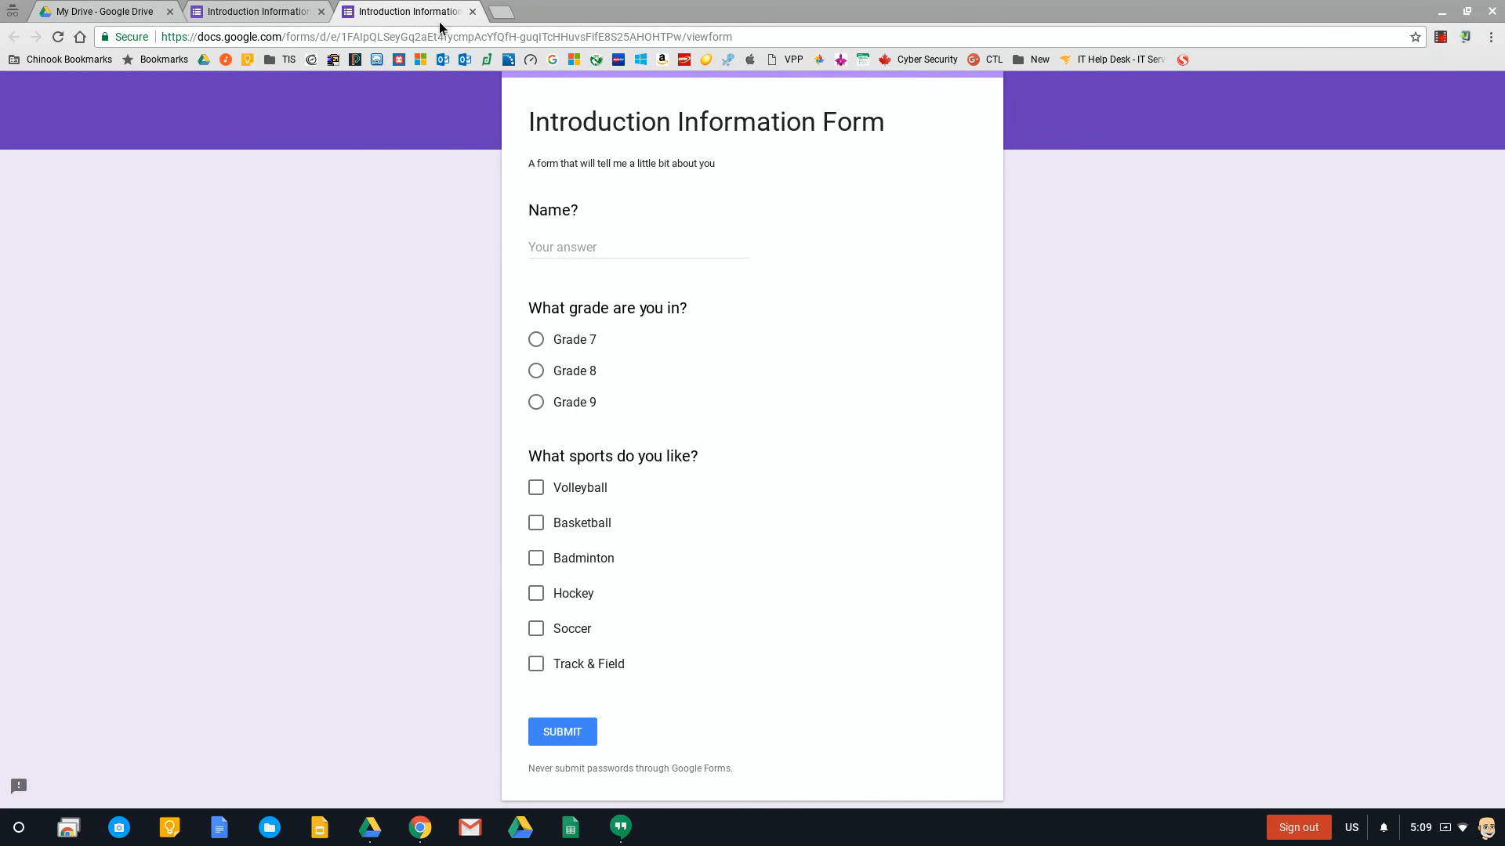
{"action": "left_click", "coordinate": [472, 11]}
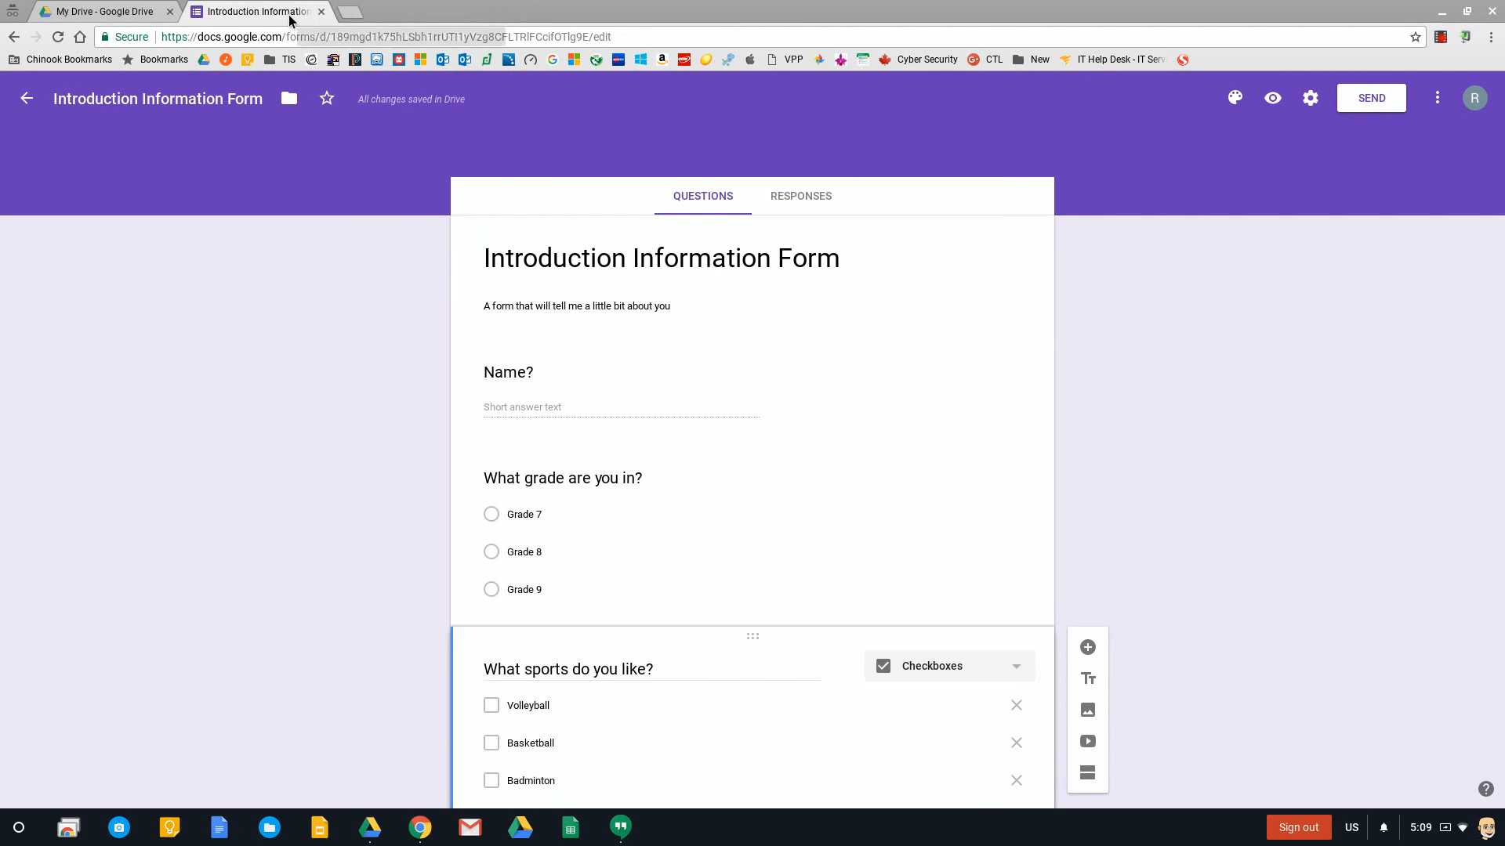
{"action": "left_click", "coordinate": [1267, 106]}
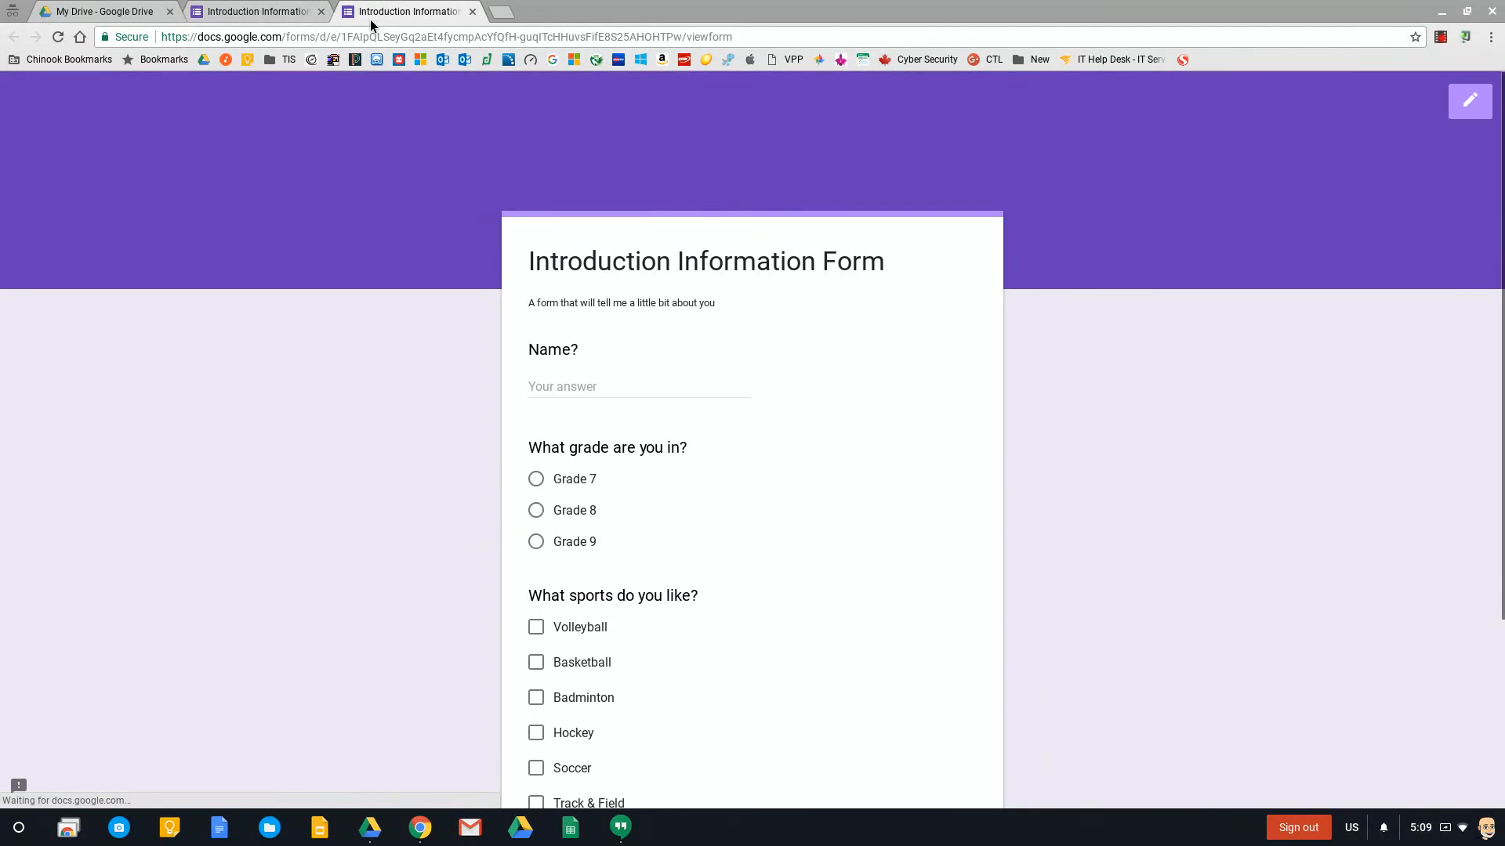
{"action": "left_click", "coordinate": [473, 11]}
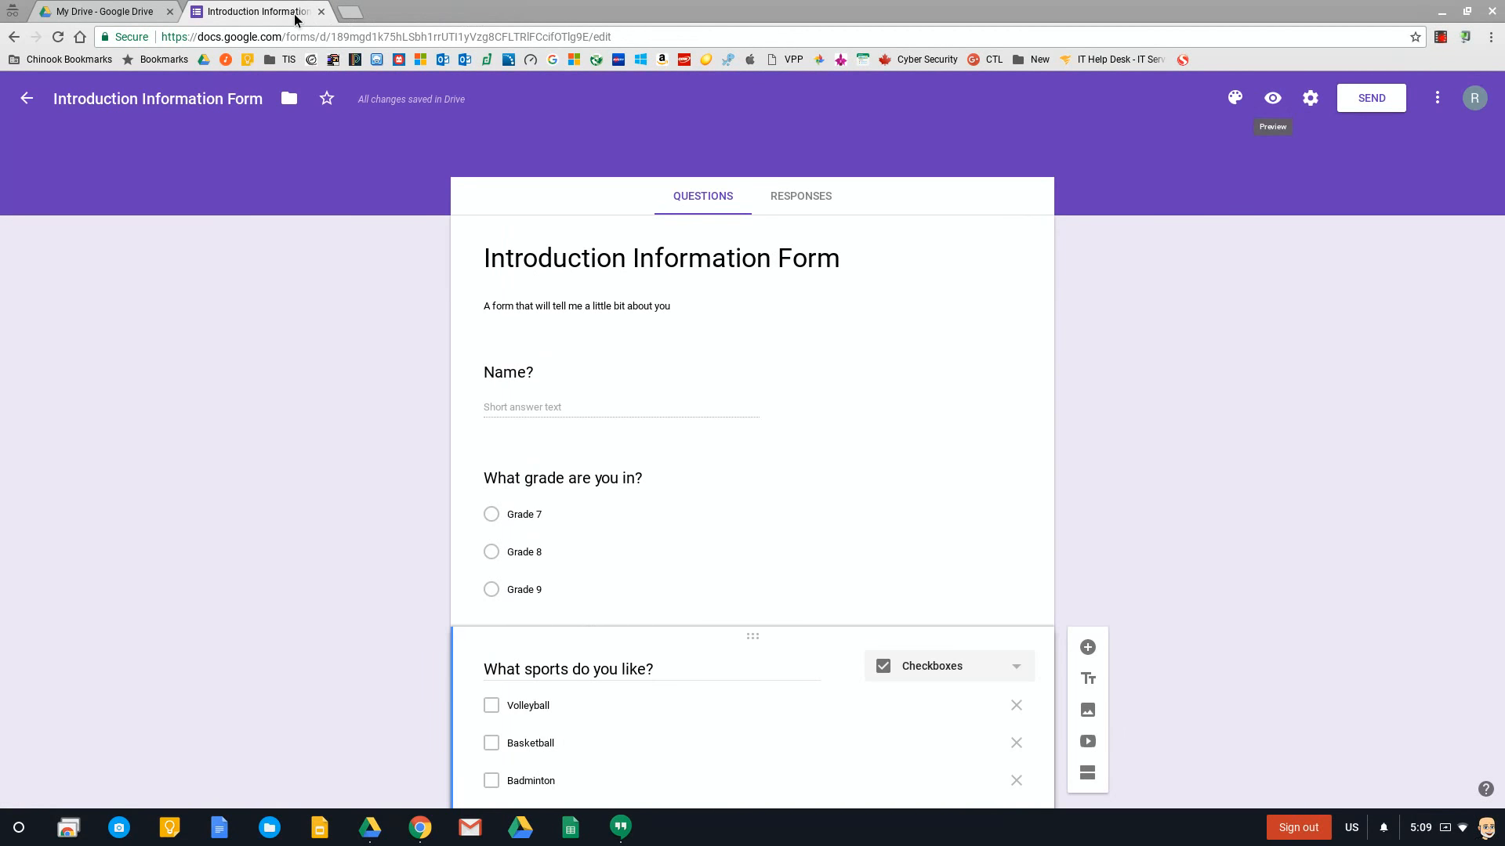
Step: Add a Paragraph question titled "Tell me a bit about yourself" after the sports question
{"action": "scroll", "coordinate": [1224, 515], "scroll_direction": "down", "scroll_amount": 3}
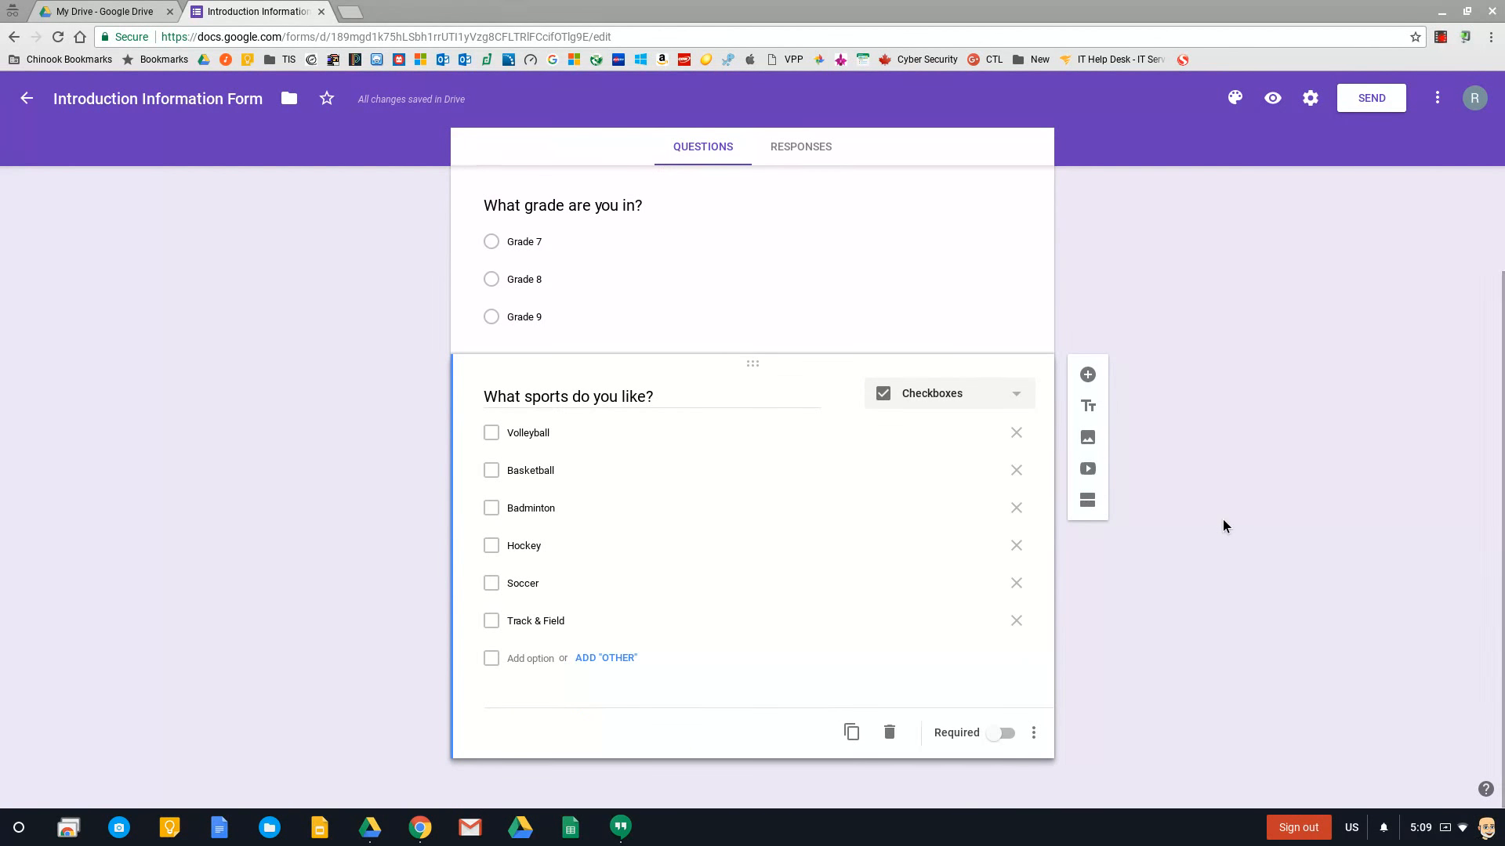
{"action": "left_click", "coordinate": [1089, 373]}
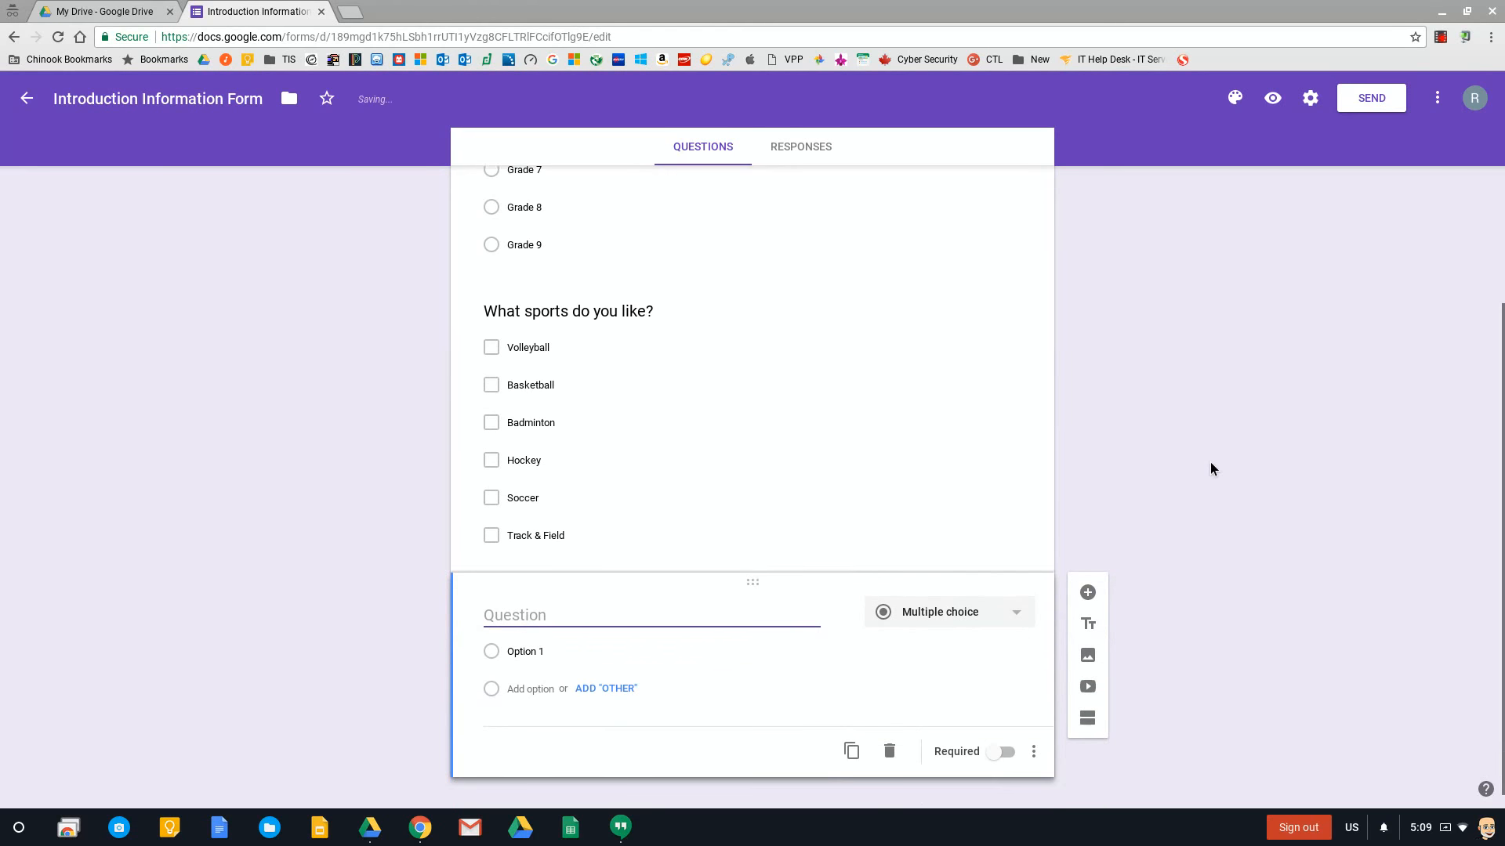
{"action": "type", "text": "Te"}
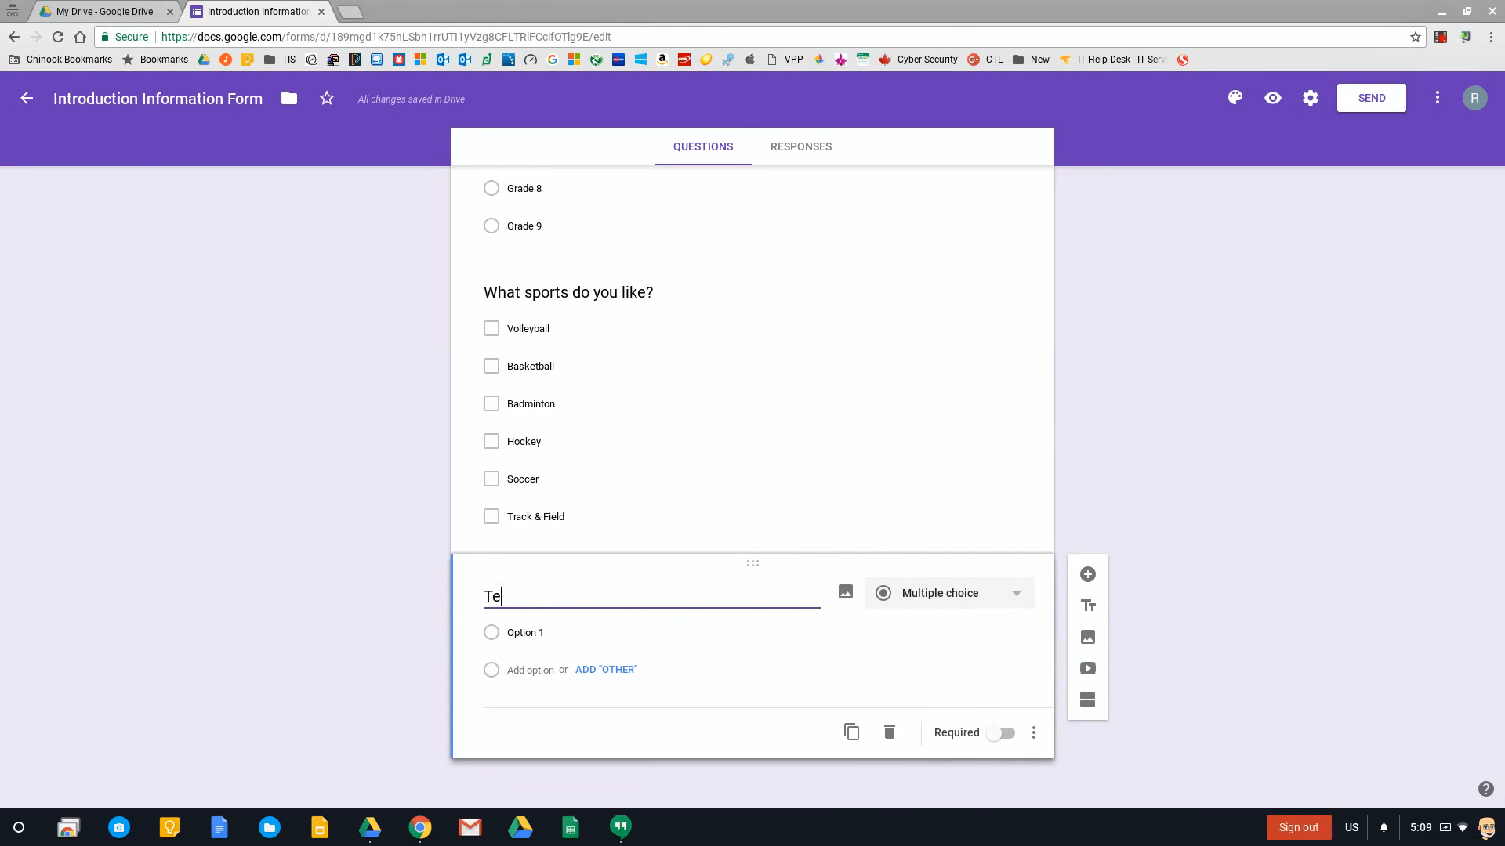
{"action": "type", "text": "ll me a bit about yourself"}
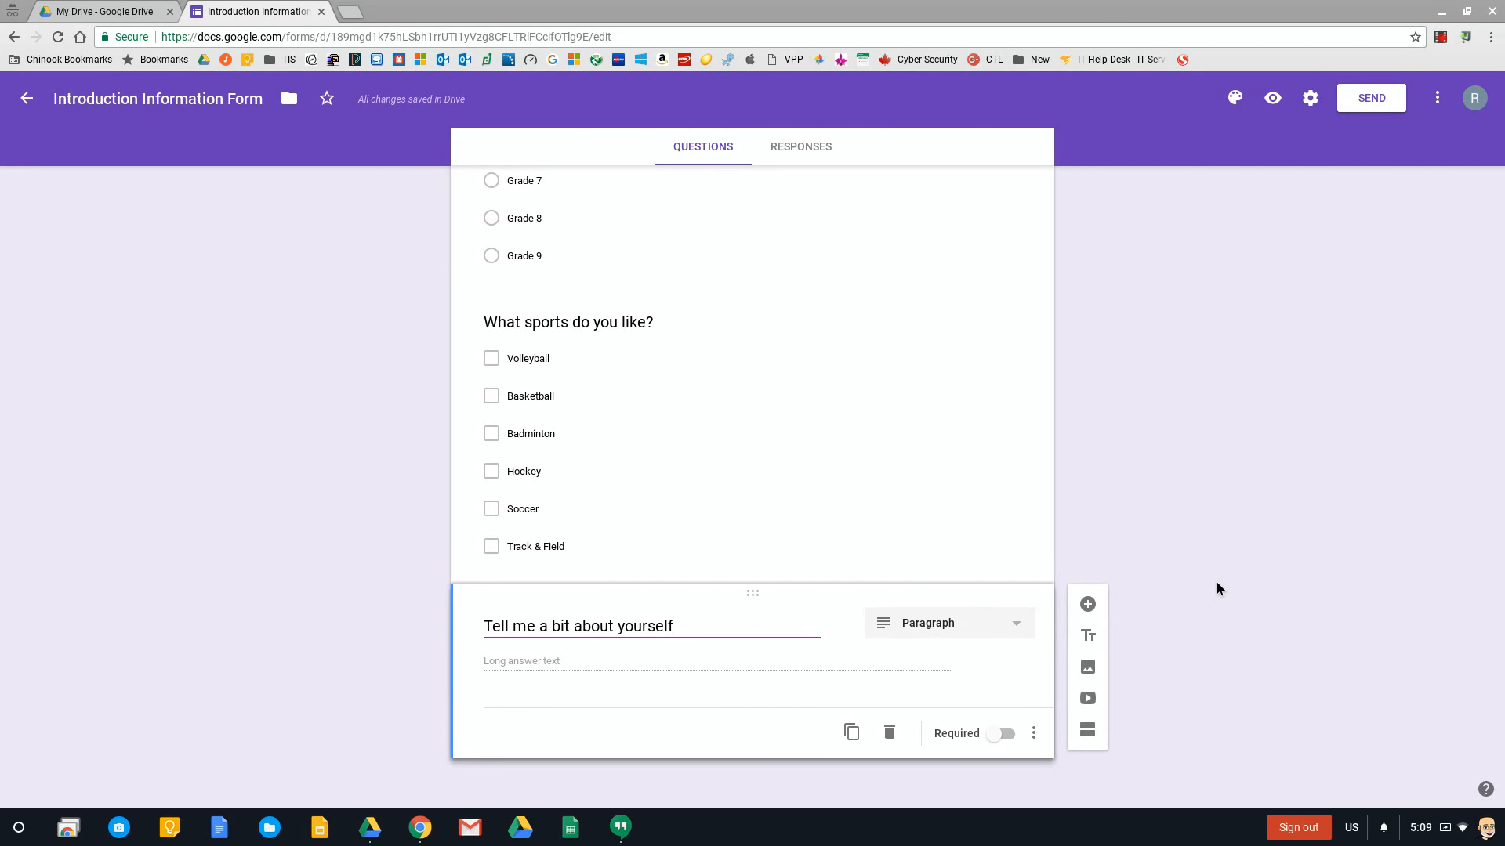
{"action": "left_click", "coordinate": [671, 679]}
Step: Show a description on the paragraph question and begin it with "Please let me know something about yourself. You can tell me"
{"action": "left_click", "coordinate": [1034, 734]}
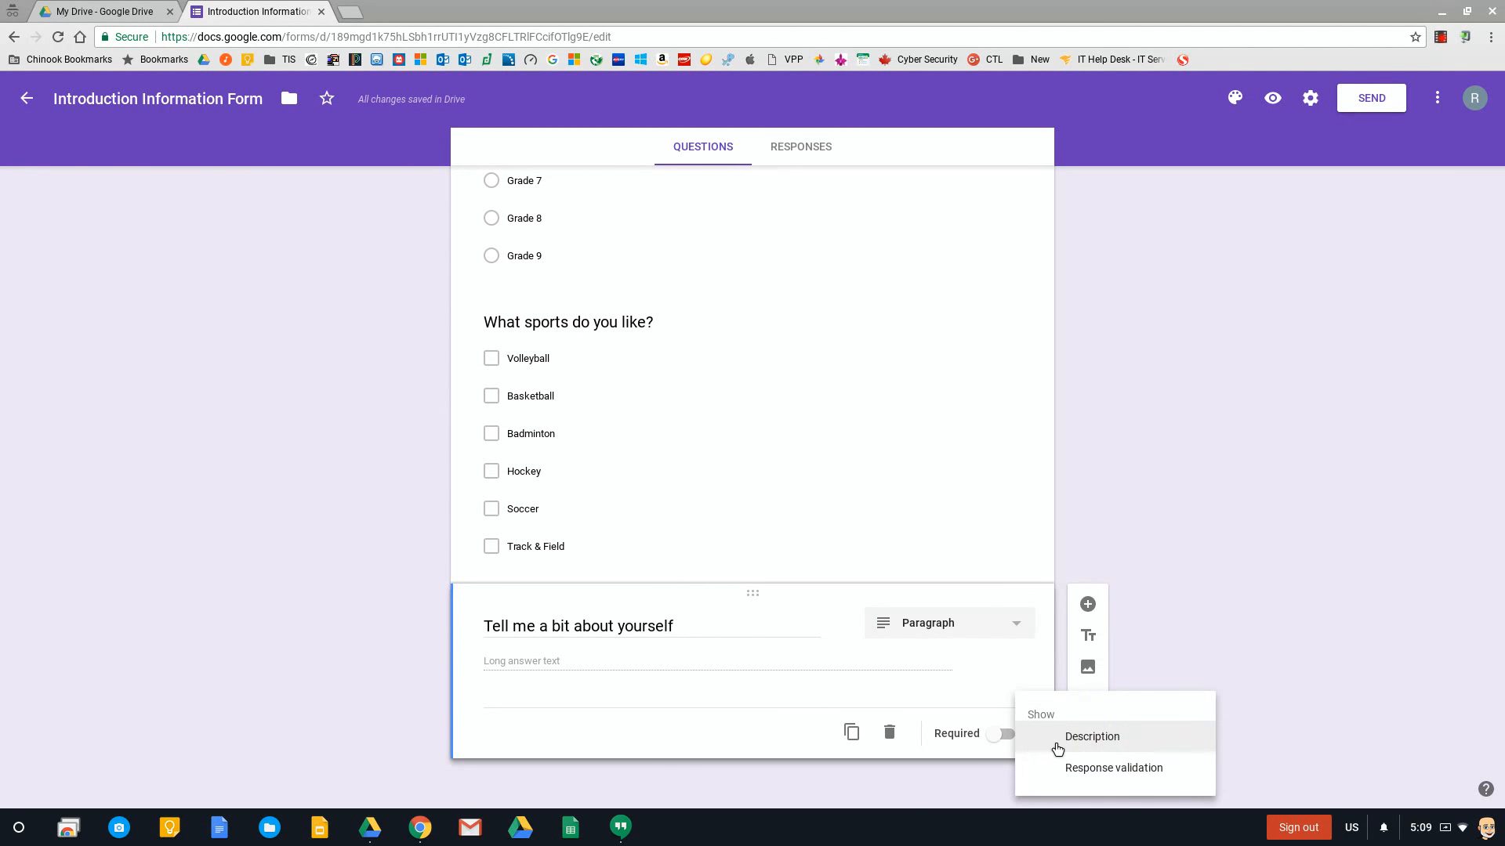
{"action": "left_click", "coordinate": [1063, 739]}
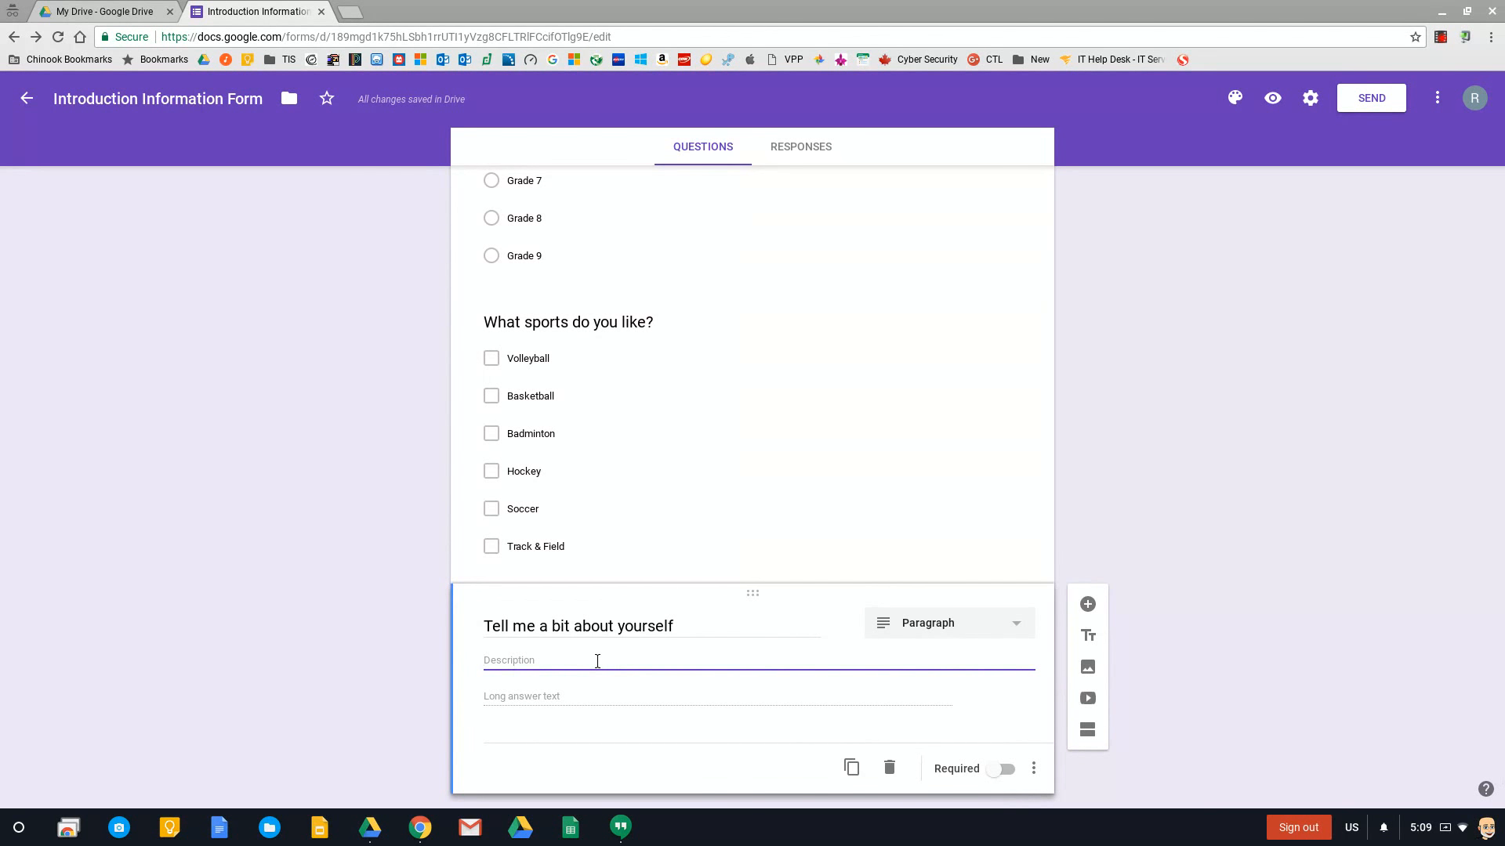
{"action": "type", "text": "P"}
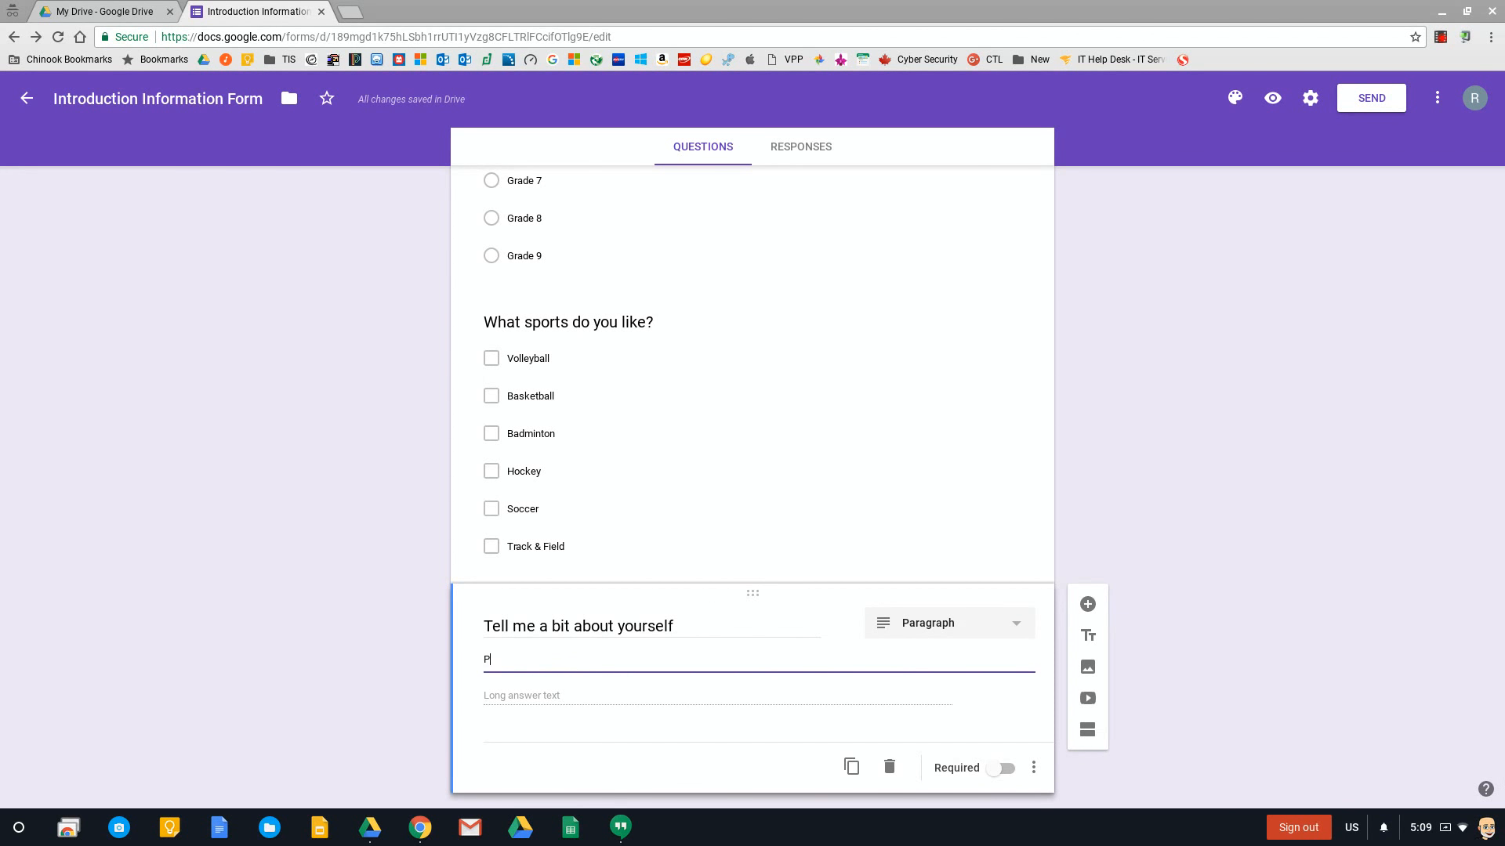
{"action": "type", "text": "lease let me know something about yourself. You can tell m"}
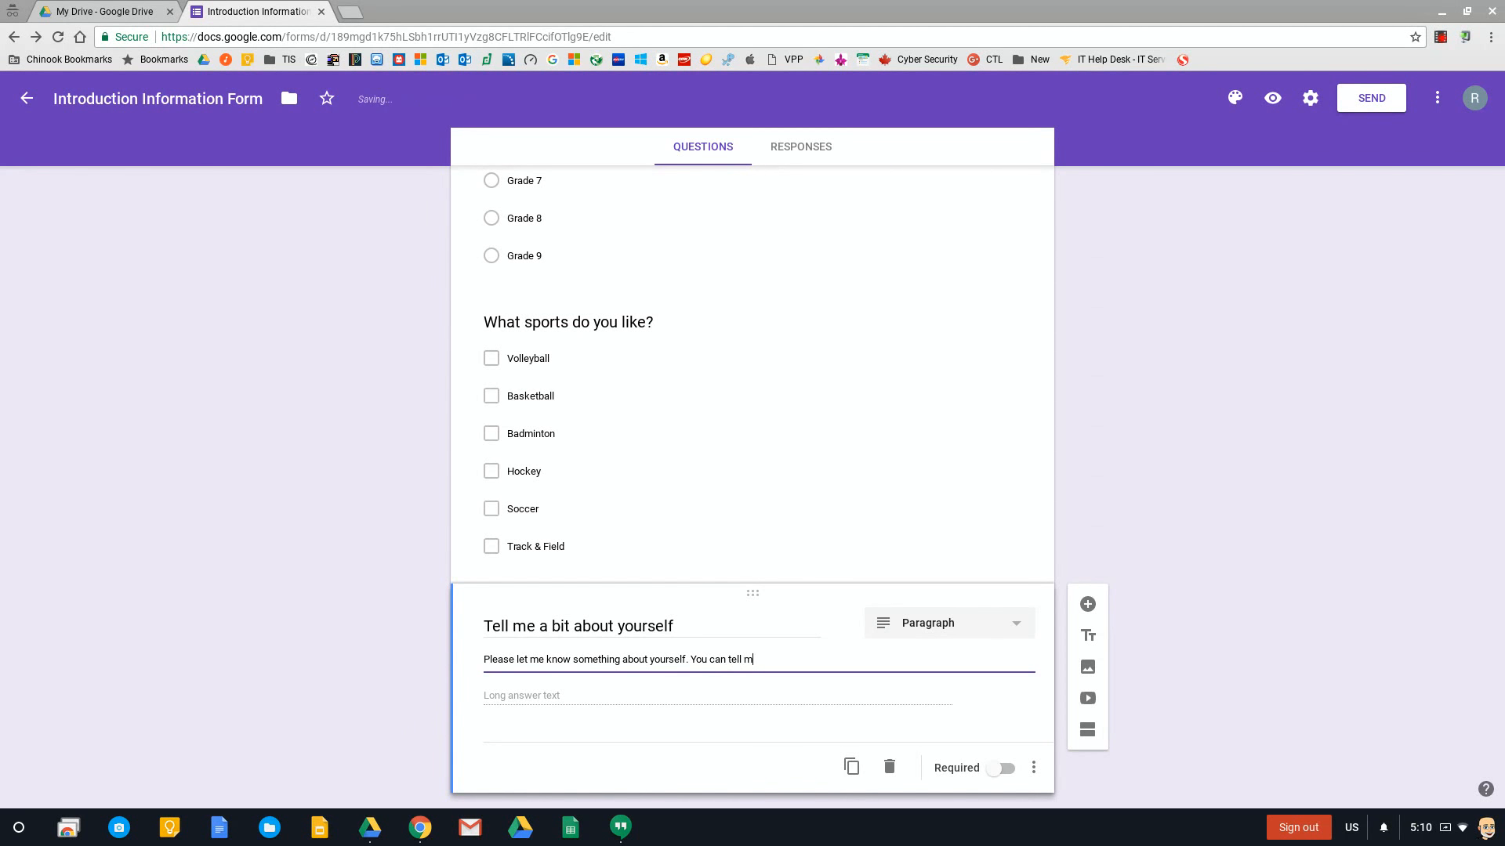
Step: Finish the question's description with "if you live in the country or in town, or maybe some other interesting bit of information."
{"action": "type", "text": "e if you live in the coutnry"}
{"action": "key", "text": "BackSpace"}
{"action": "key", "text": "BackSpace"}
{"action": "key", "text": "BackSpace"}
{"action": "type", "text": "ntry or in town, or maybe some "}
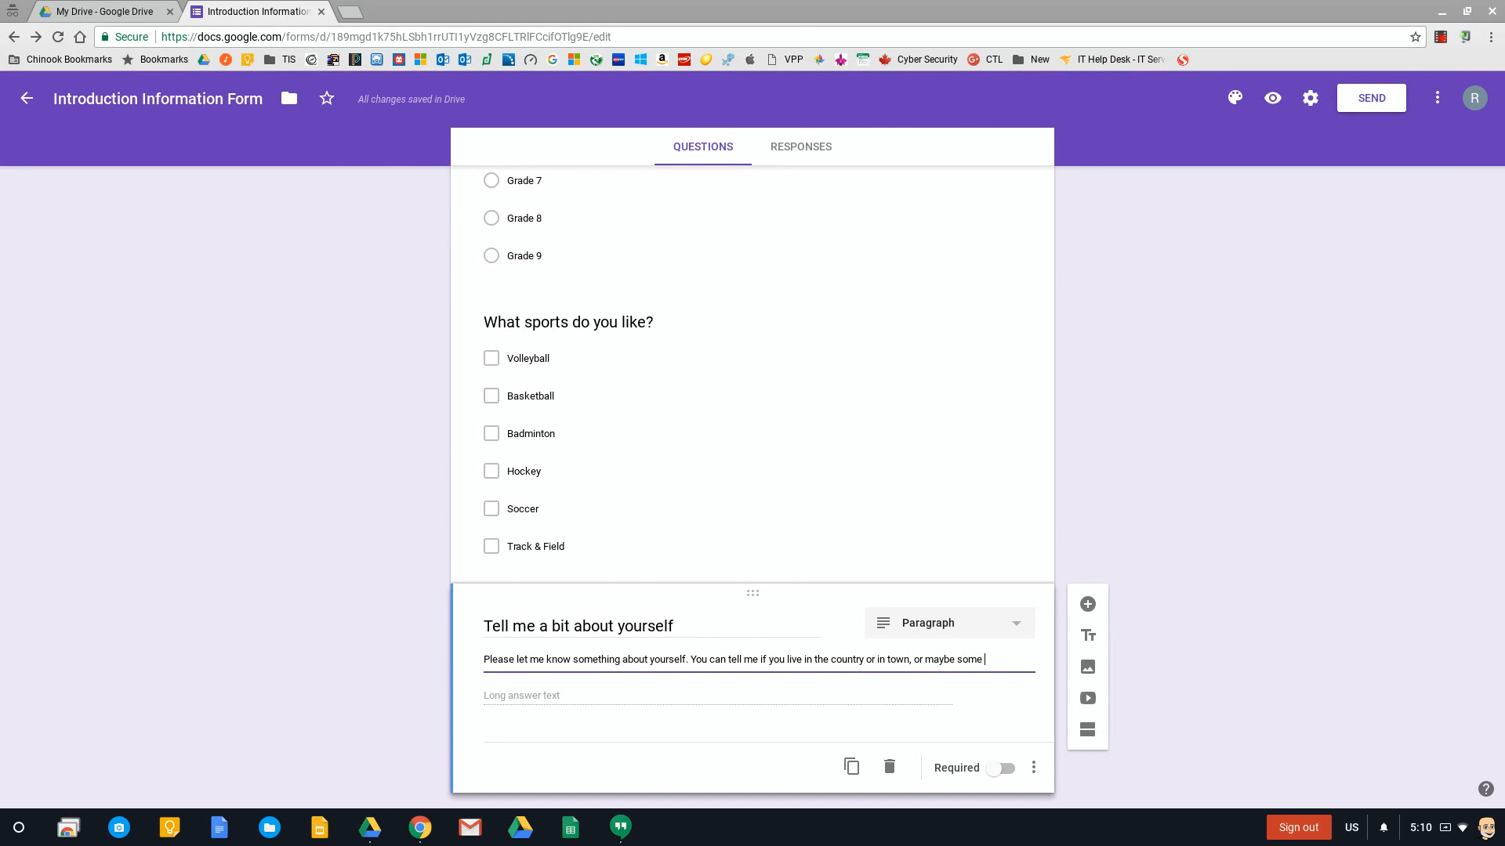
{"action": "type", "text": "other interesting bit of i"}
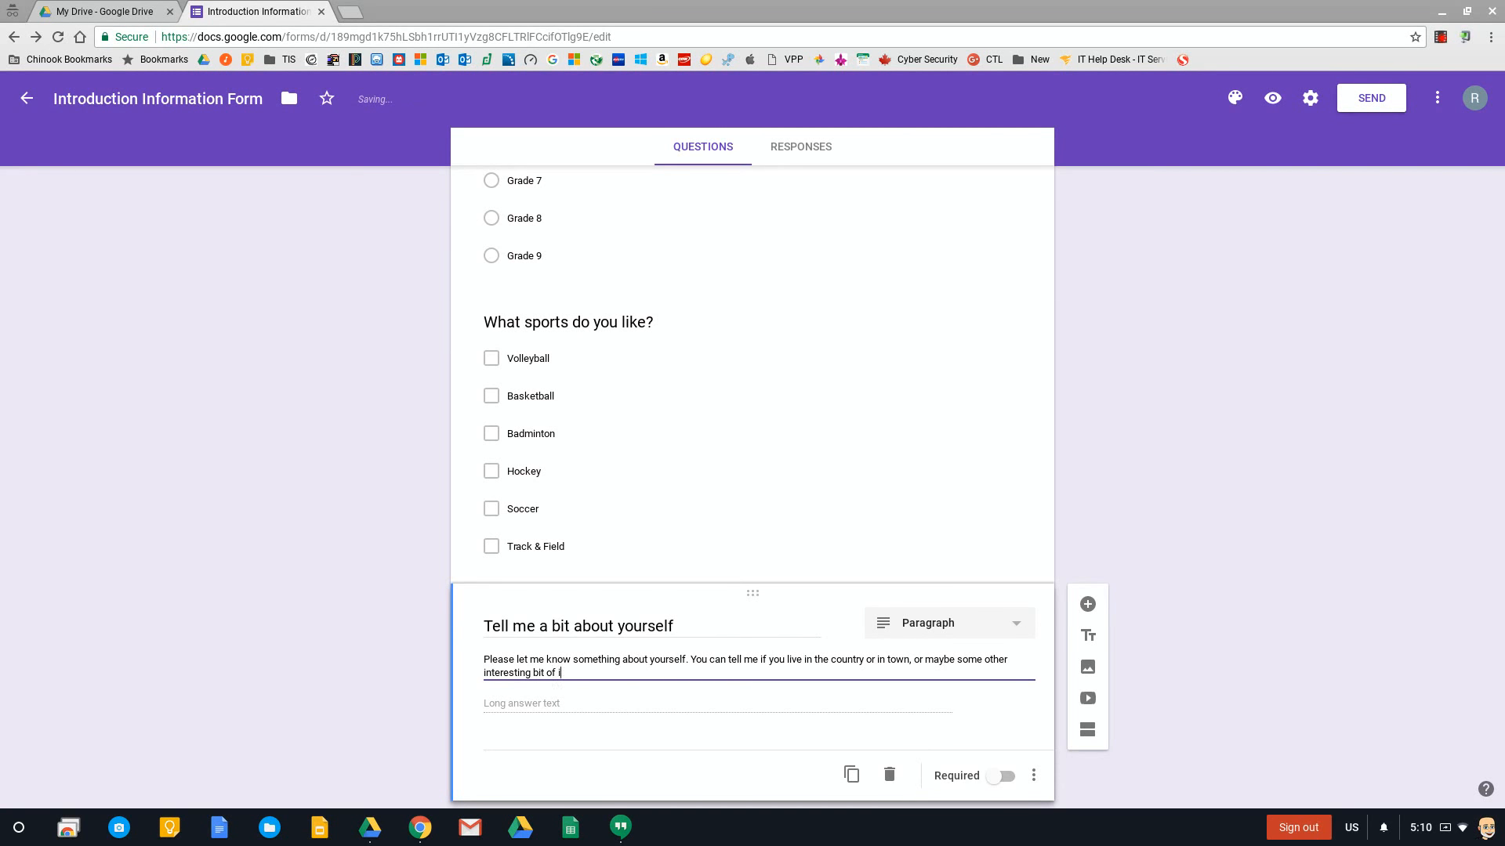
{"action": "type", "text": "mfora"}
{"action": "key", "text": "BackSpace"}
{"action": "key", "text": "BackSpace"}
{"action": "key", "text": "BackSpace"}
{"action": "key", "text": "BackSpace"}
{"action": "type", "text": "formation"}
{"action": "left_click", "coordinate": [1173, 472]}
Step: Preview the whole form including the new paragraph question and its description, and return to the editor
{"action": "left_click", "coordinate": [1273, 98]}
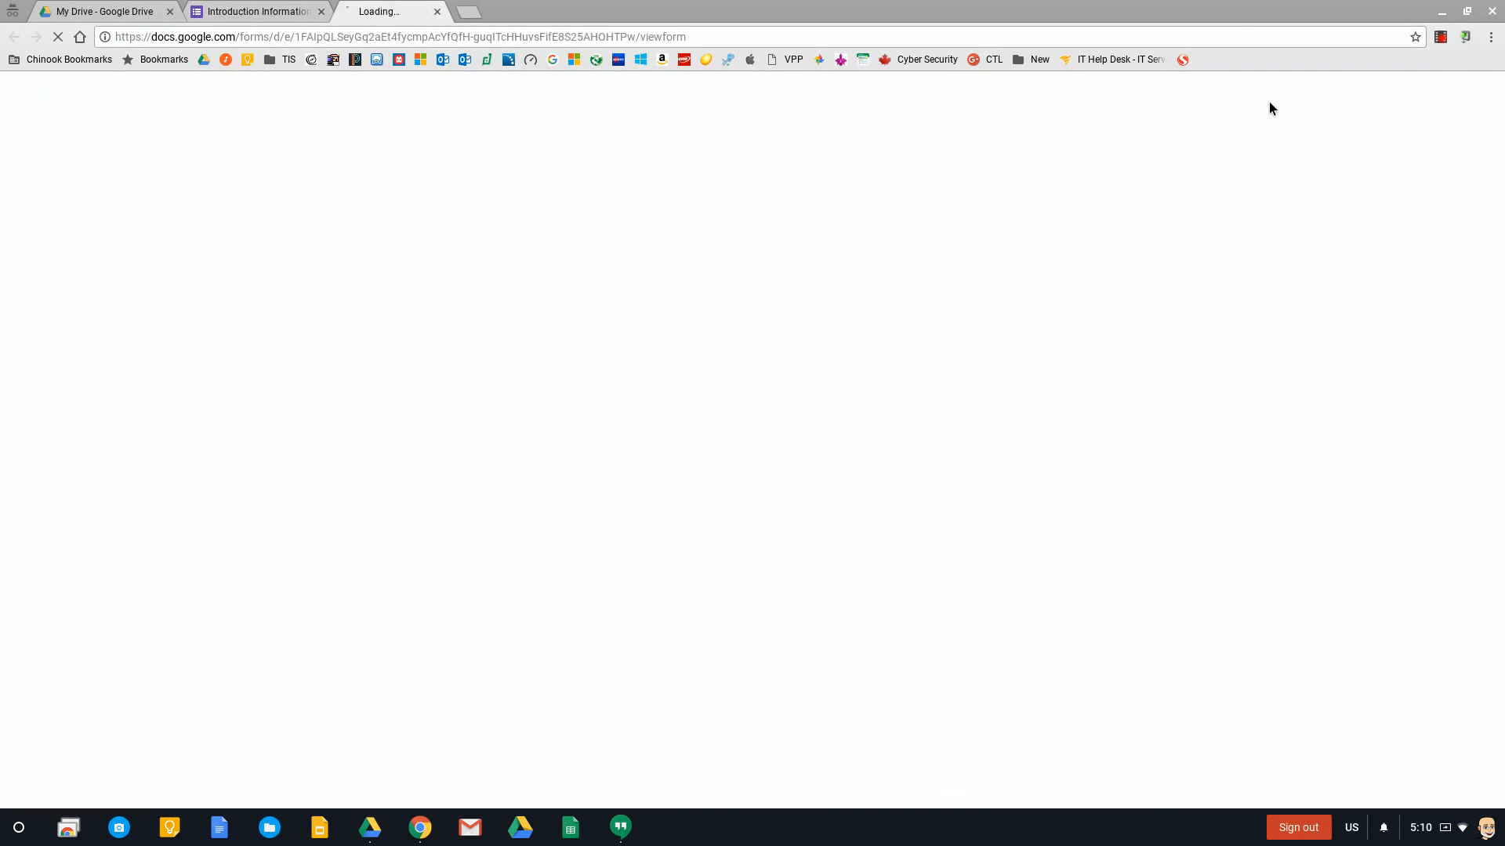
{"action": "scroll", "coordinate": [853, 388], "scroll_direction": "down", "scroll_amount": 5}
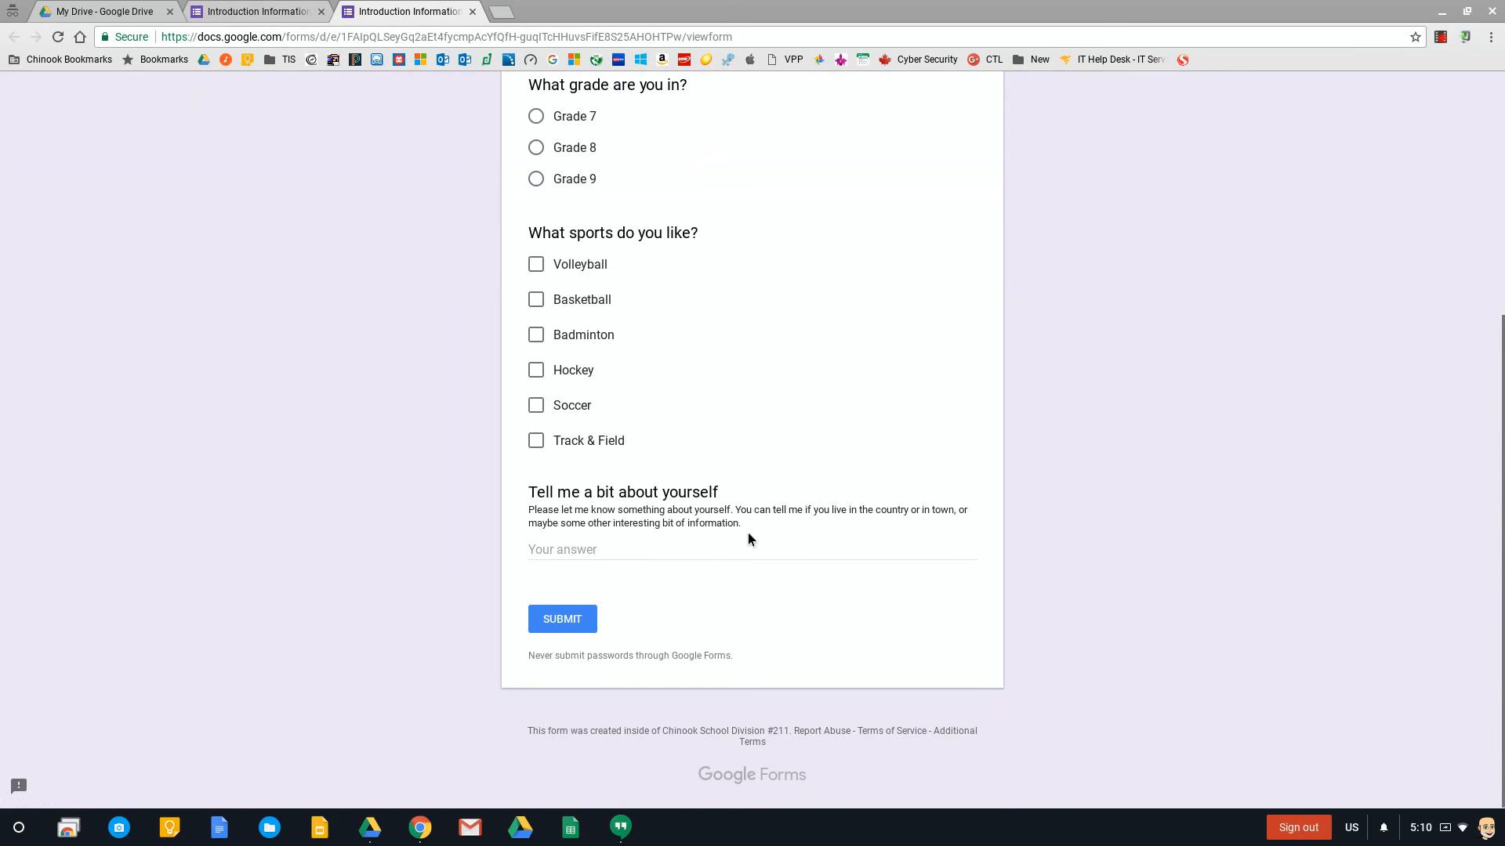
{"action": "scroll", "coordinate": [732, 561], "scroll_direction": "up", "scroll_amount": 5}
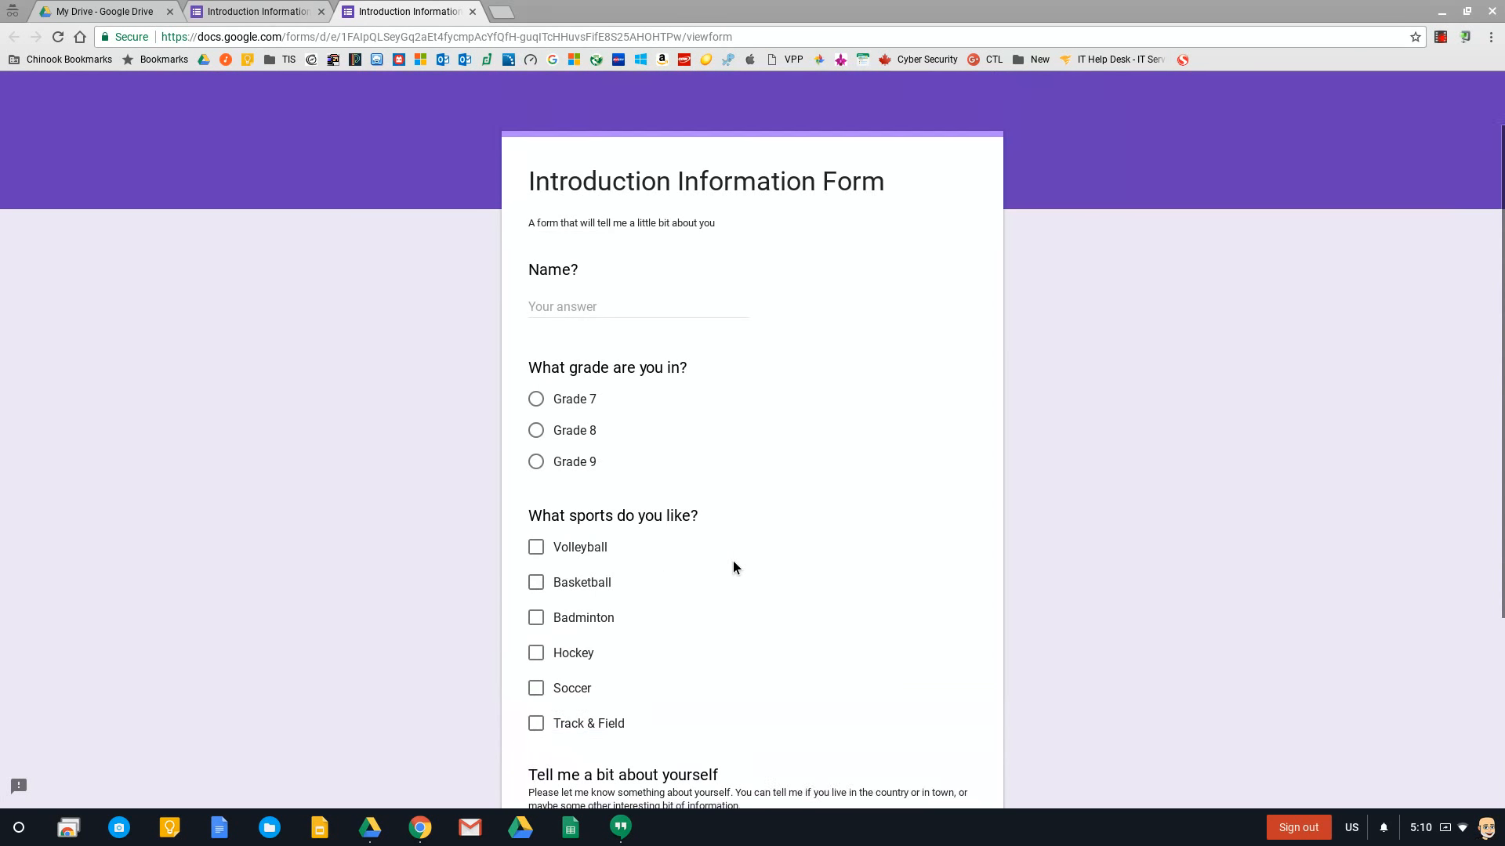
{"action": "left_click", "coordinate": [473, 11]}
{"action": "scroll", "coordinate": [830, 374], "scroll_direction": "up", "scroll_amount": 5}
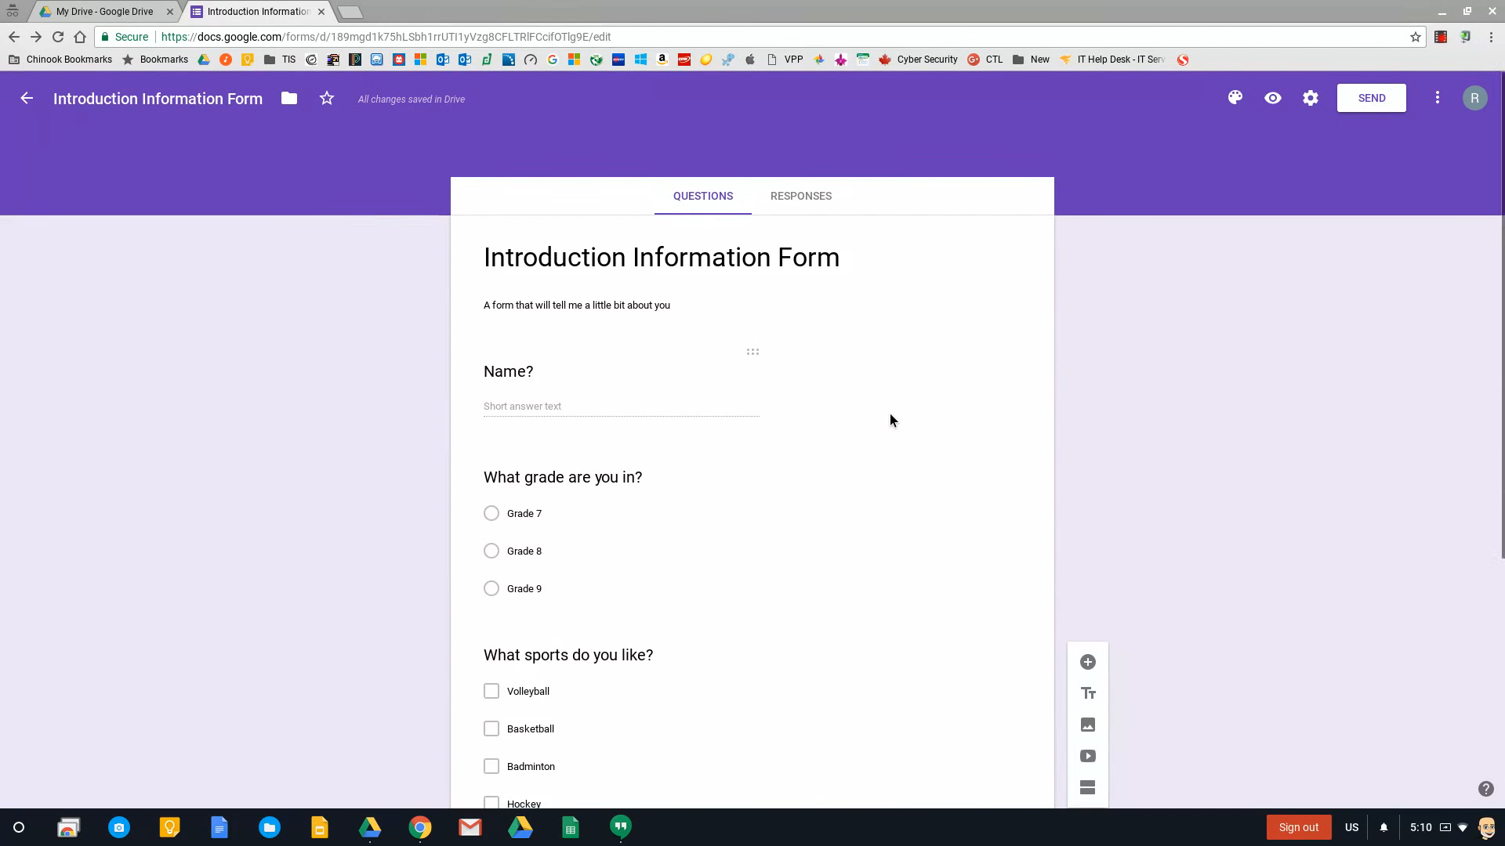
Step: Duplicate the "What sports do you like?" checkbox question together with all its sport options
{"action": "scroll", "coordinate": [891, 414], "scroll_direction": "down", "scroll_amount": 4}
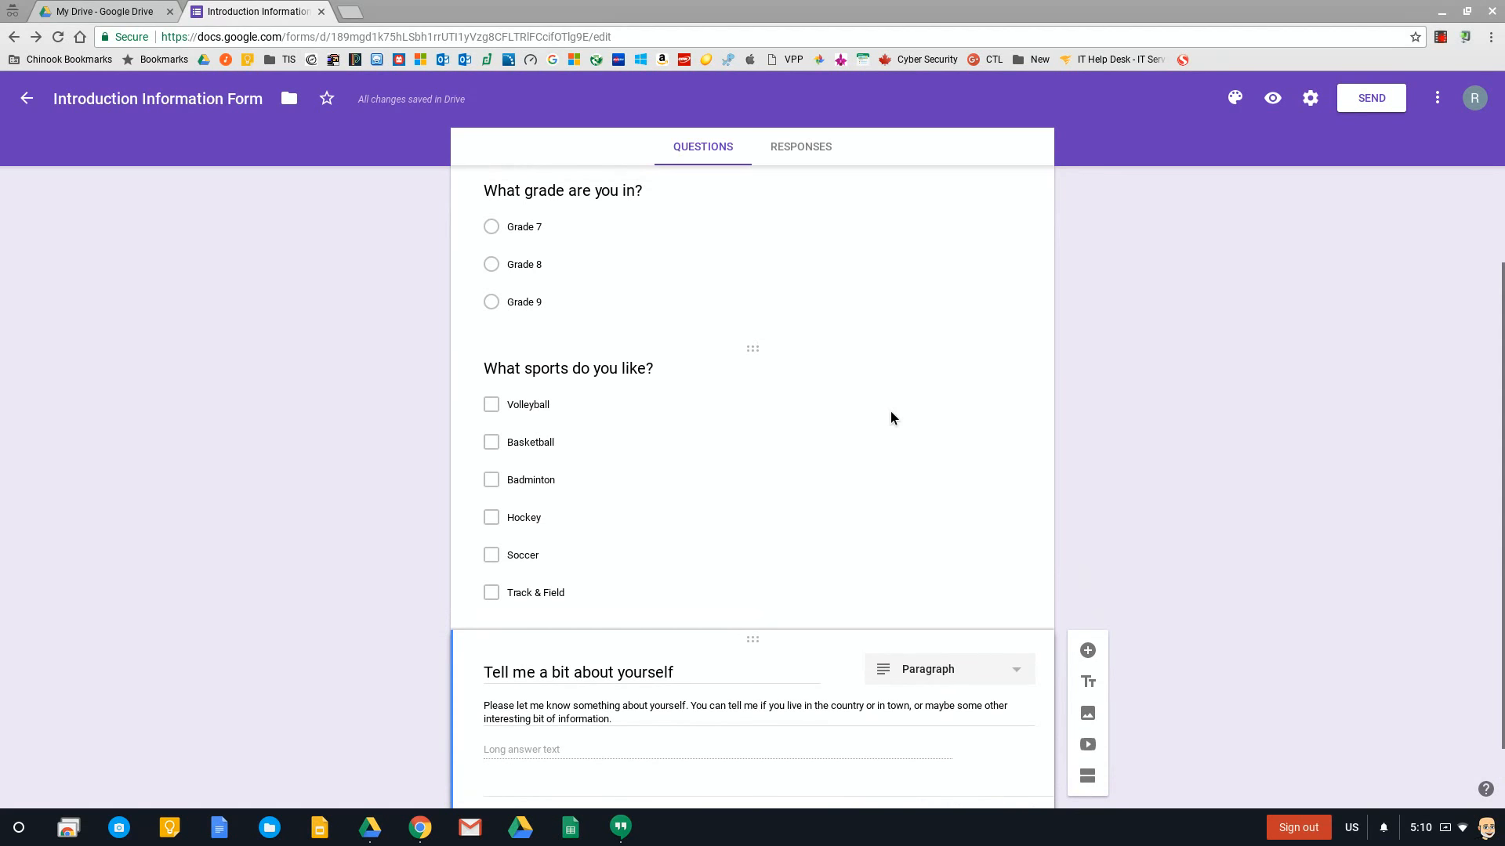
{"action": "scroll", "coordinate": [890, 412], "scroll_direction": "up", "scroll_amount": 4}
{"action": "scroll", "coordinate": [891, 413], "scroll_direction": "down", "scroll_amount": 4}
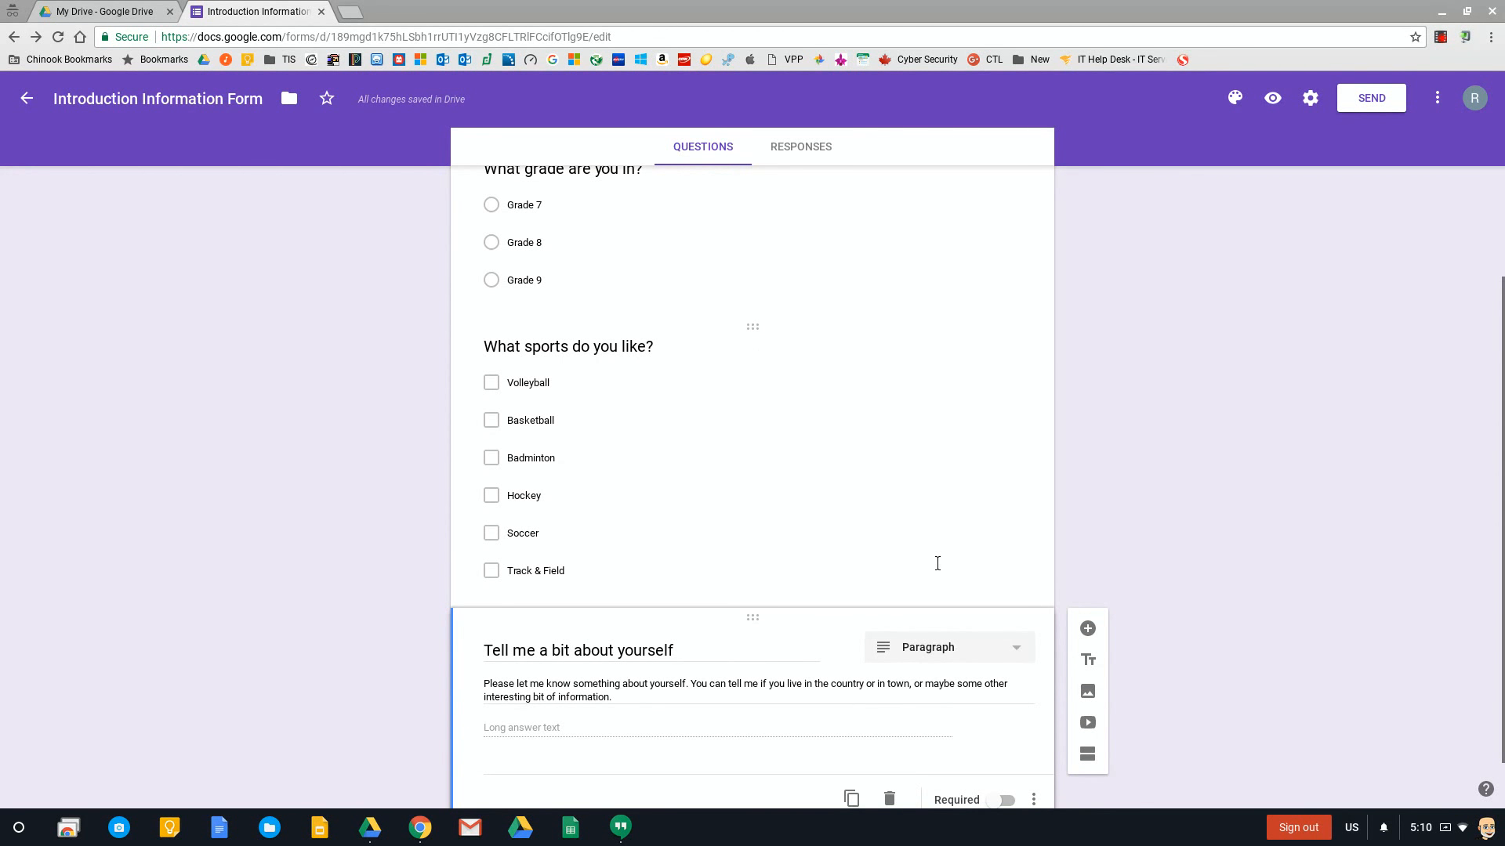
{"action": "left_click", "coordinate": [891, 481]}
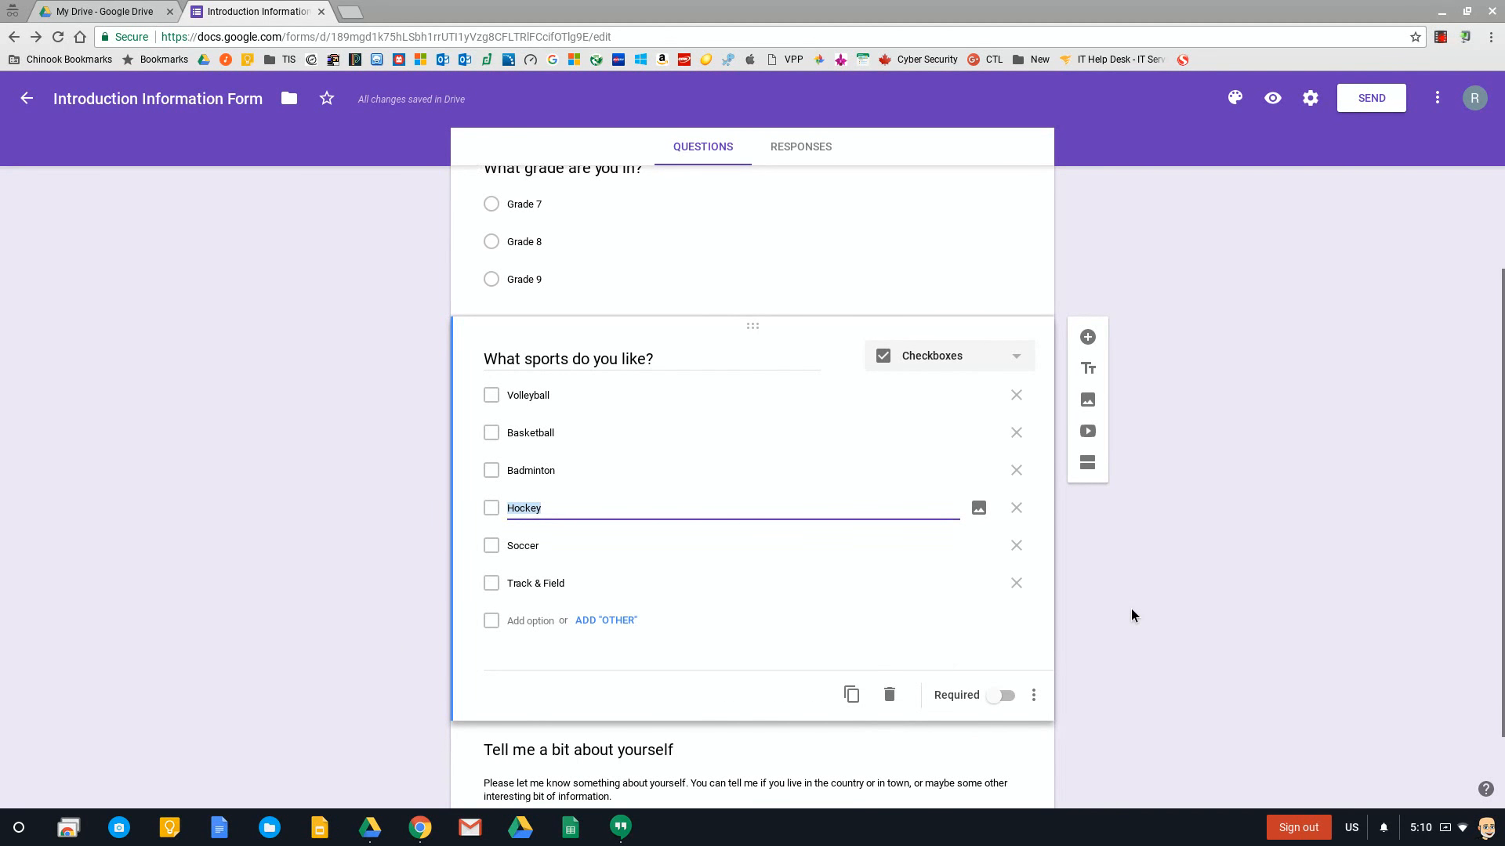
{"action": "scroll", "coordinate": [1131, 609], "scroll_direction": "down", "scroll_amount": 1}
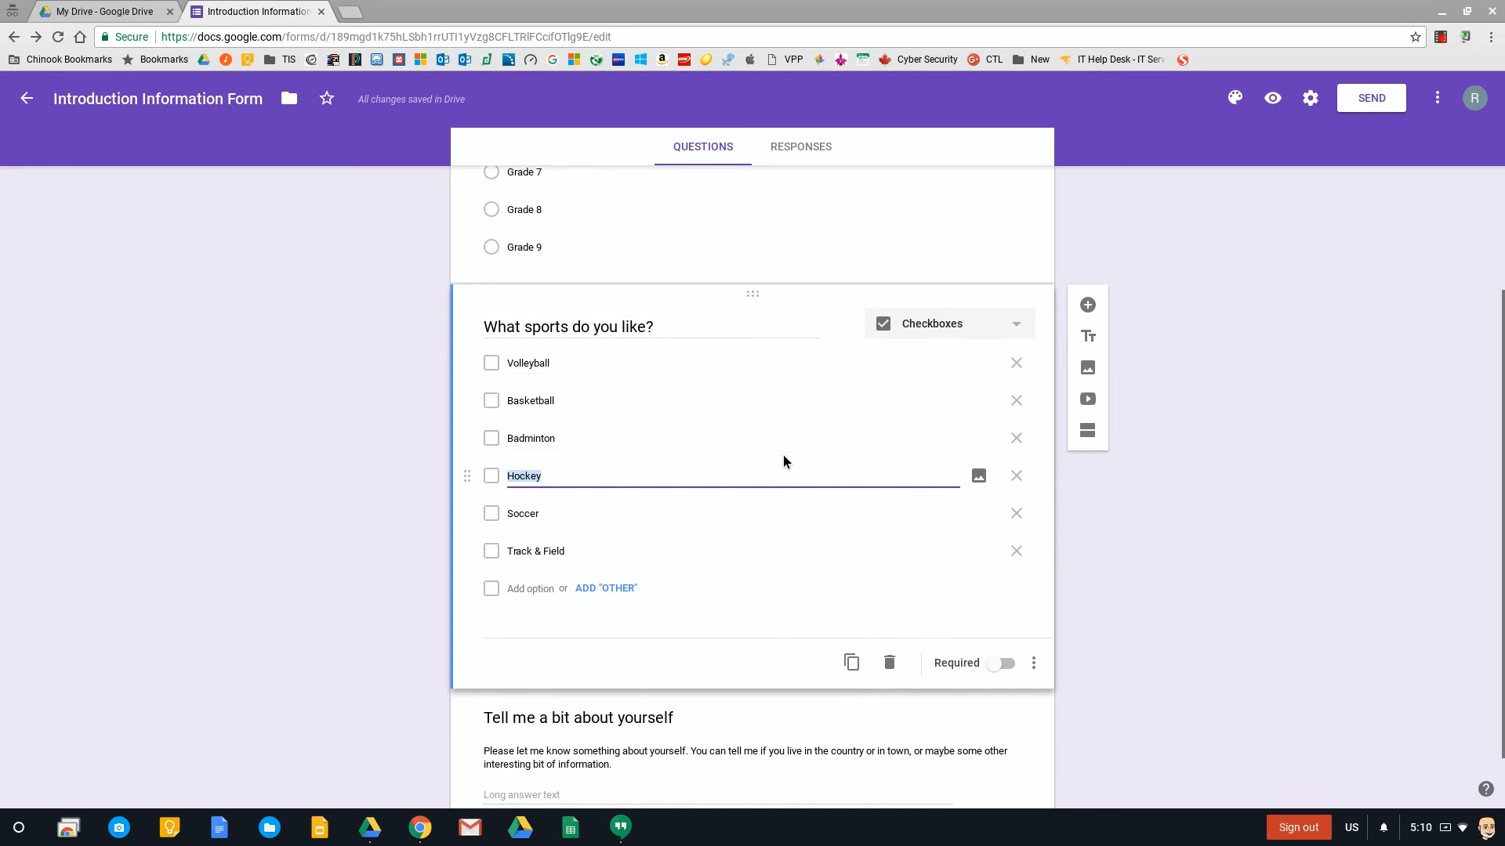
{"action": "scroll", "coordinate": [783, 454], "scroll_direction": "down", "scroll_amount": 1}
{"action": "scroll", "coordinate": [783, 455], "scroll_direction": "up", "scroll_amount": 3}
{"action": "scroll", "coordinate": [783, 459], "scroll_direction": "up", "scroll_amount": 2}
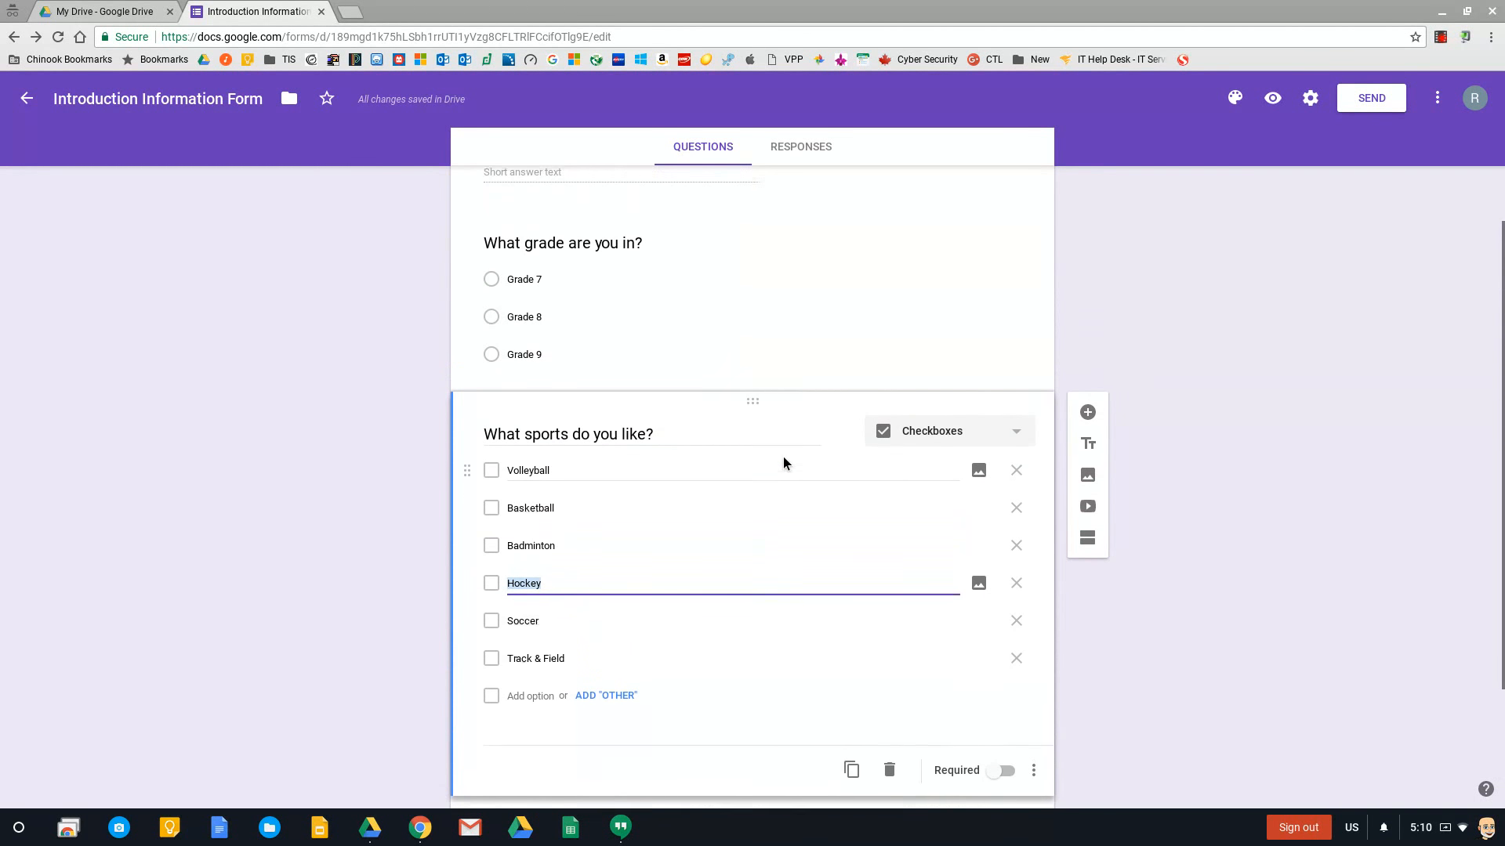
{"action": "scroll", "coordinate": [783, 463], "scroll_direction": "down", "scroll_amount": 3}
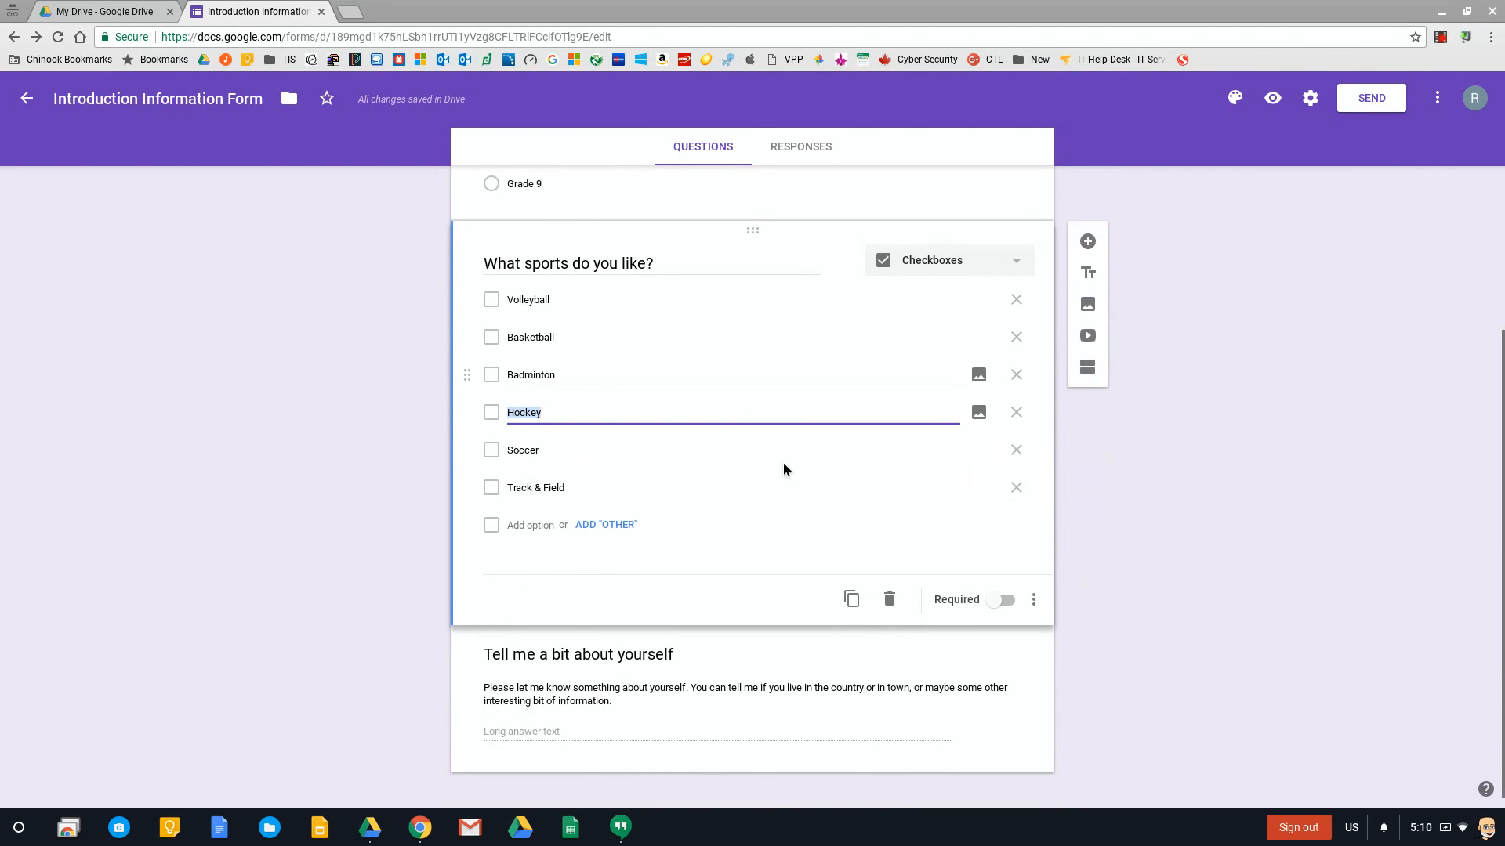
{"action": "left_click", "coordinate": [853, 601]}
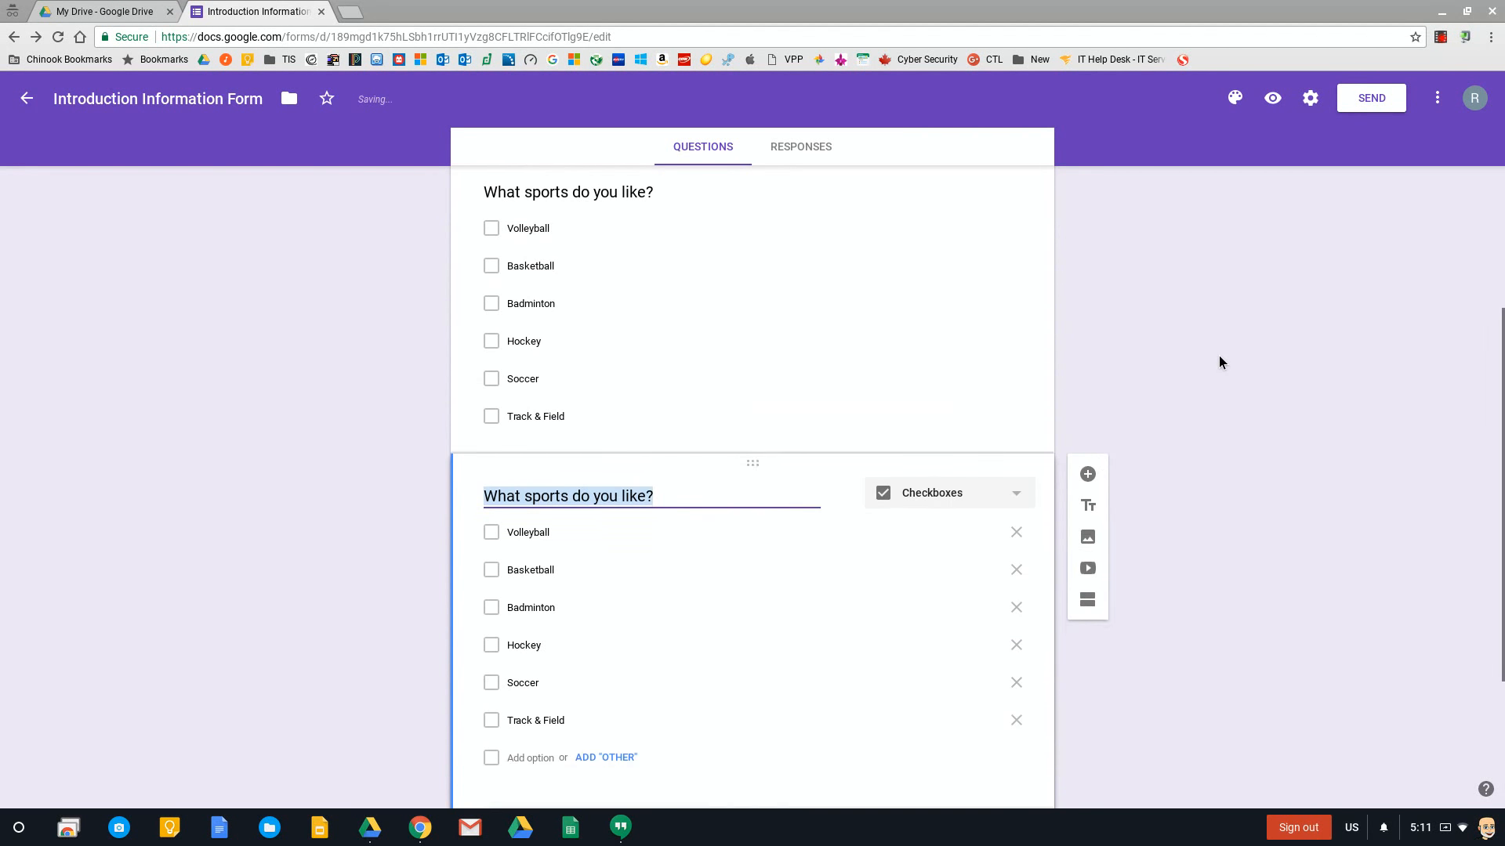
Step: Retitle the duplicated question "What is your favorite sport?" and change its type to Multiple choice
{"action": "scroll", "coordinate": [812, 403], "scroll_direction": "up", "scroll_amount": 2}
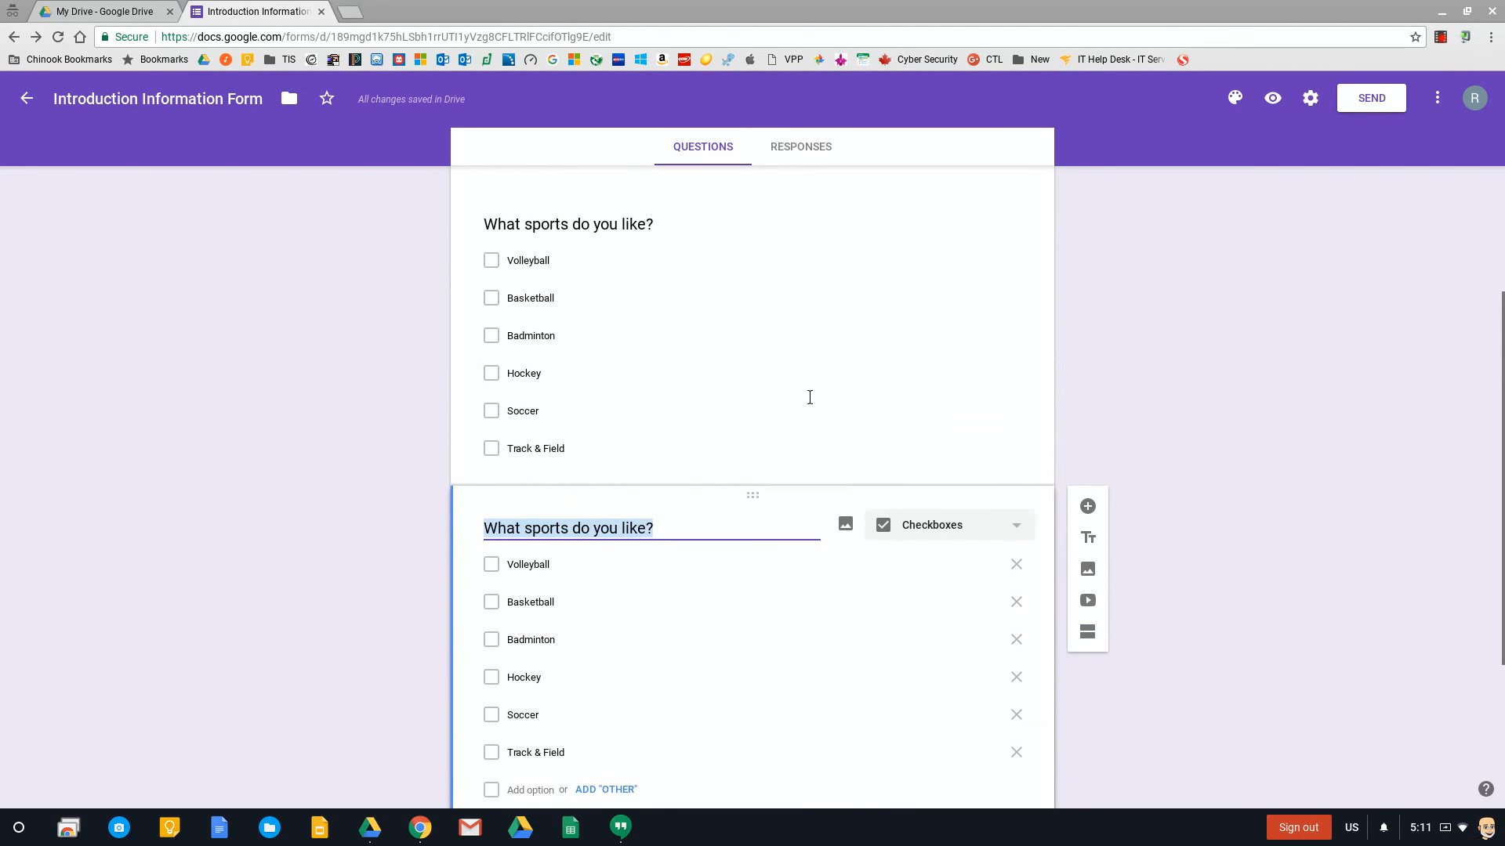
{"action": "scroll", "coordinate": [649, 392], "scroll_direction": "down", "scroll_amount": 2}
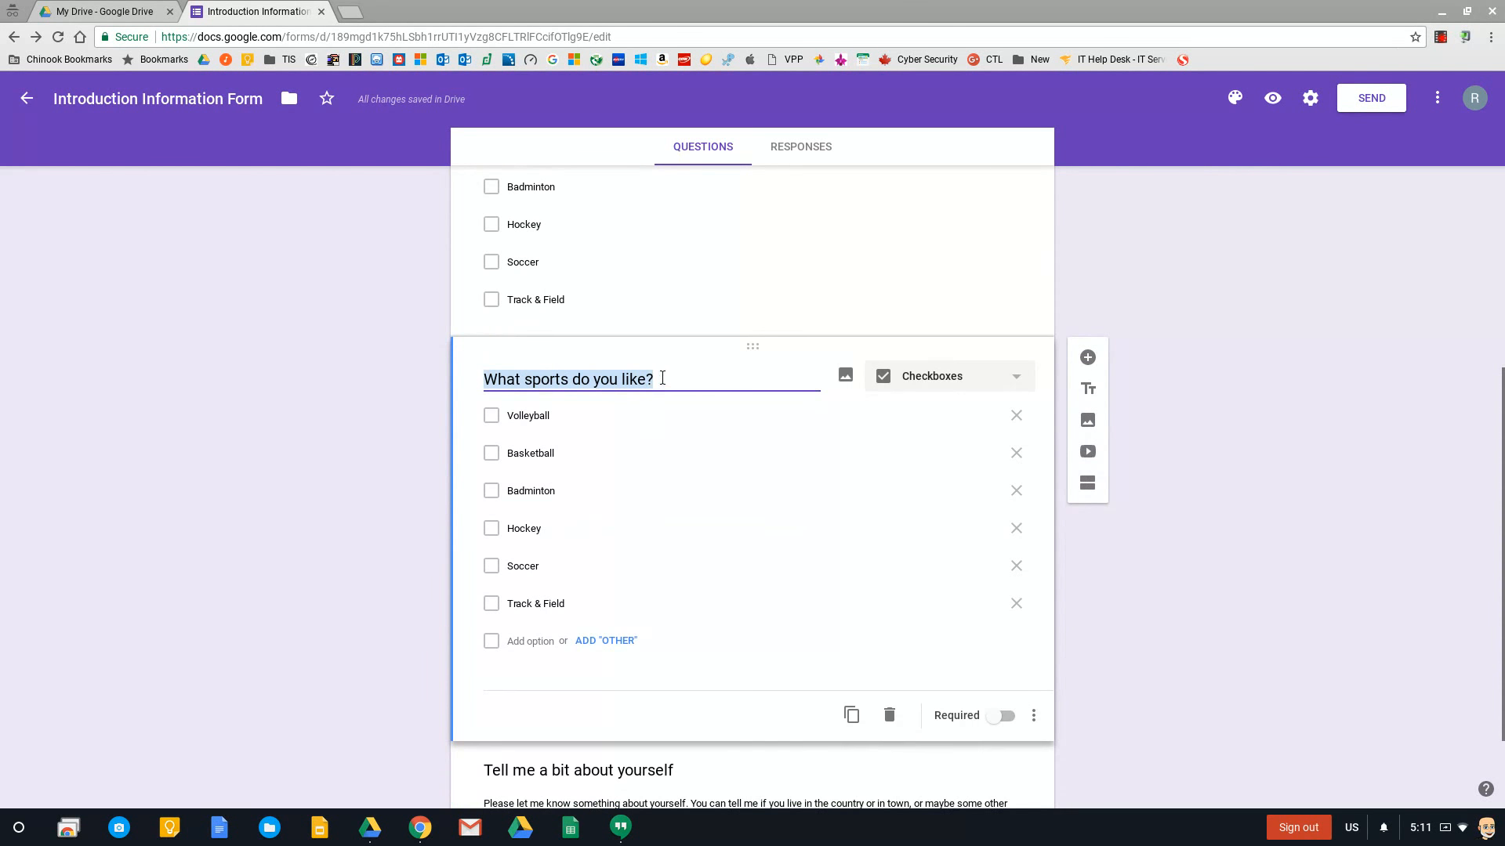
{"action": "left_click", "coordinate": [666, 378]}
{"action": "left_click_drag", "start_coordinate": [665, 377], "coordinate": [489, 373]}
{"action": "type", "text": "What is"}
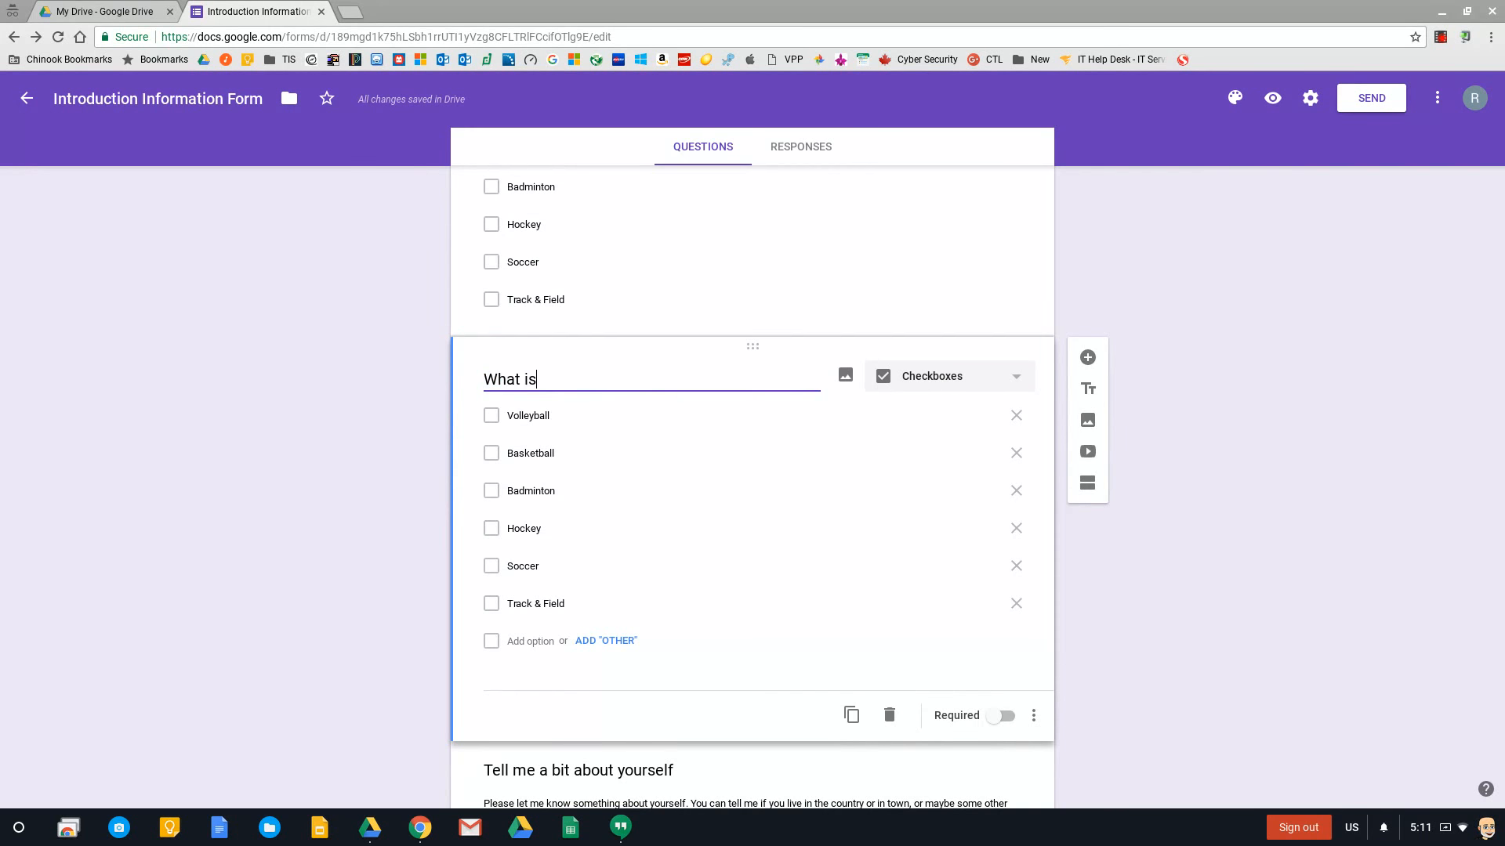
{"action": "type", "text": " your favorite sport?"}
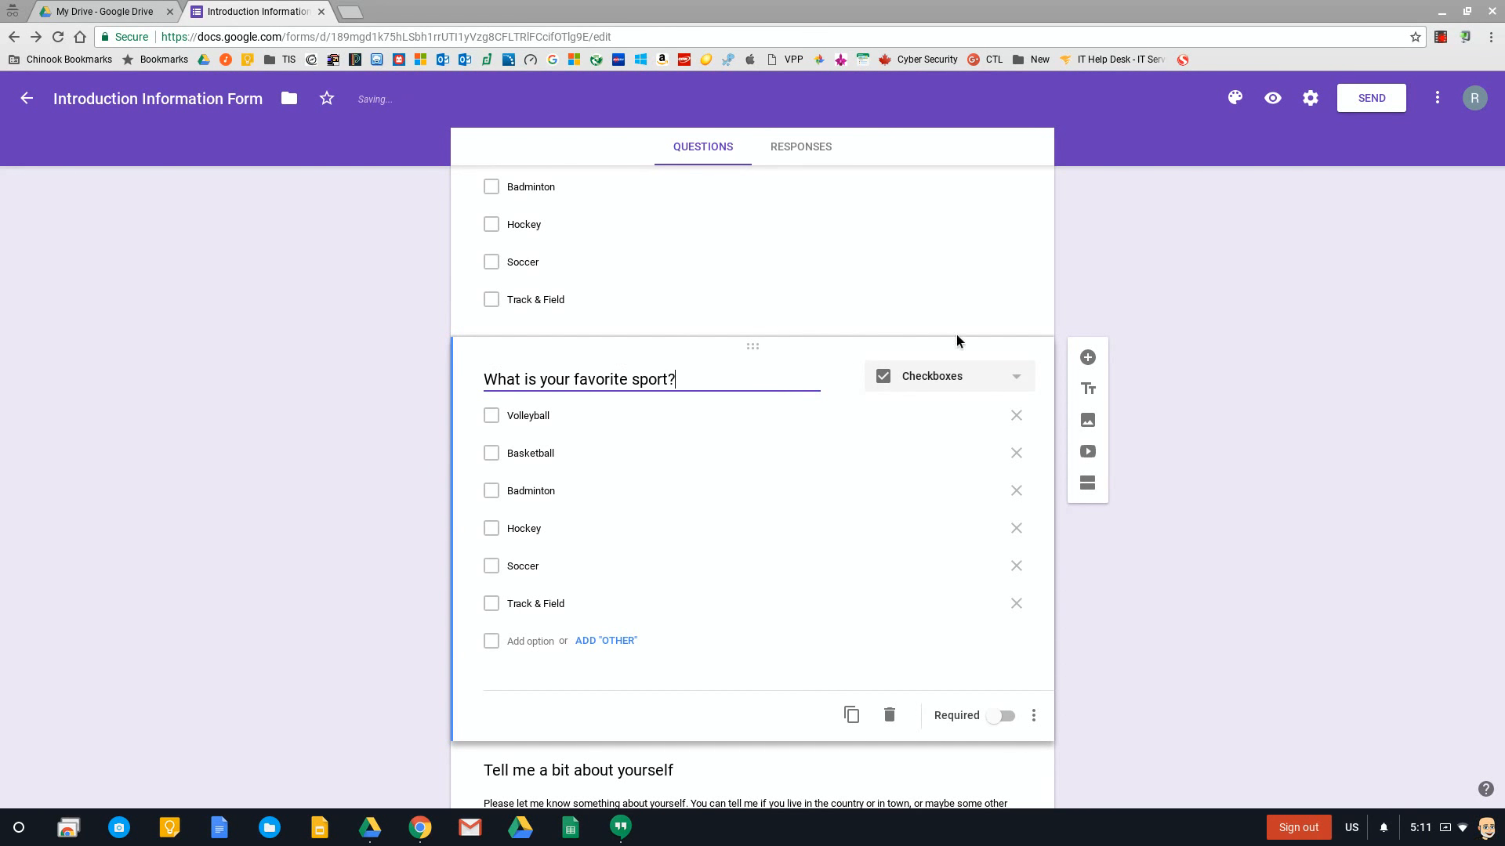
{"action": "left_click", "coordinate": [1003, 381]}
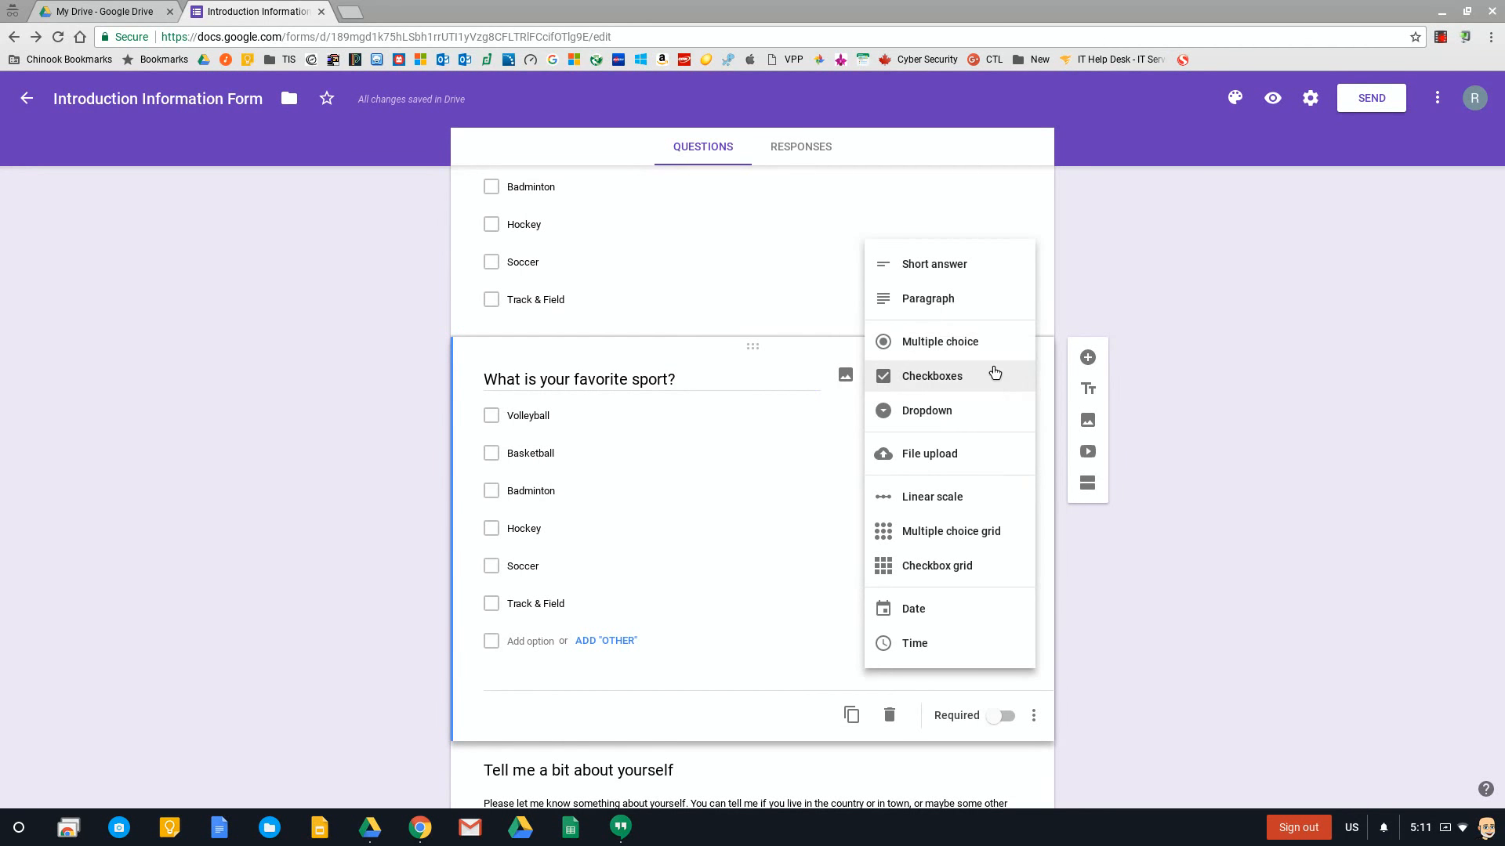
{"action": "left_click", "coordinate": [996, 341]}
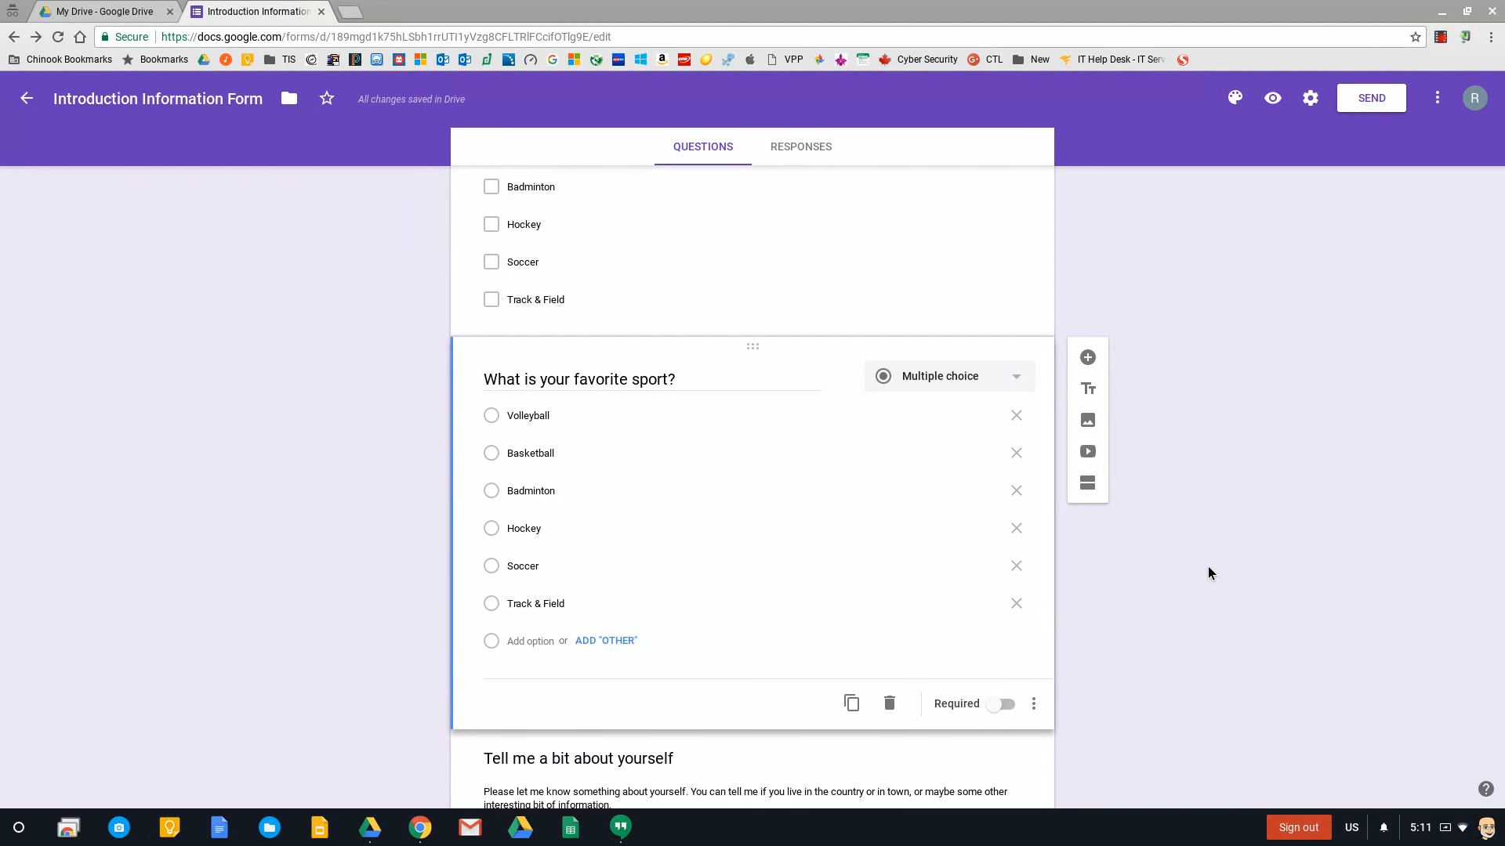
Step: Make both the "Name?" and the "What grade are you in?" questions required
{"action": "scroll", "coordinate": [1207, 567], "scroll_direction": "up", "scroll_amount": 3}
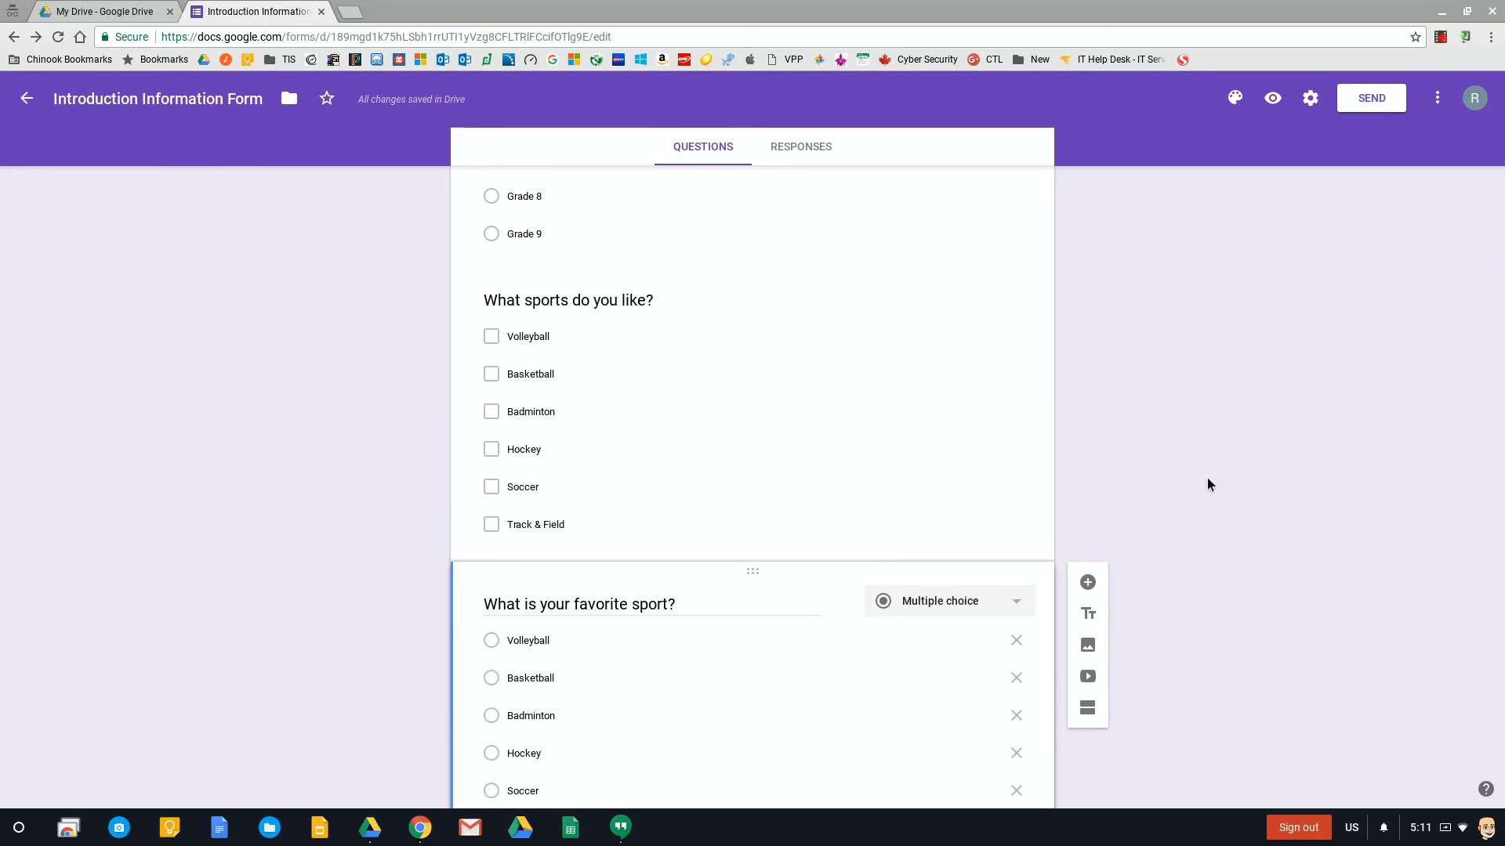
{"action": "scroll", "coordinate": [1207, 479], "scroll_direction": "down", "scroll_amount": 3}
{"action": "scroll", "coordinate": [1262, 602], "scroll_direction": "down", "scroll_amount": 2}
{"action": "scroll", "coordinate": [1261, 599], "scroll_direction": "up", "scroll_amount": 1}
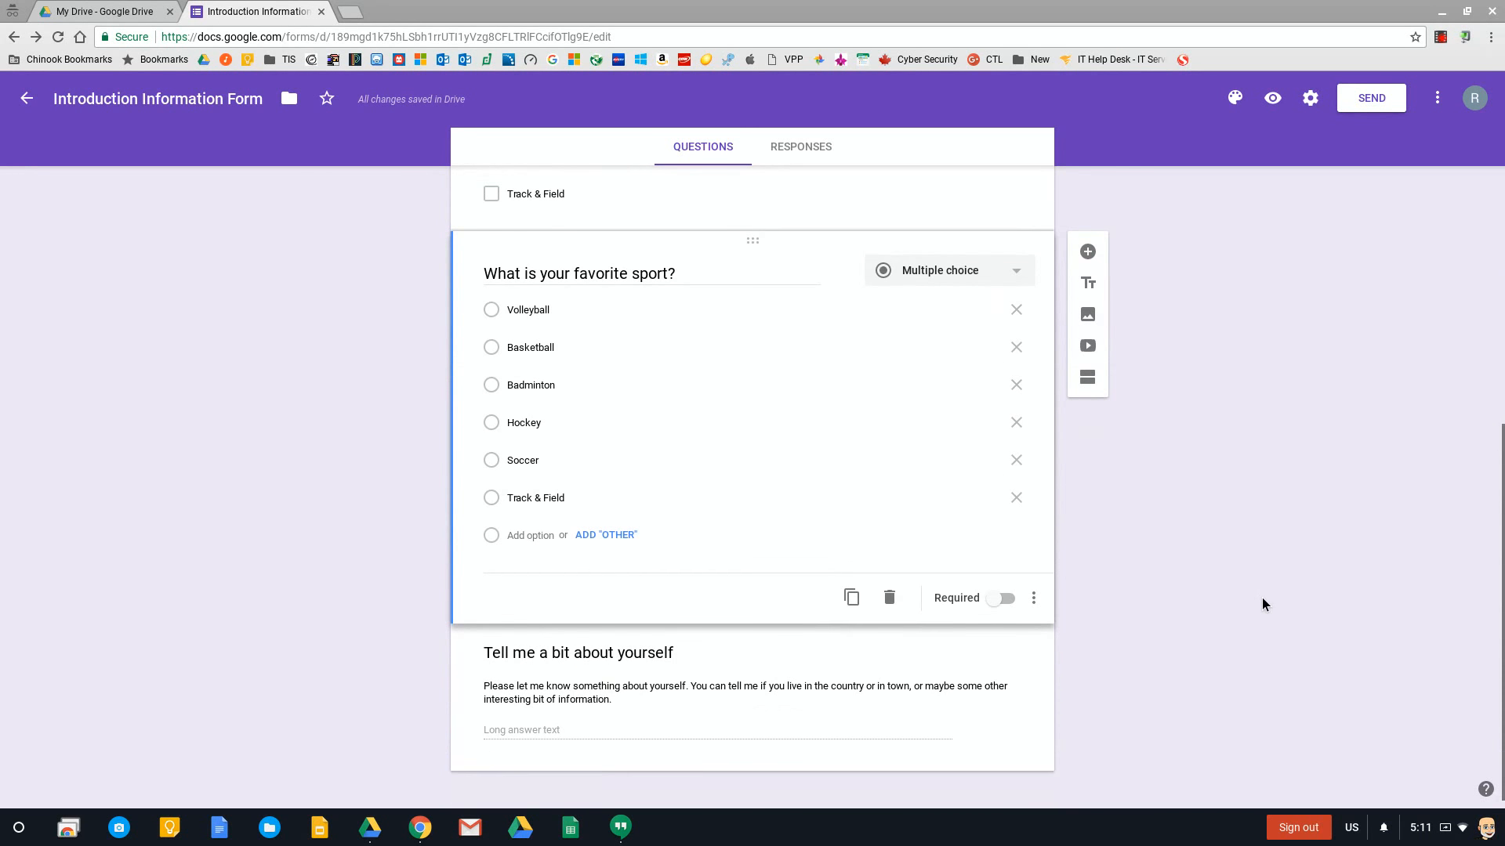
{"action": "scroll", "coordinate": [1252, 610], "scroll_direction": "up", "scroll_amount": 10}
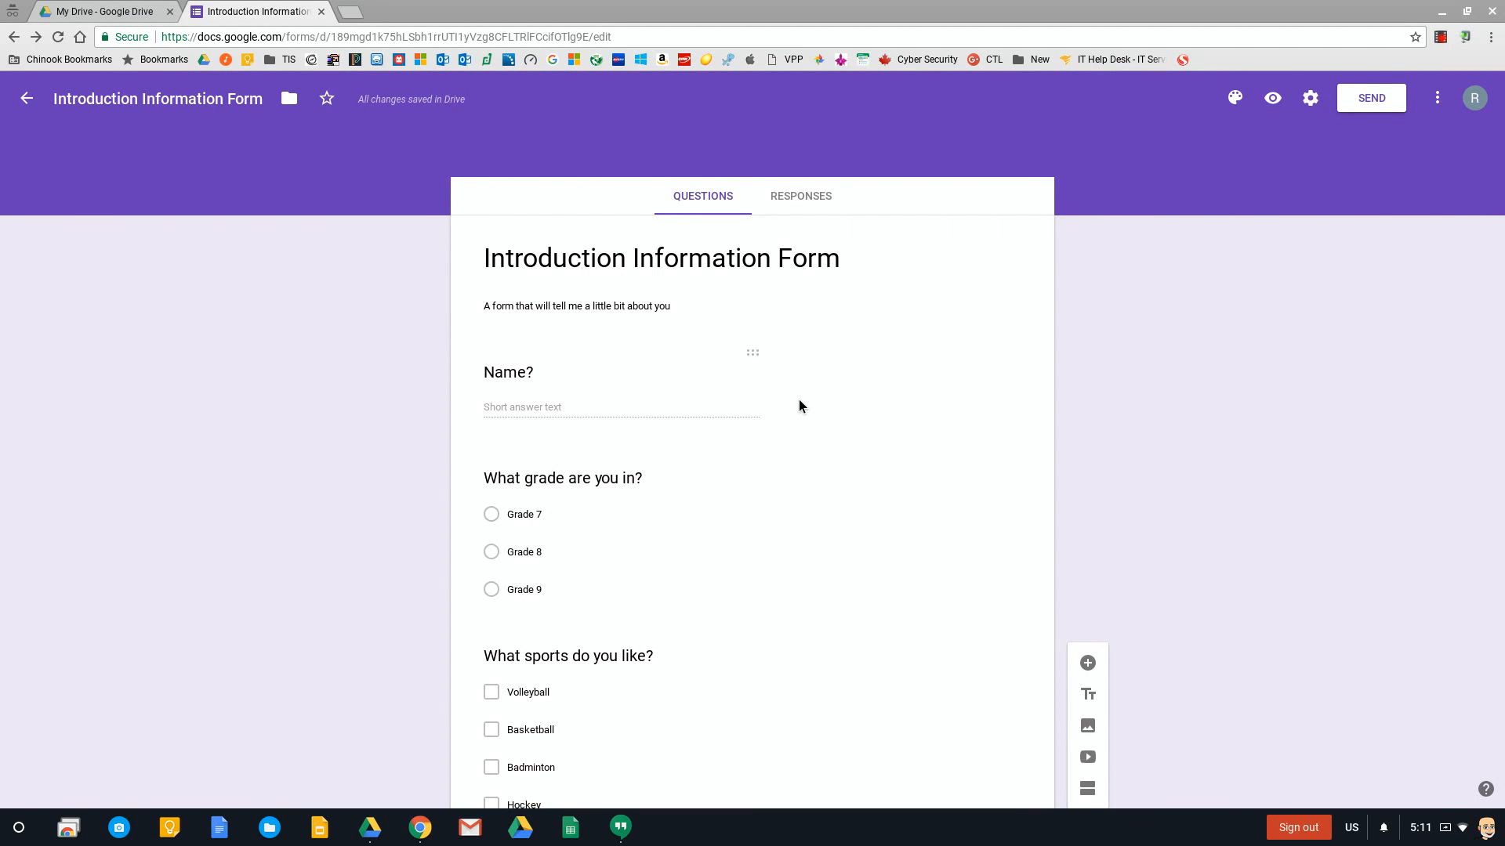
{"action": "left_click", "coordinate": [840, 398]}
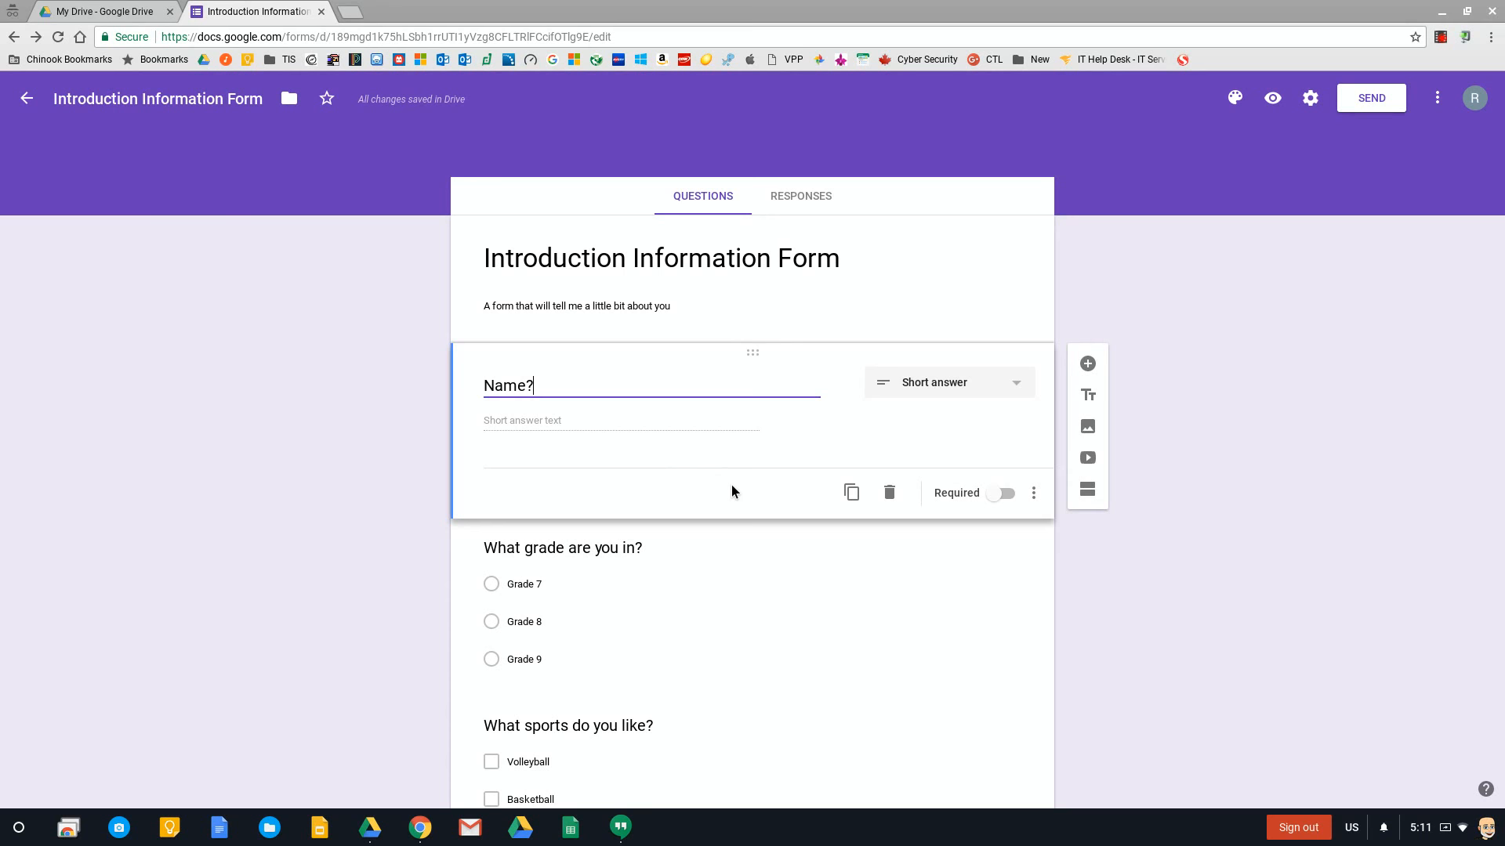
{"action": "left_click", "coordinate": [996, 497]}
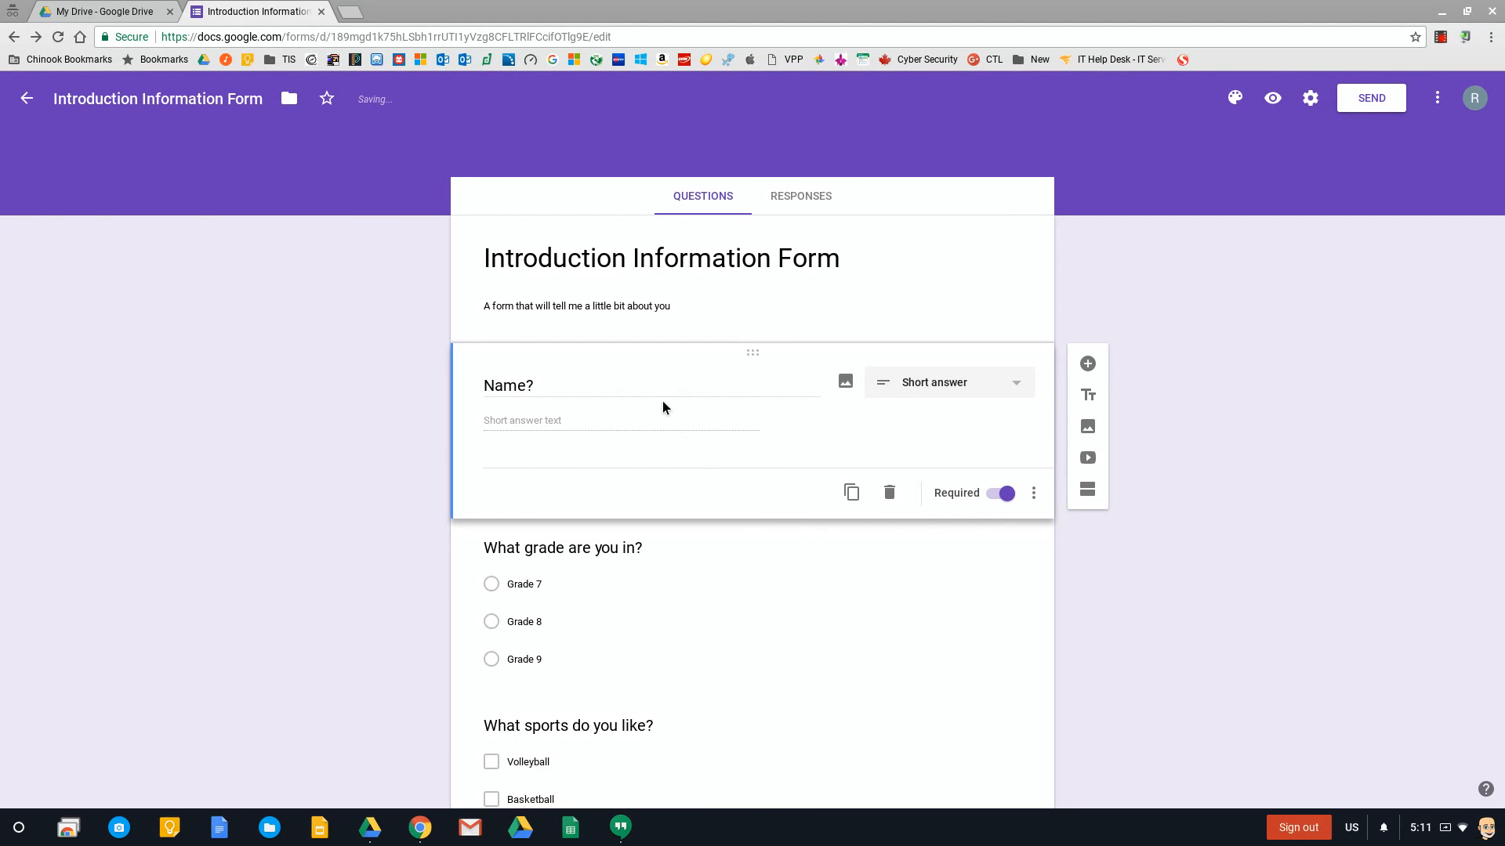
{"action": "left_click", "coordinate": [856, 576]}
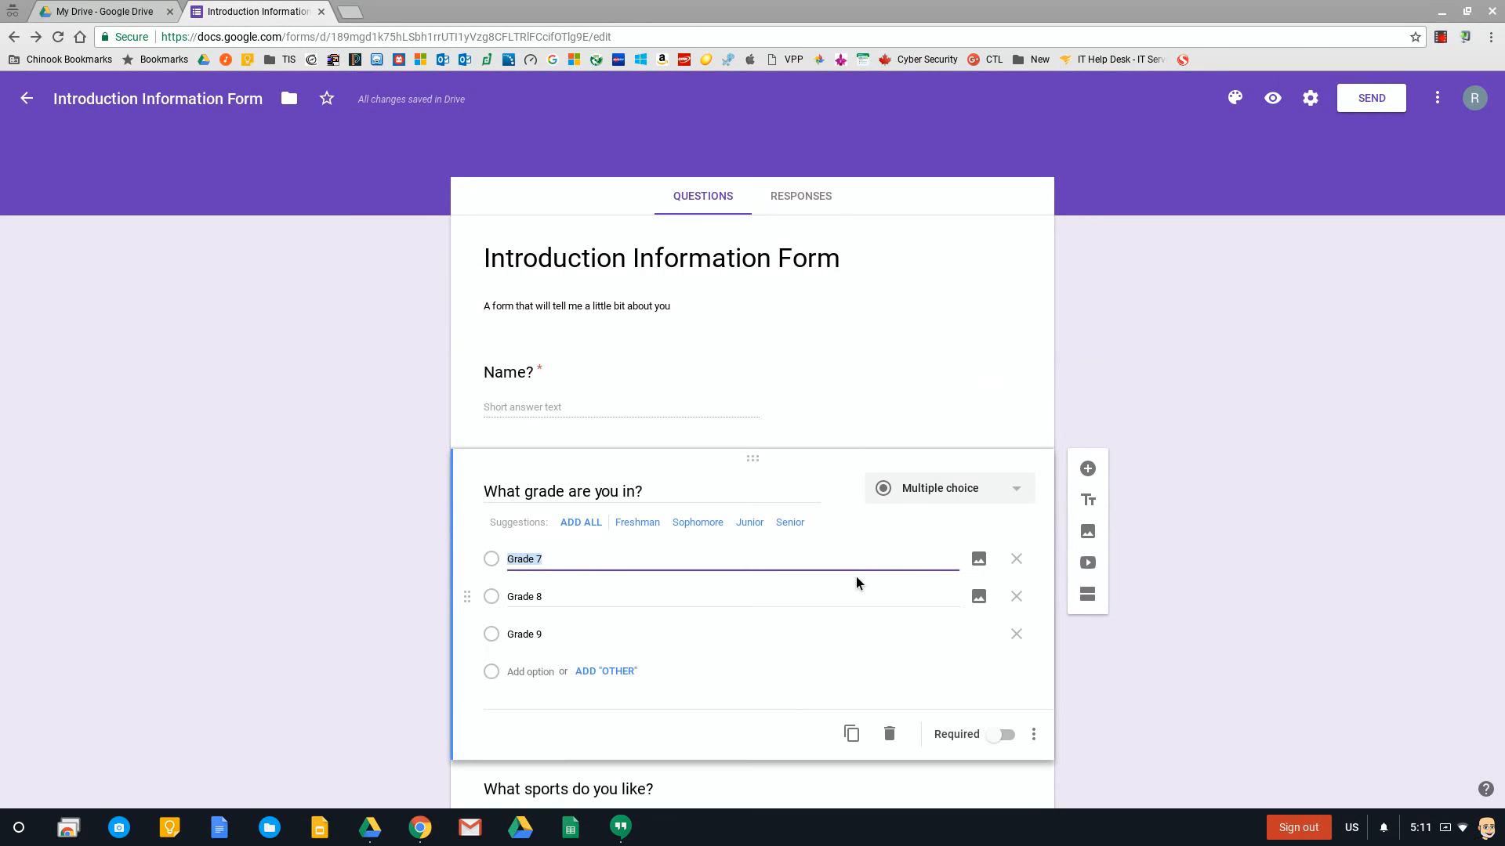
{"action": "left_click", "coordinate": [1000, 736]}
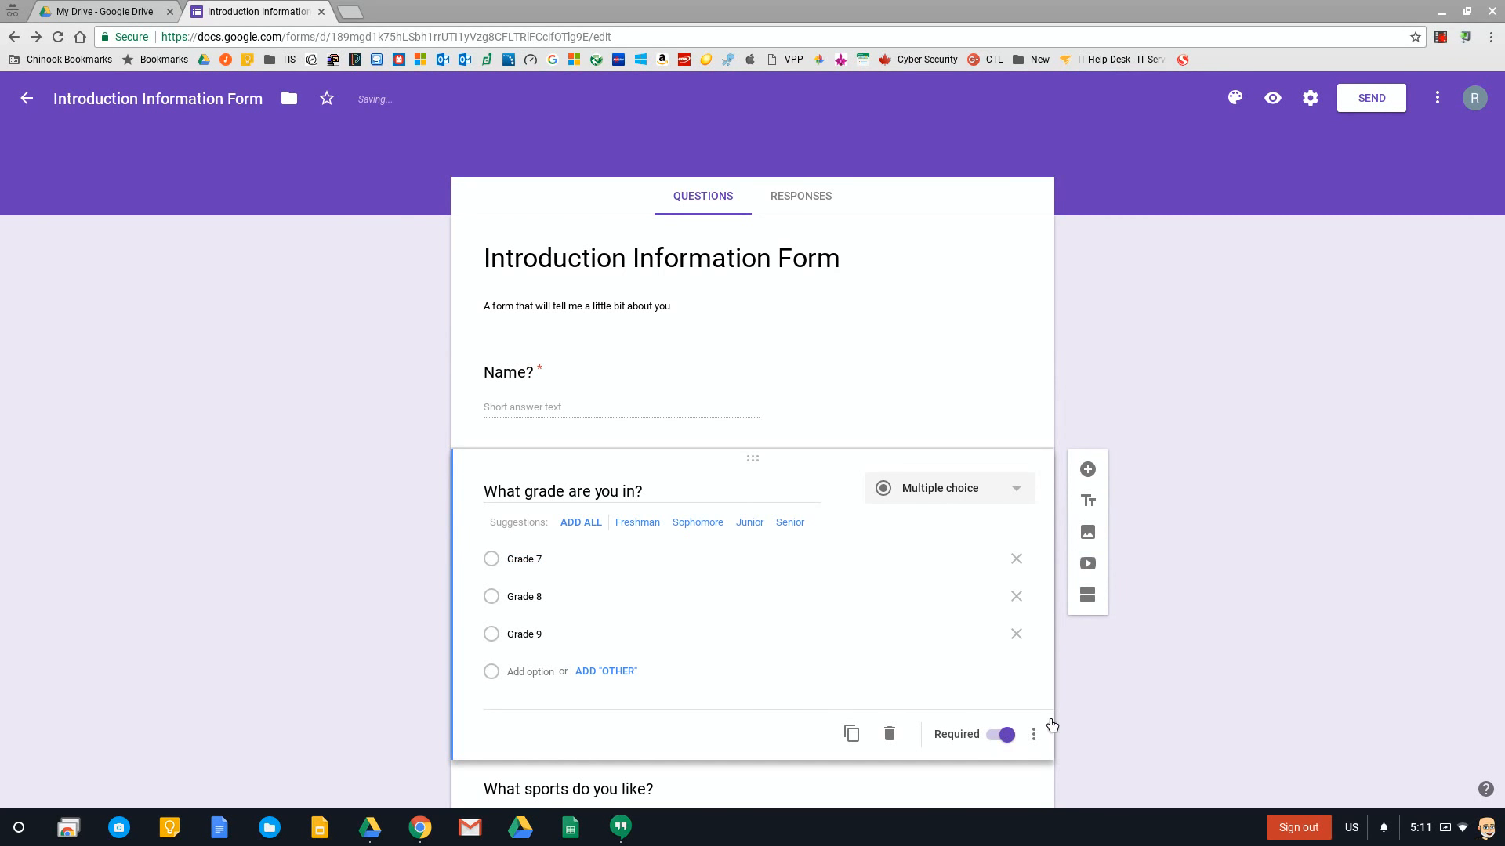
Step: Preview the form and fill in the respondent's name in the "Name?" question
{"action": "left_click", "coordinate": [1272, 99]}
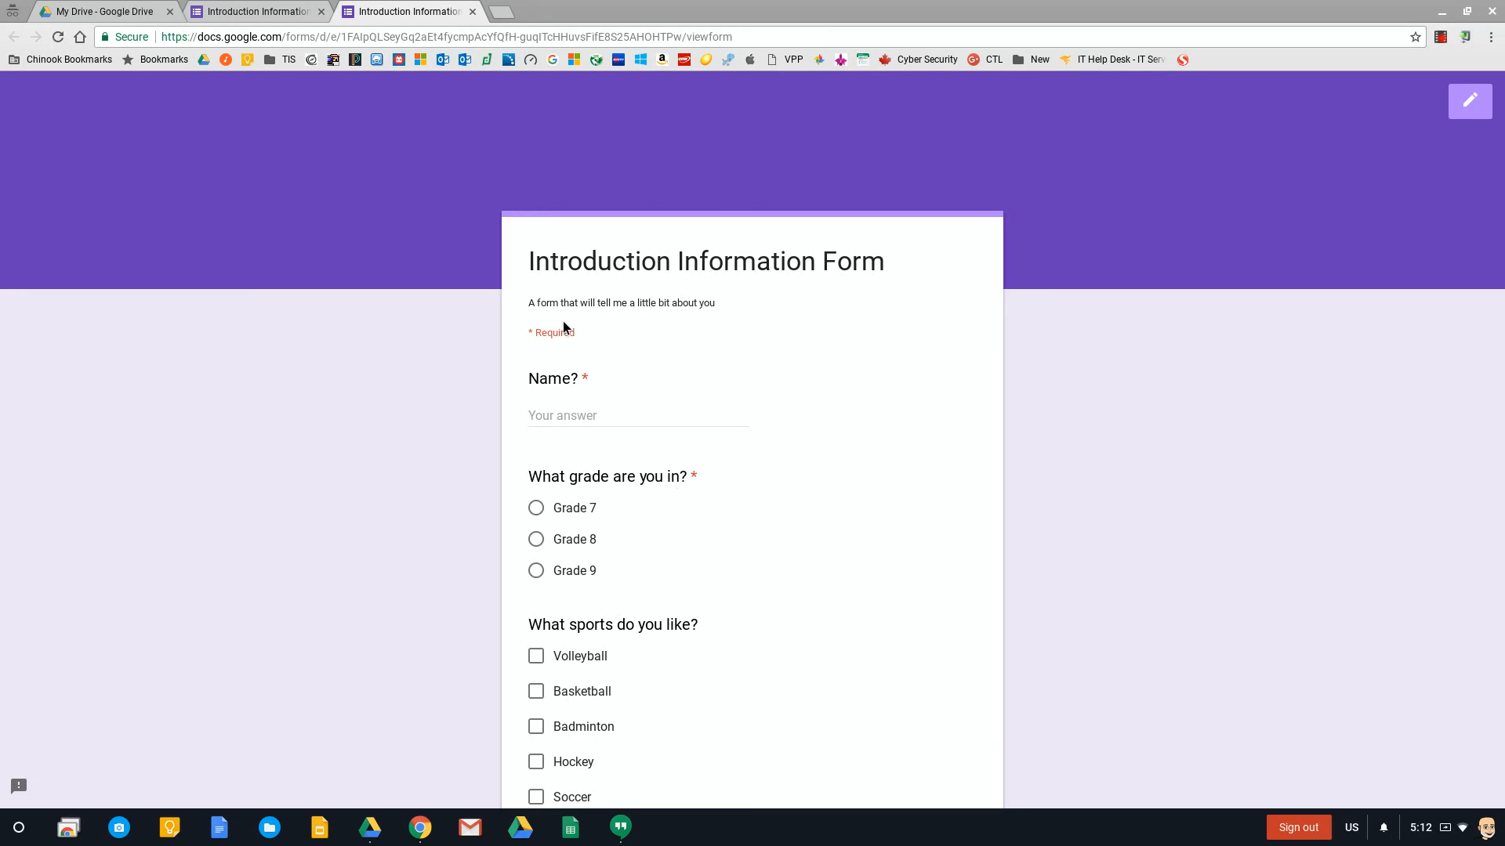
{"action": "left_click", "coordinate": [651, 412]}
{"action": "type", "text": "Mr. Geiger"}
Step: Answer Basketball, Hockey and Soccer as liked sports and Basketball as the favorite sport, leaving the grade question blank
{"action": "scroll", "coordinate": [650, 417], "scroll_direction": "down", "scroll_amount": 3}
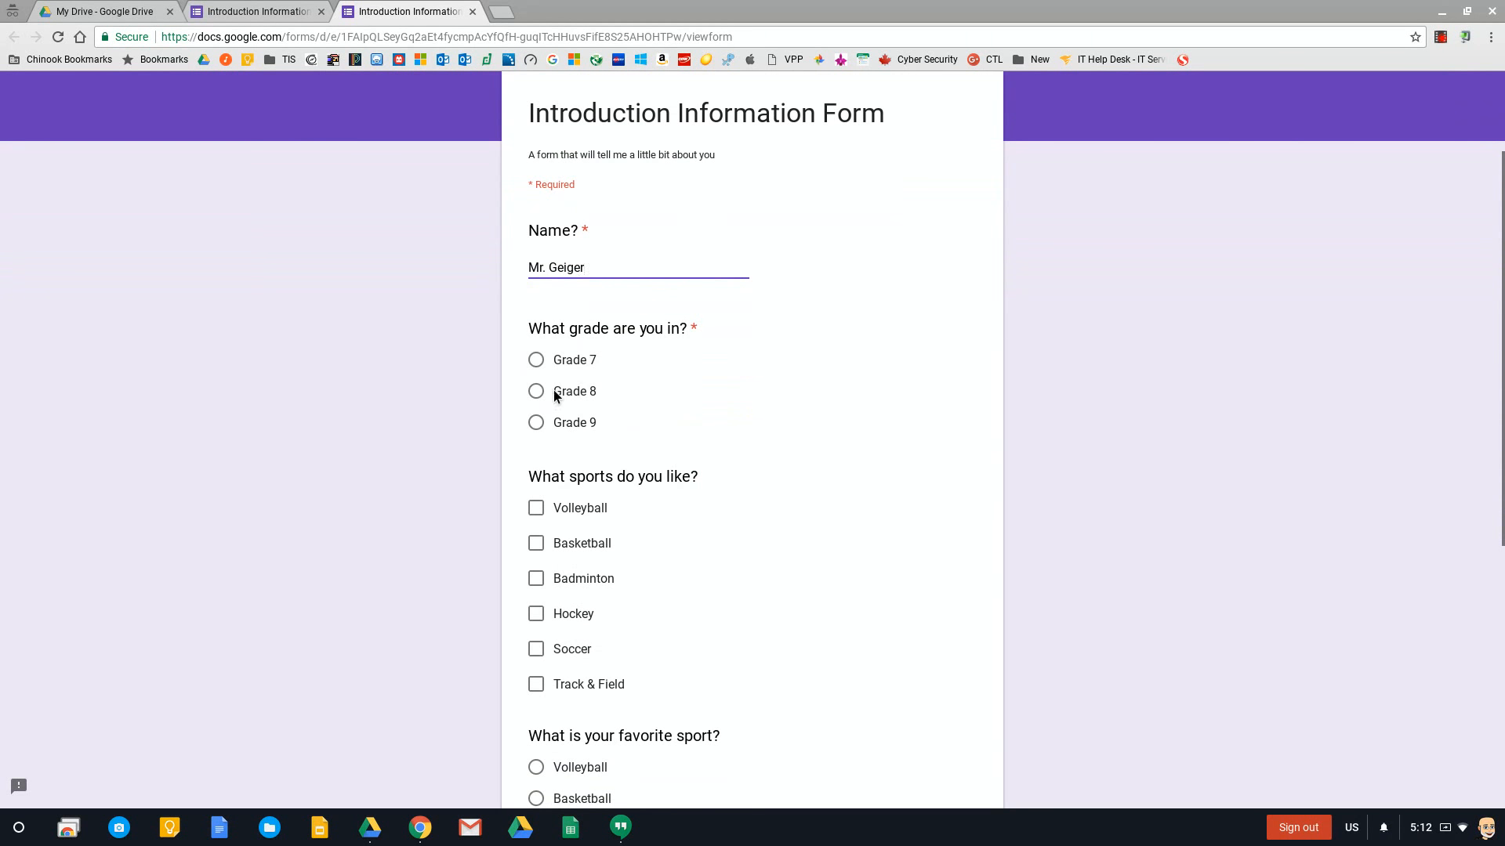
{"action": "left_click", "coordinate": [541, 480]}
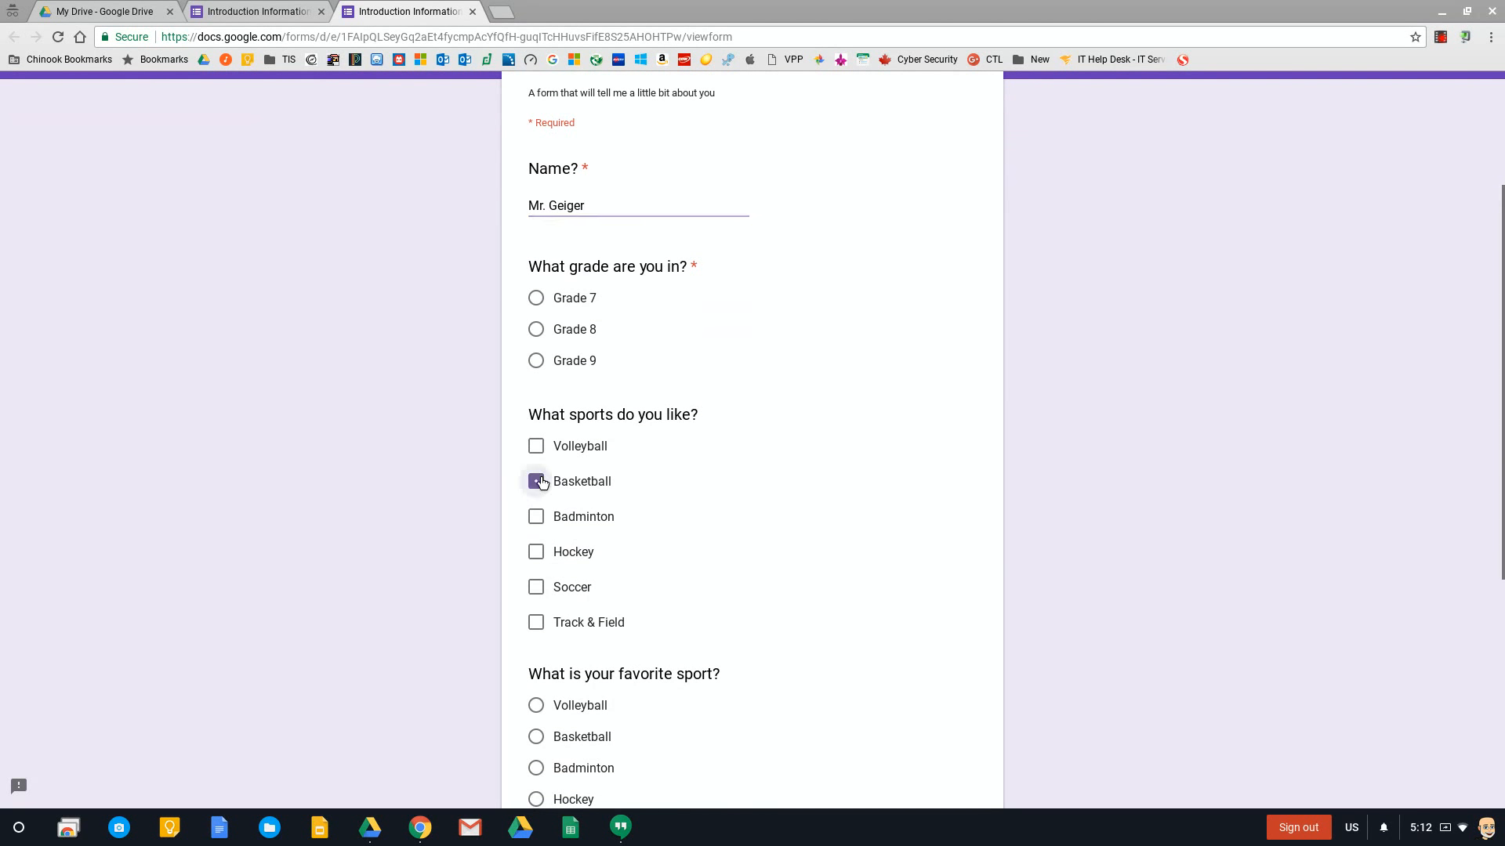
{"action": "left_click", "coordinate": [537, 553]}
{"action": "left_click", "coordinate": [537, 591]}
{"action": "scroll", "coordinate": [684, 464], "scroll_direction": "down", "scroll_amount": 3}
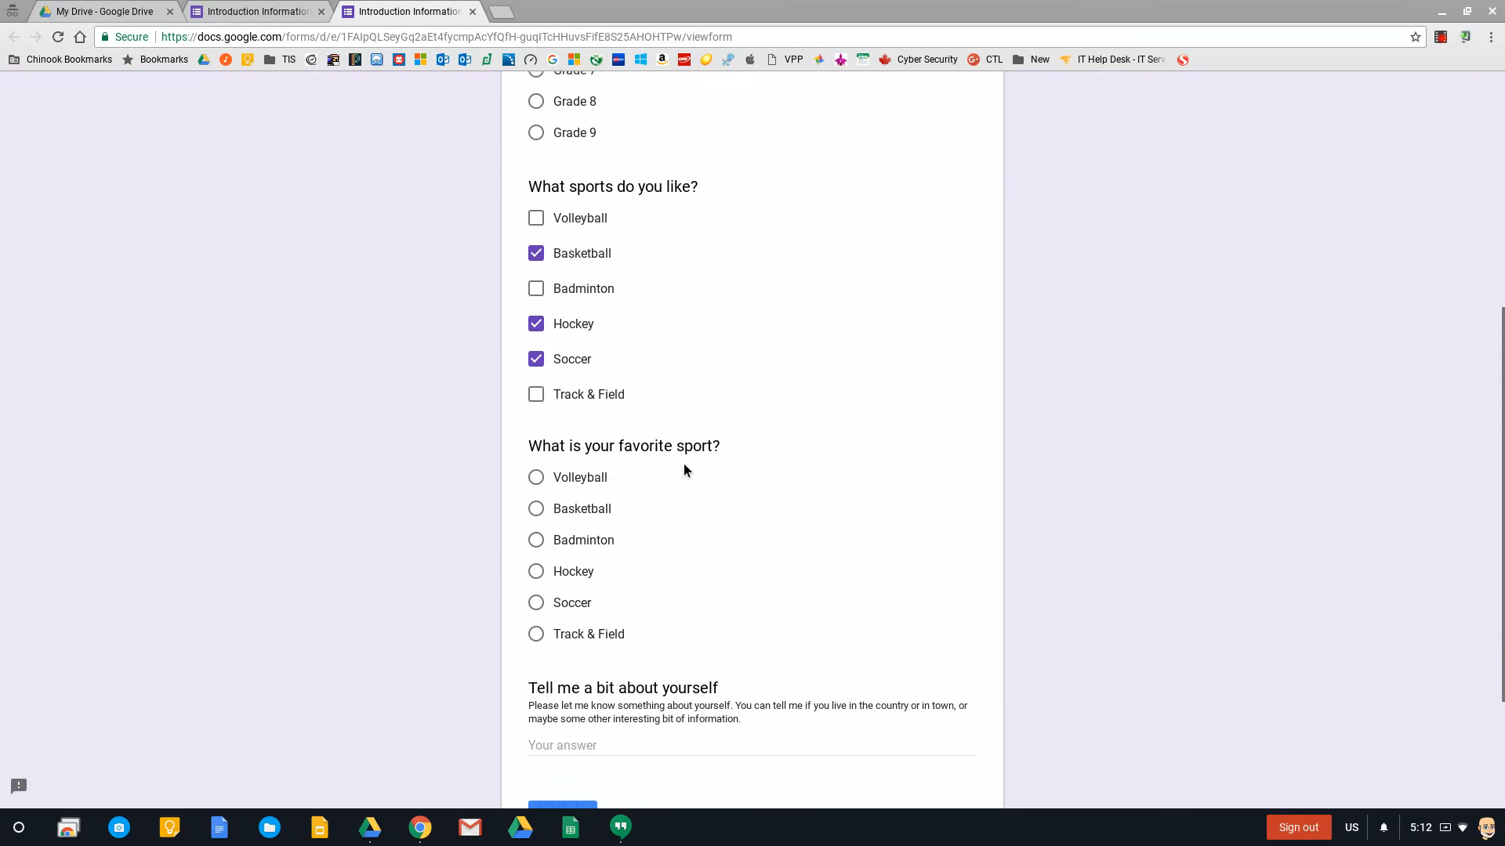
{"action": "left_click", "coordinate": [537, 511]}
Step: Answer "I'm a TIS manager." in the paragraph question and try to submit the form without a grade
{"action": "scroll", "coordinate": [774, 494], "scroll_direction": "down", "scroll_amount": 2}
{"action": "left_click", "coordinate": [634, 588]}
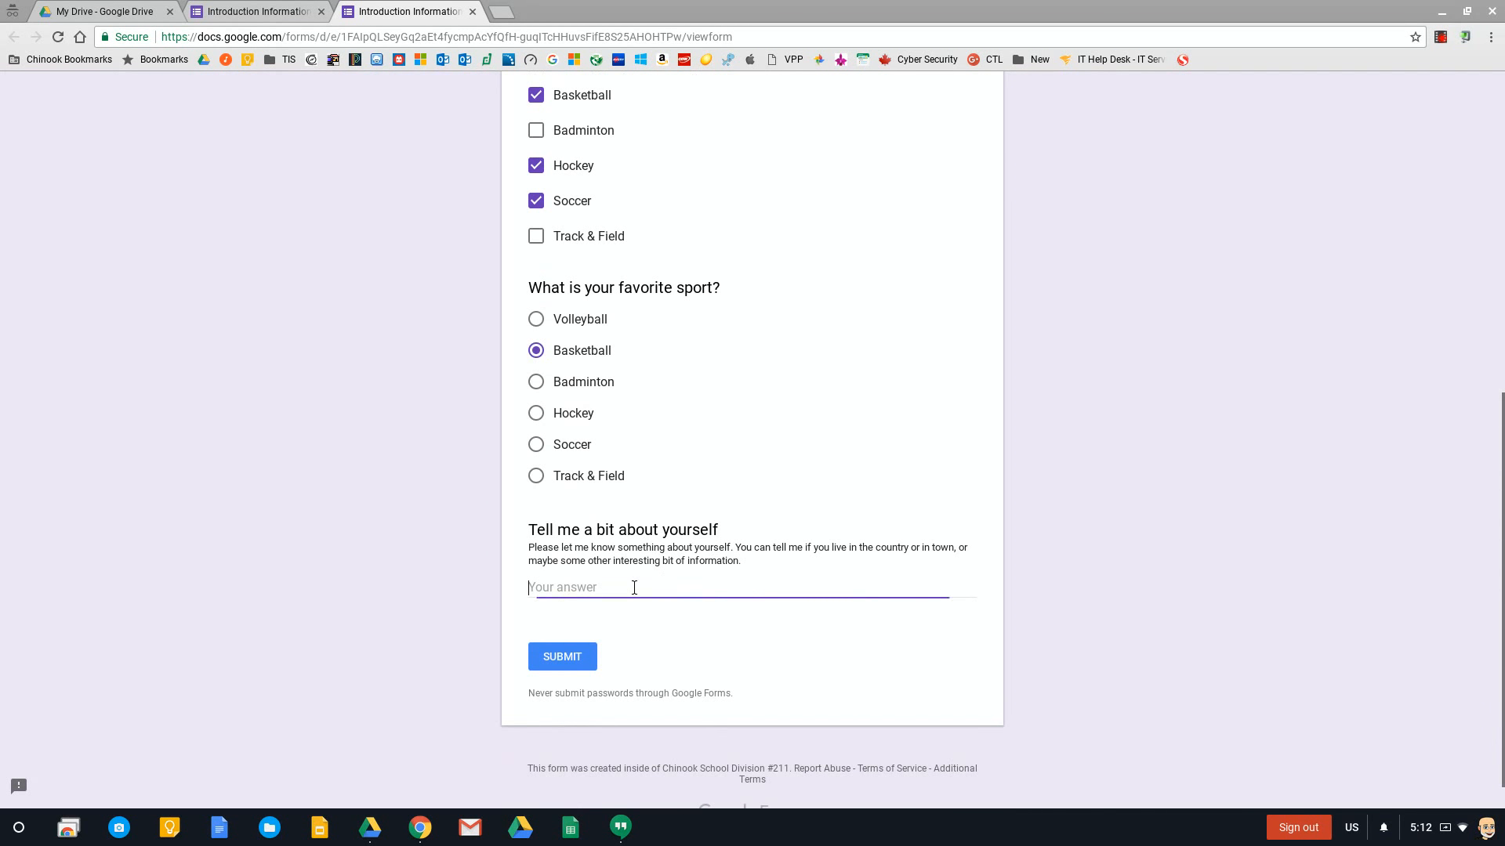
{"action": "type", "text": "I'm a TIS manager."}
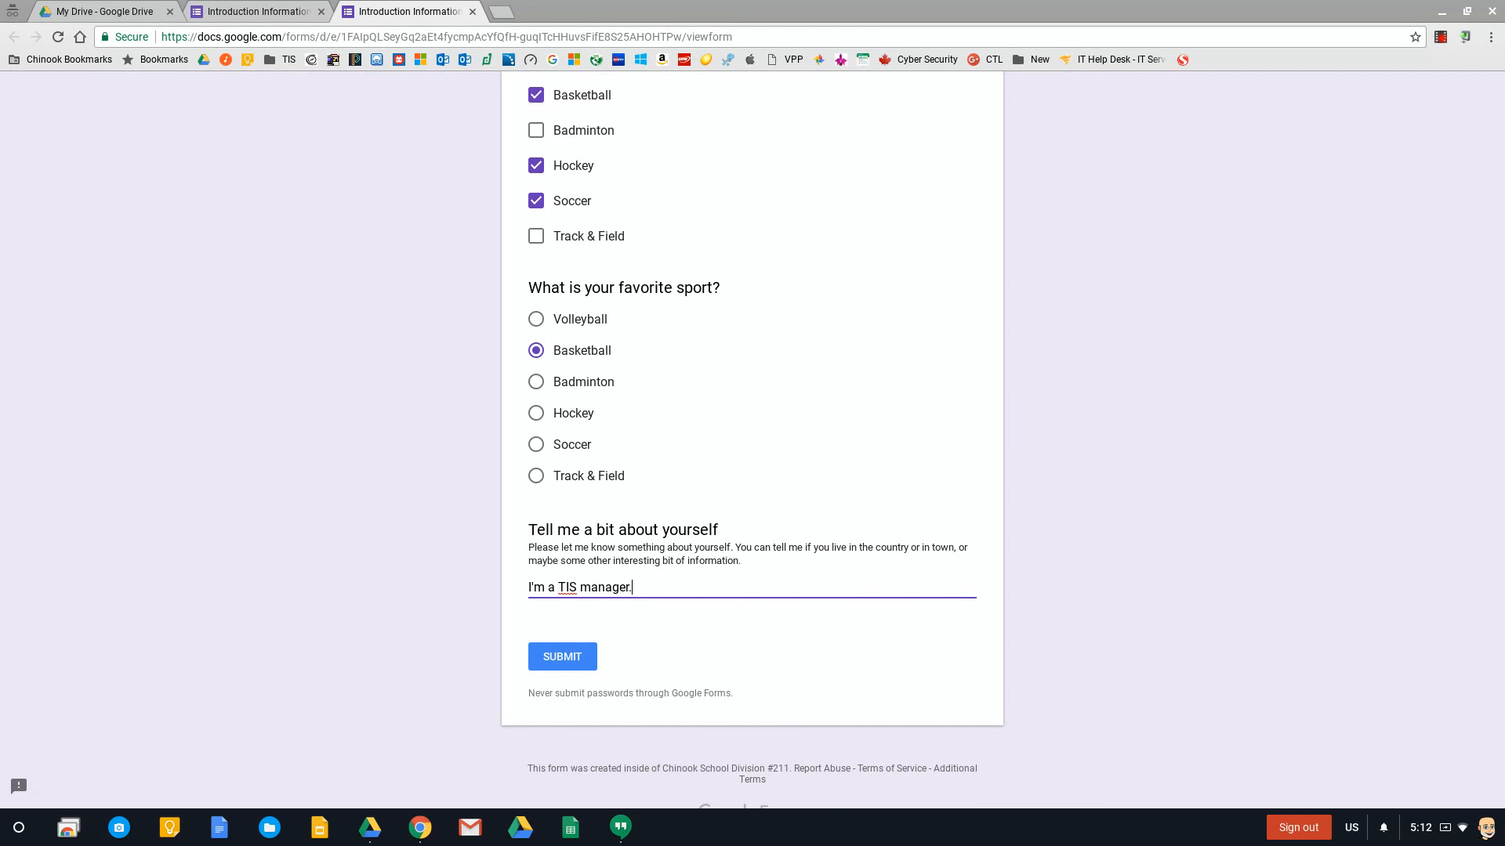
{"action": "left_click", "coordinate": [548, 665]}
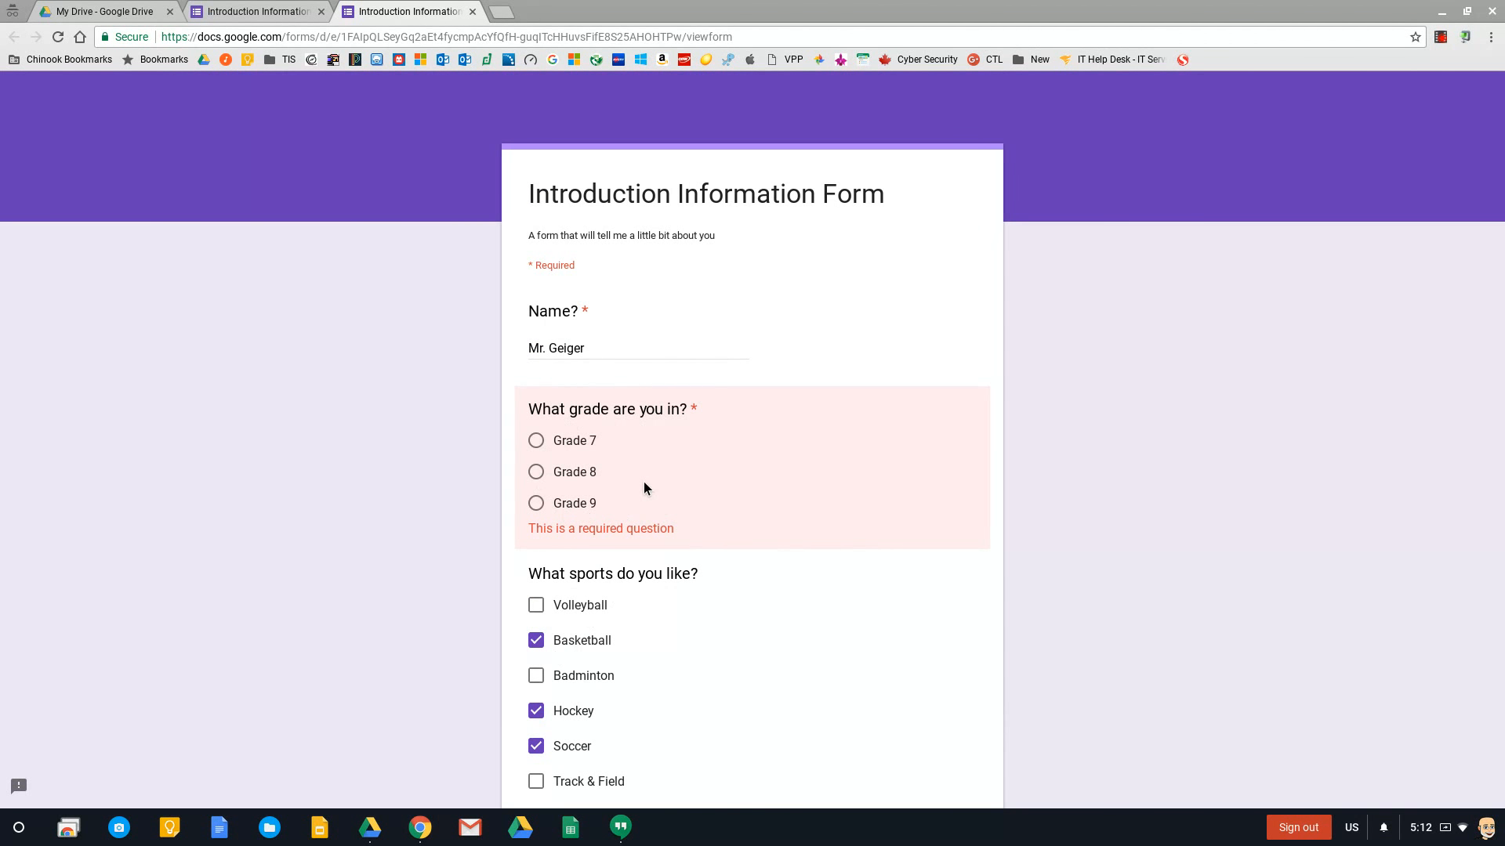
Step: Answer the grade question with Grade 9, submit the response, and close the preview to return to the editor
{"action": "left_click", "coordinate": [536, 504]}
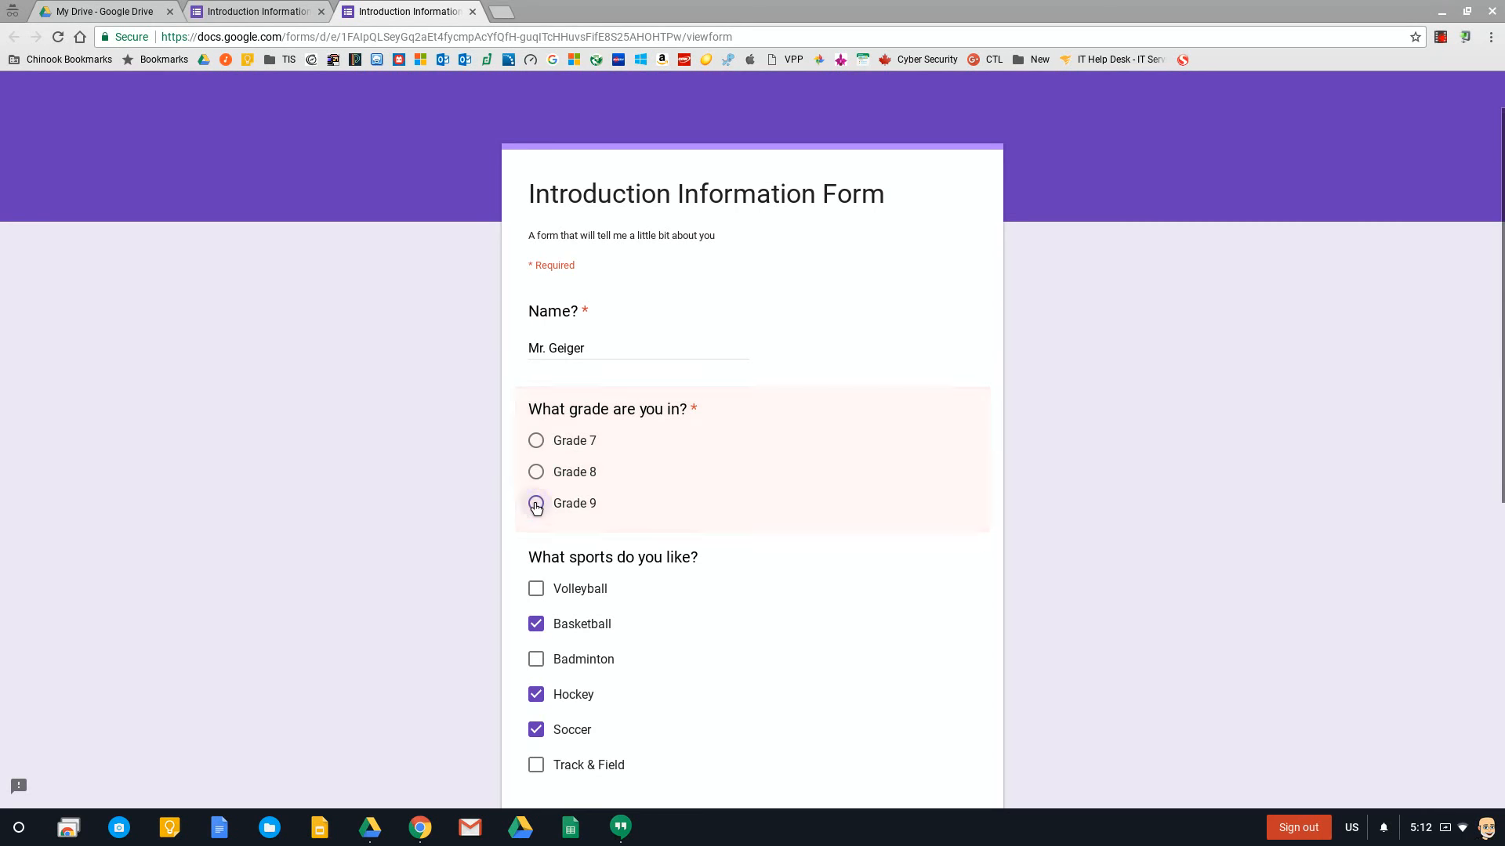
{"action": "scroll", "coordinate": [659, 517], "scroll_direction": "down", "scroll_amount": 7}
{"action": "left_click", "coordinate": [576, 618]}
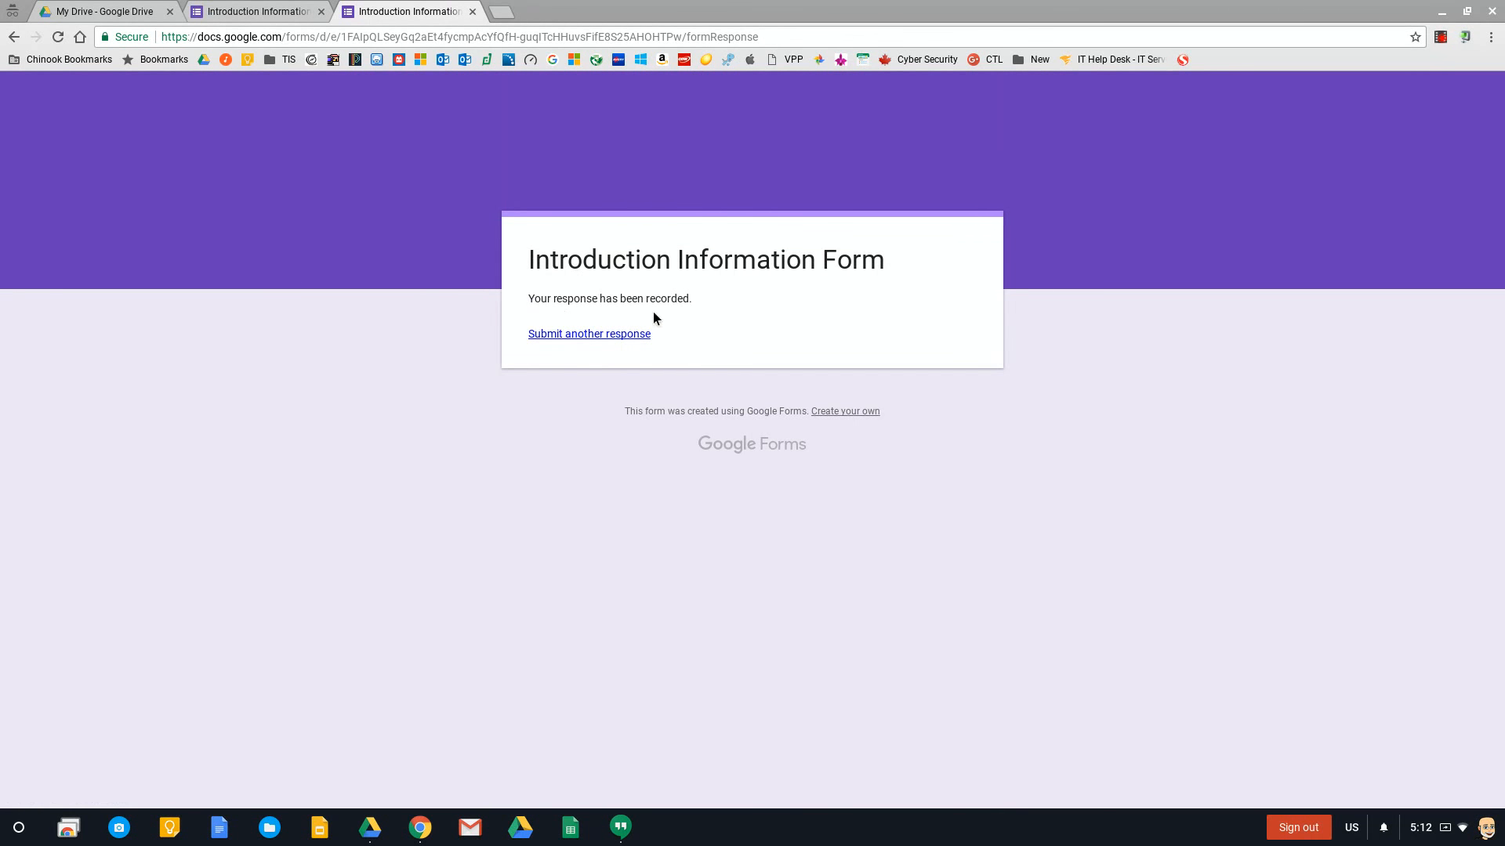
{"action": "left_click", "coordinate": [472, 11]}
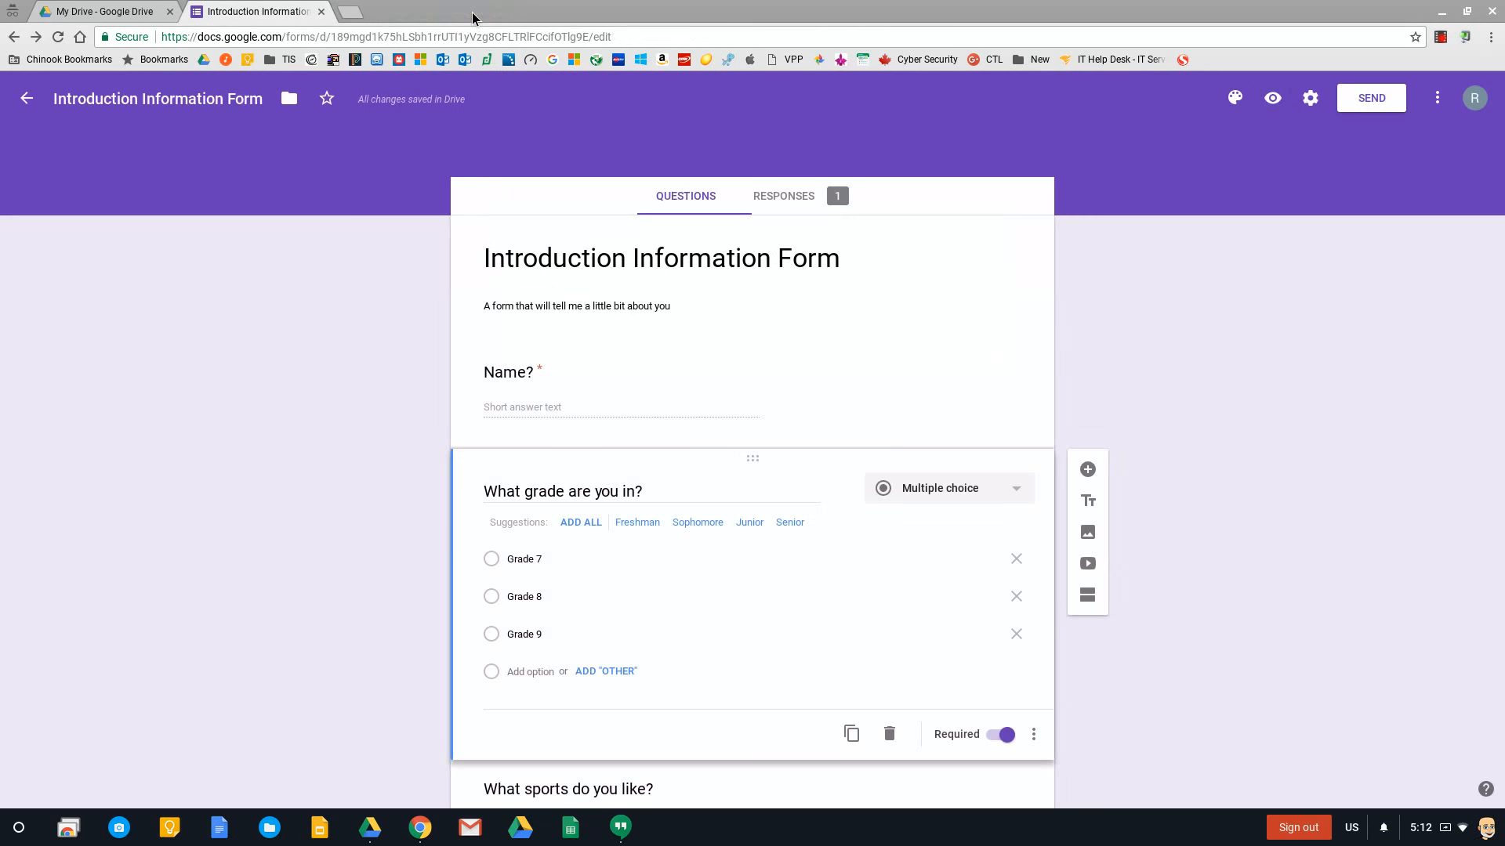
Step: Review the summary of the form's responses for every question, and return to the questions
{"action": "left_click", "coordinate": [807, 203]}
{"action": "scroll", "coordinate": [870, 376], "scroll_direction": "down", "scroll_amount": 3}
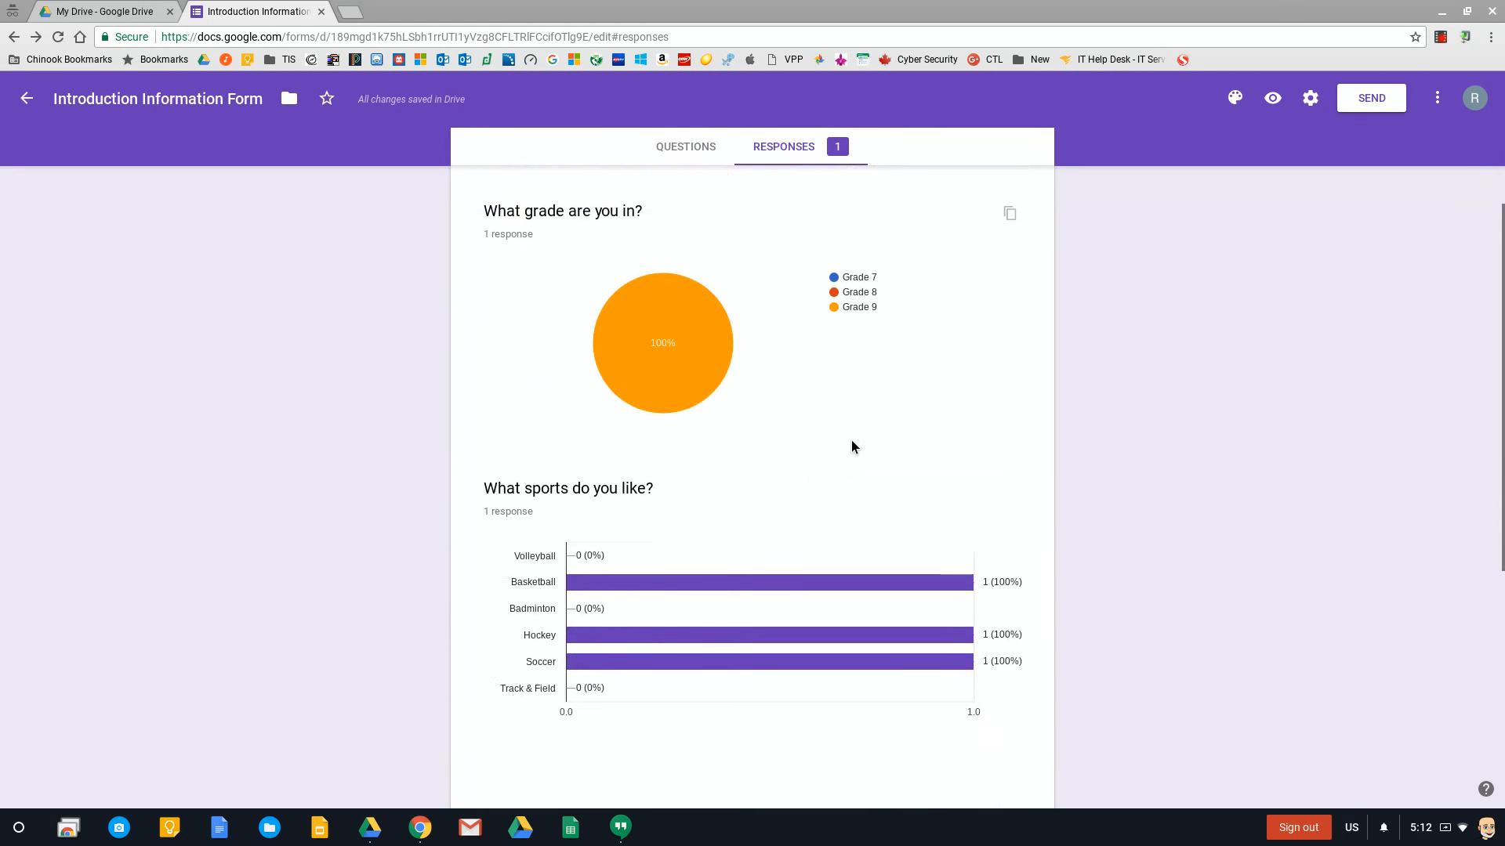
{"action": "scroll", "coordinate": [852, 444], "scroll_direction": "down", "scroll_amount": 6}
{"action": "scroll", "coordinate": [849, 453], "scroll_direction": "up", "scroll_amount": 10}
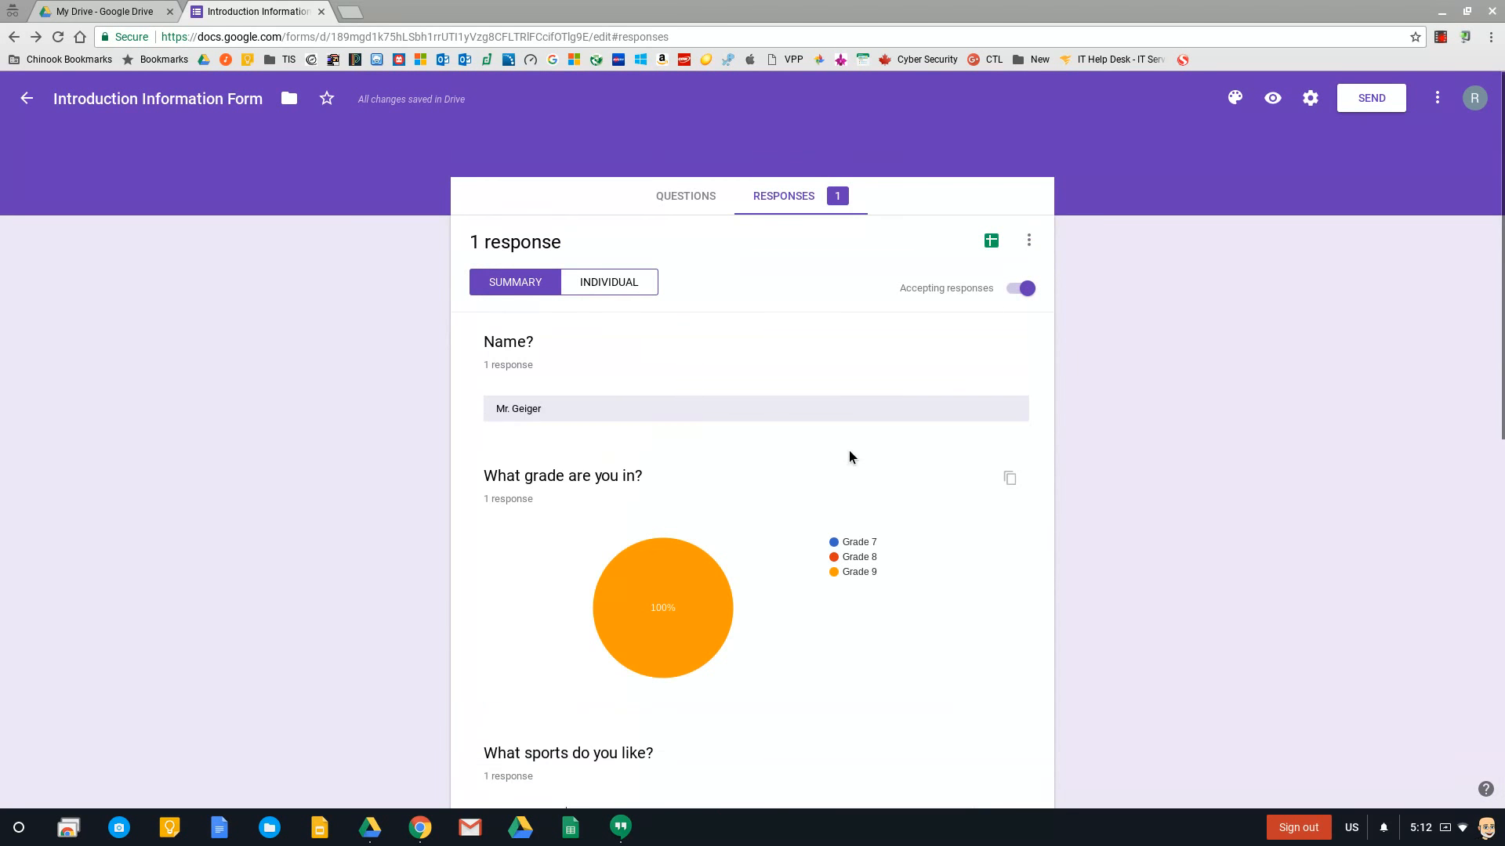
{"action": "left_click", "coordinate": [686, 200]}
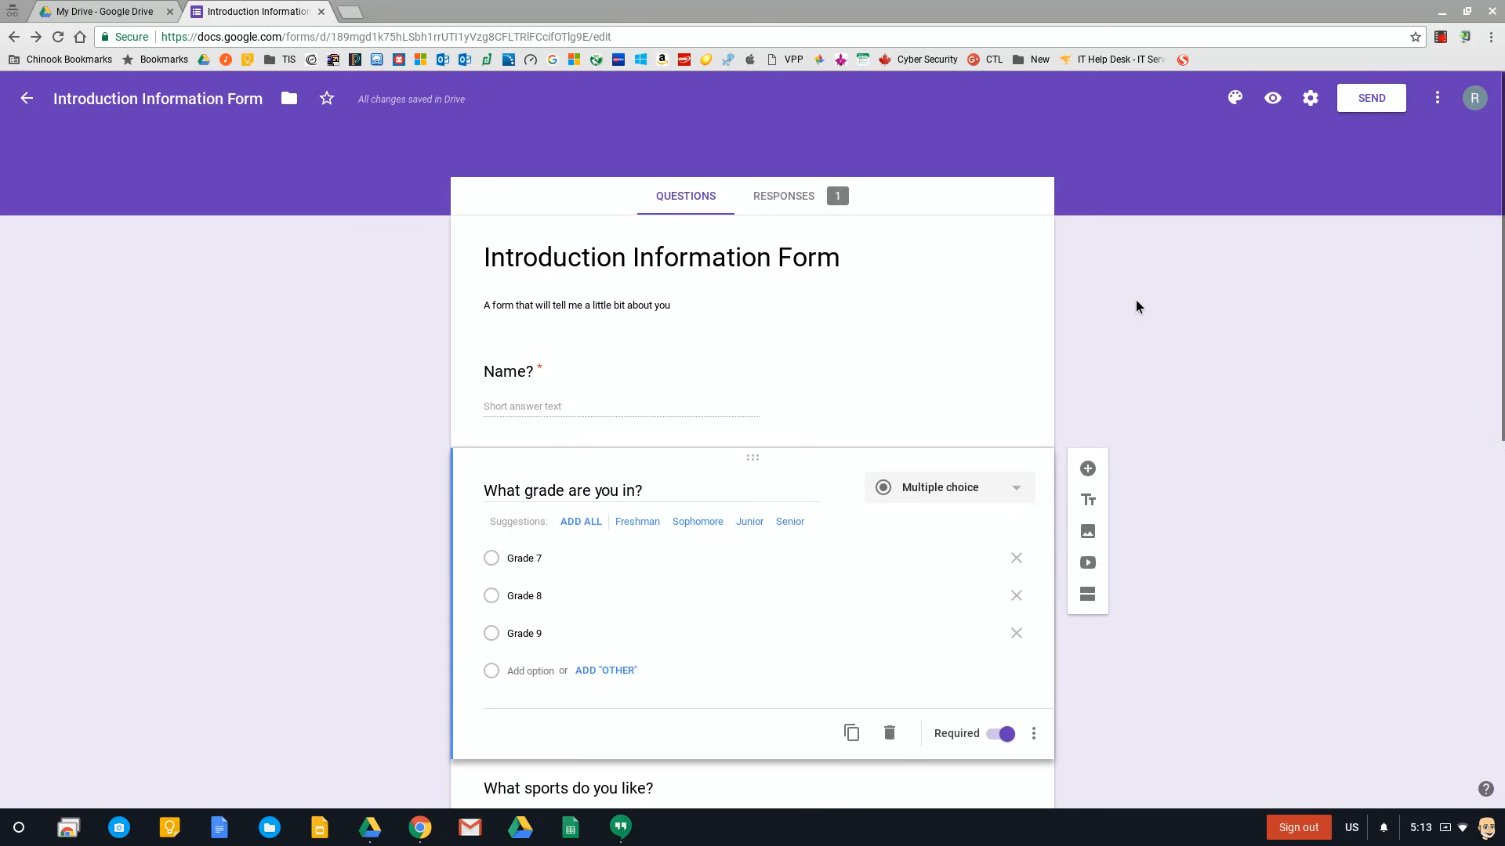
{"action": "scroll", "coordinate": [1136, 300], "scroll_direction": "down", "scroll_amount": 2}
{"action": "scroll", "coordinate": [1137, 302], "scroll_direction": "down", "scroll_amount": 6}
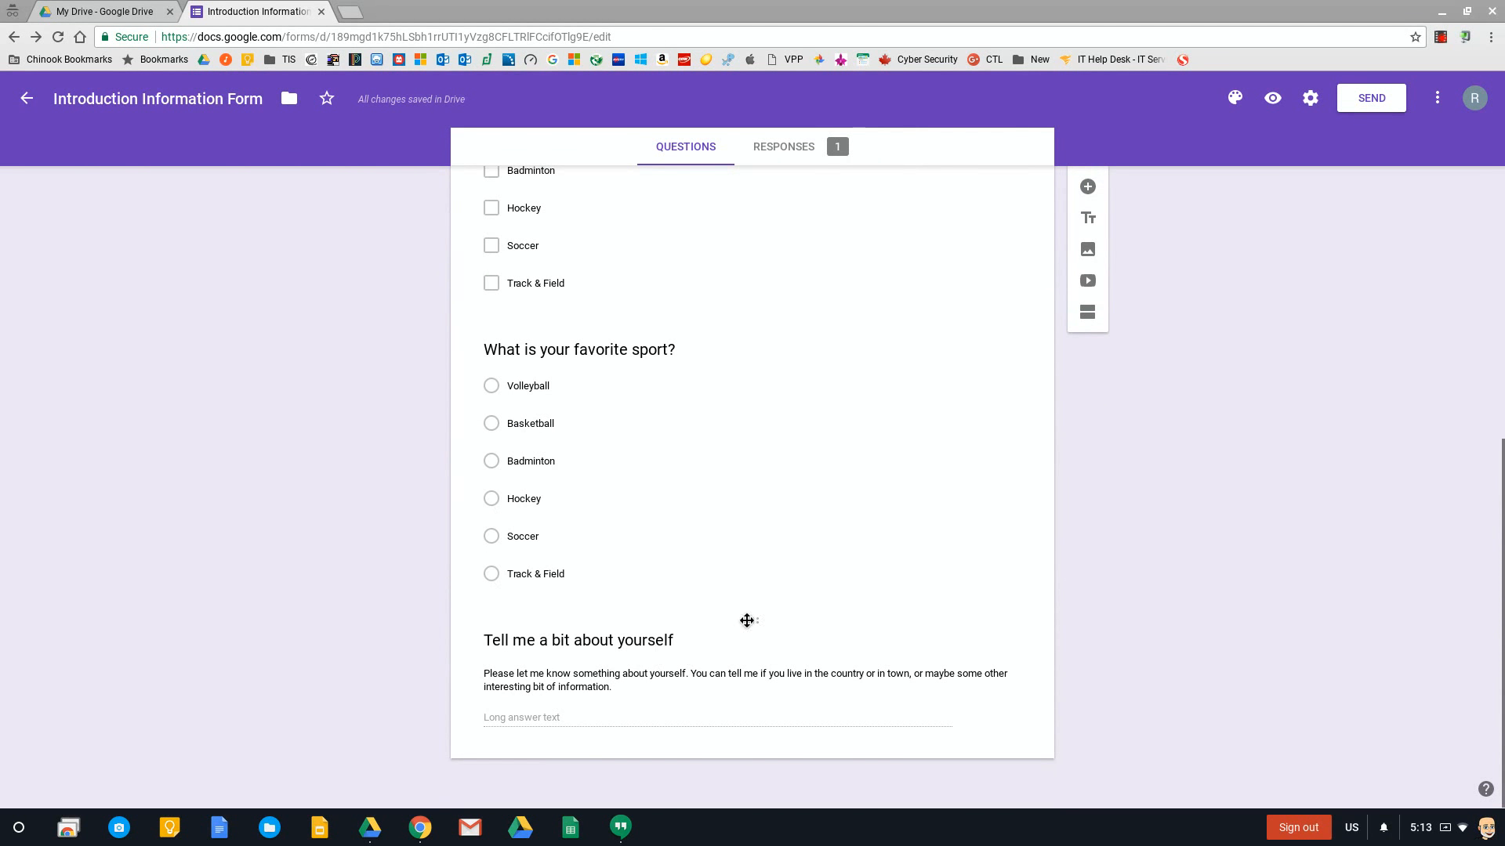
{"action": "scroll", "coordinate": [779, 487], "scroll_direction": "up", "scroll_amount": 2}
{"action": "scroll", "coordinate": [779, 487], "scroll_direction": "up", "scroll_amount": 7}
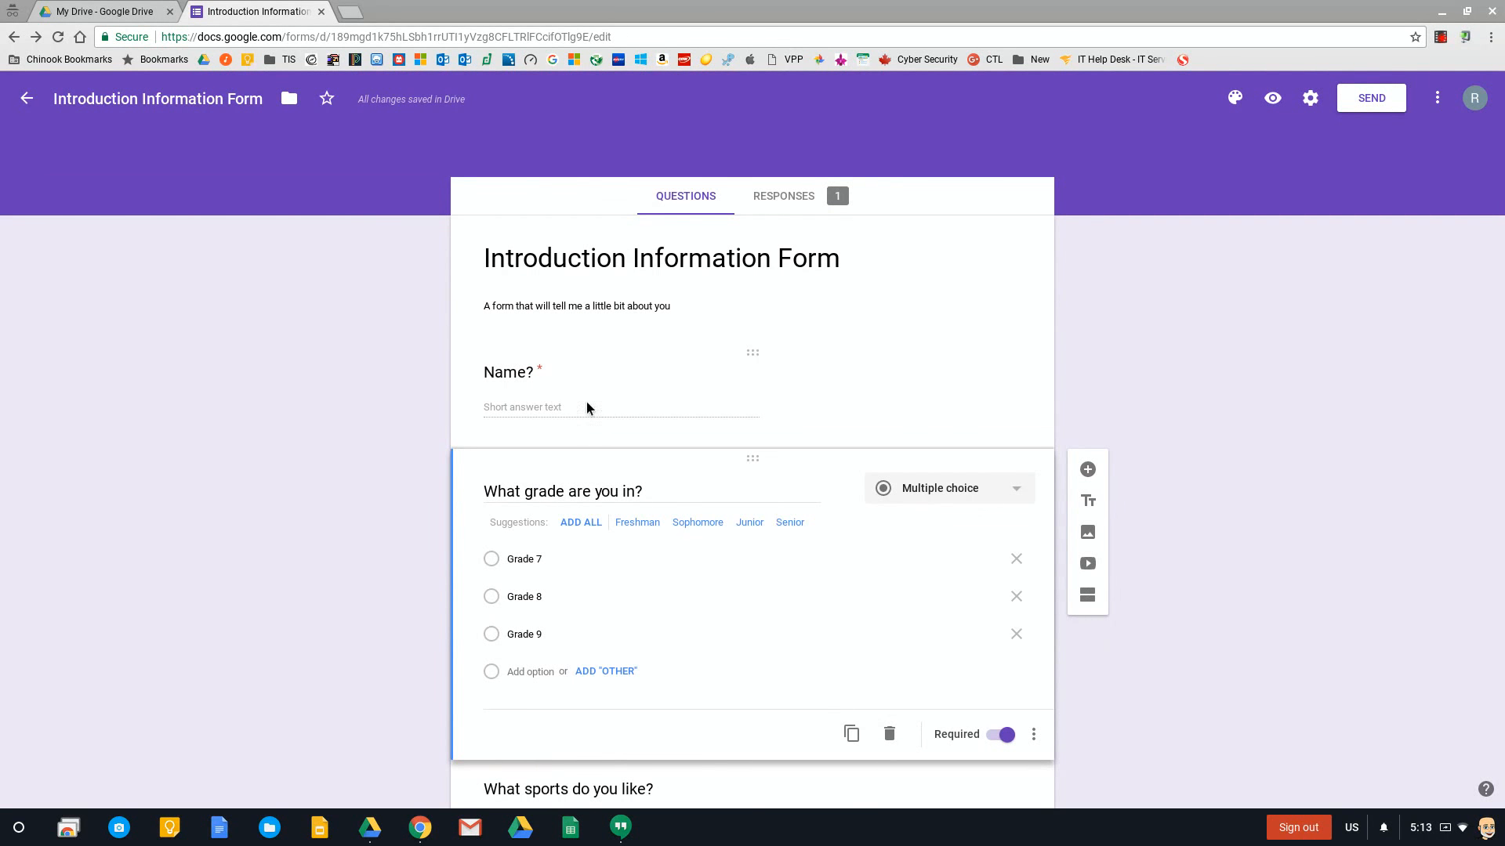
Step: Move the "Tell me a bit about yourself" question up between the Name and grade questions and review the new question order
{"action": "scroll", "coordinate": [616, 429], "scroll_direction": "down", "scroll_amount": 7}
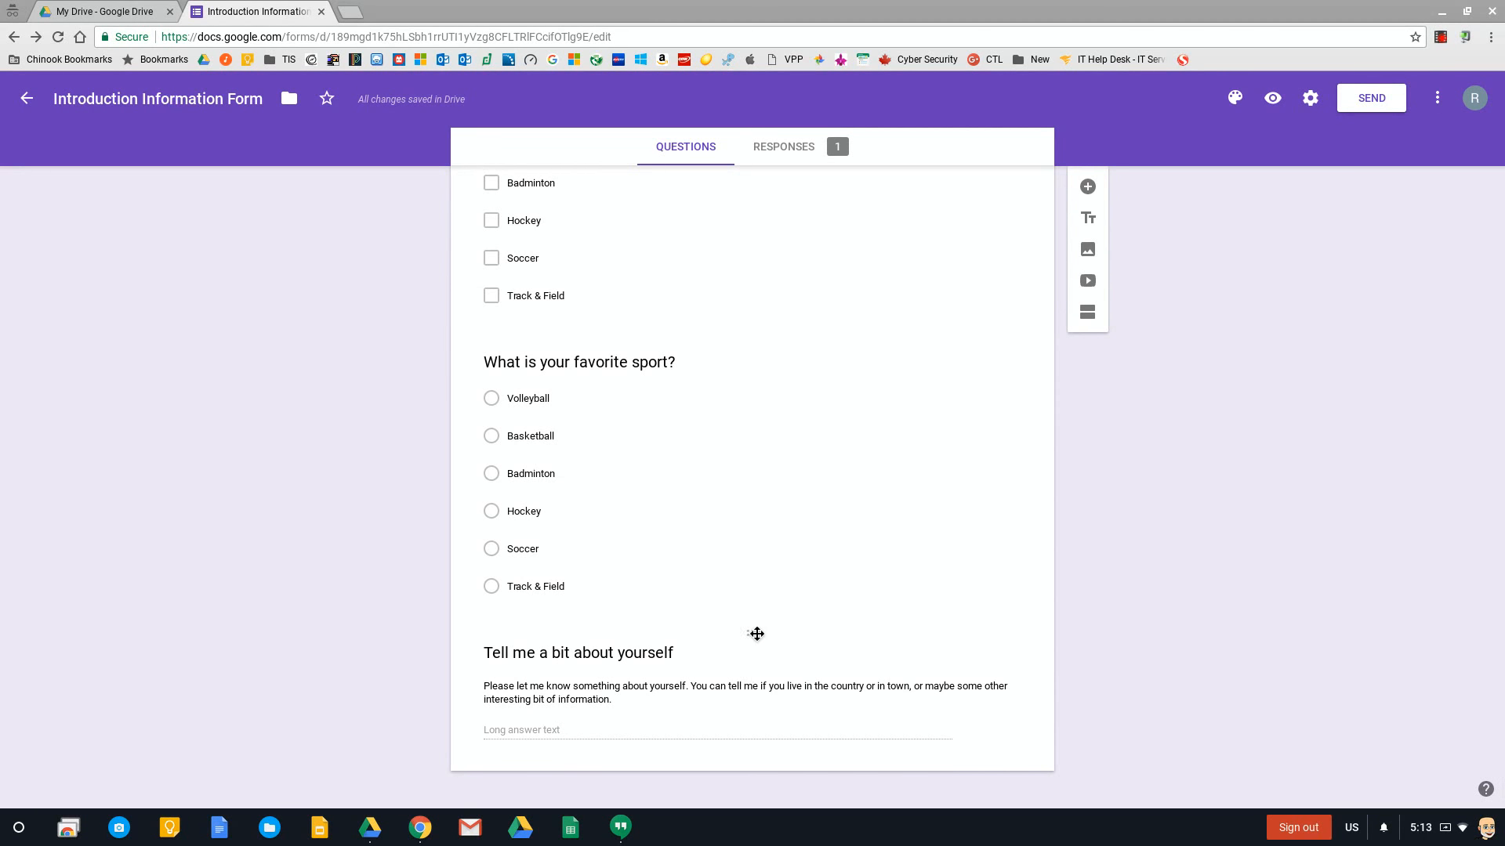
{"action": "left_click_drag", "start_coordinate": [749, 633], "coordinate": [806, 306]}
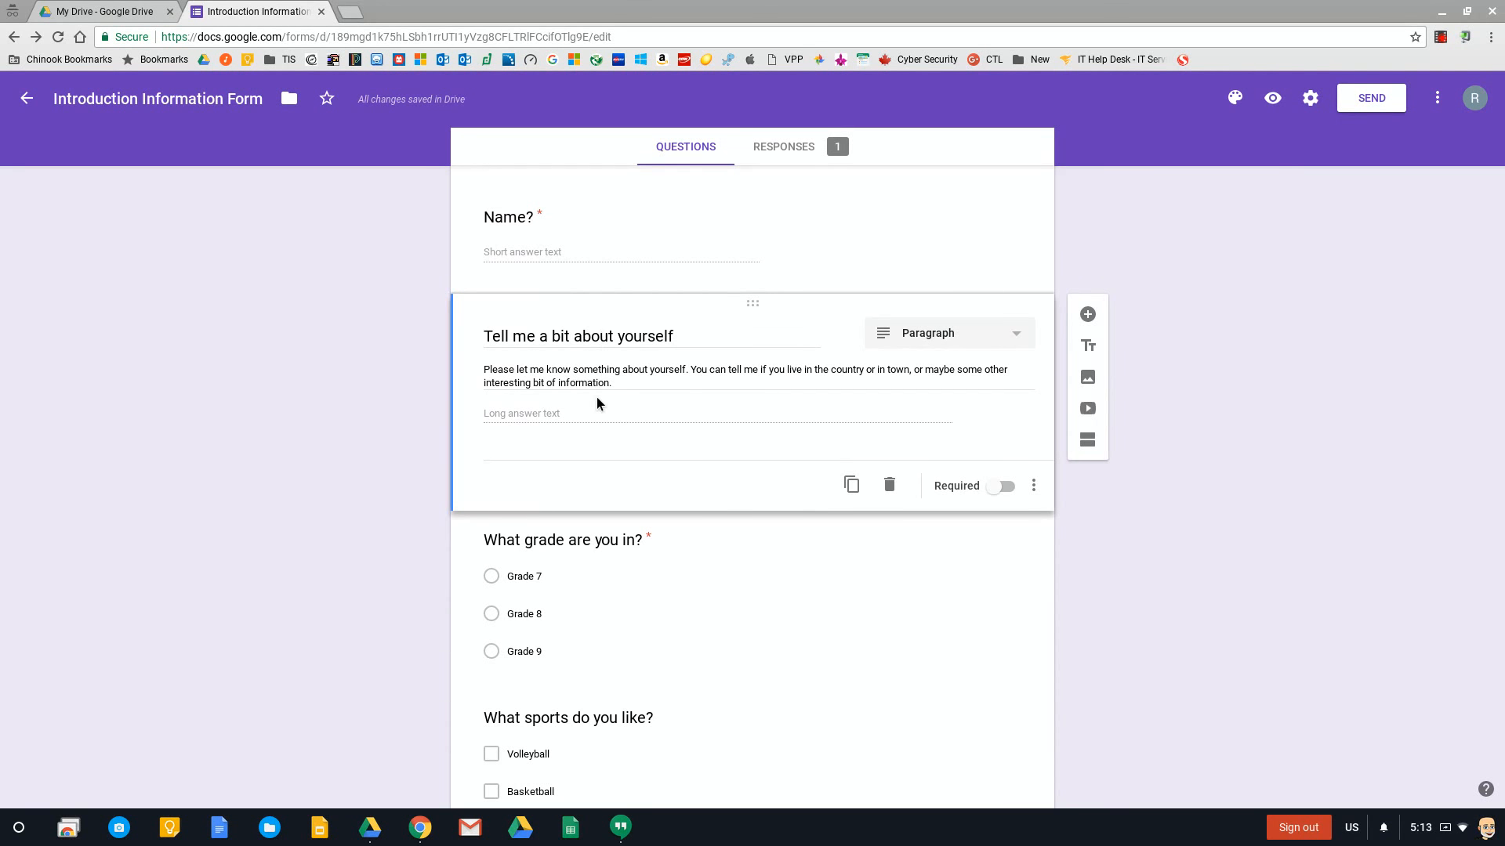
{"action": "scroll", "coordinate": [633, 587], "scroll_direction": "down", "scroll_amount": 4}
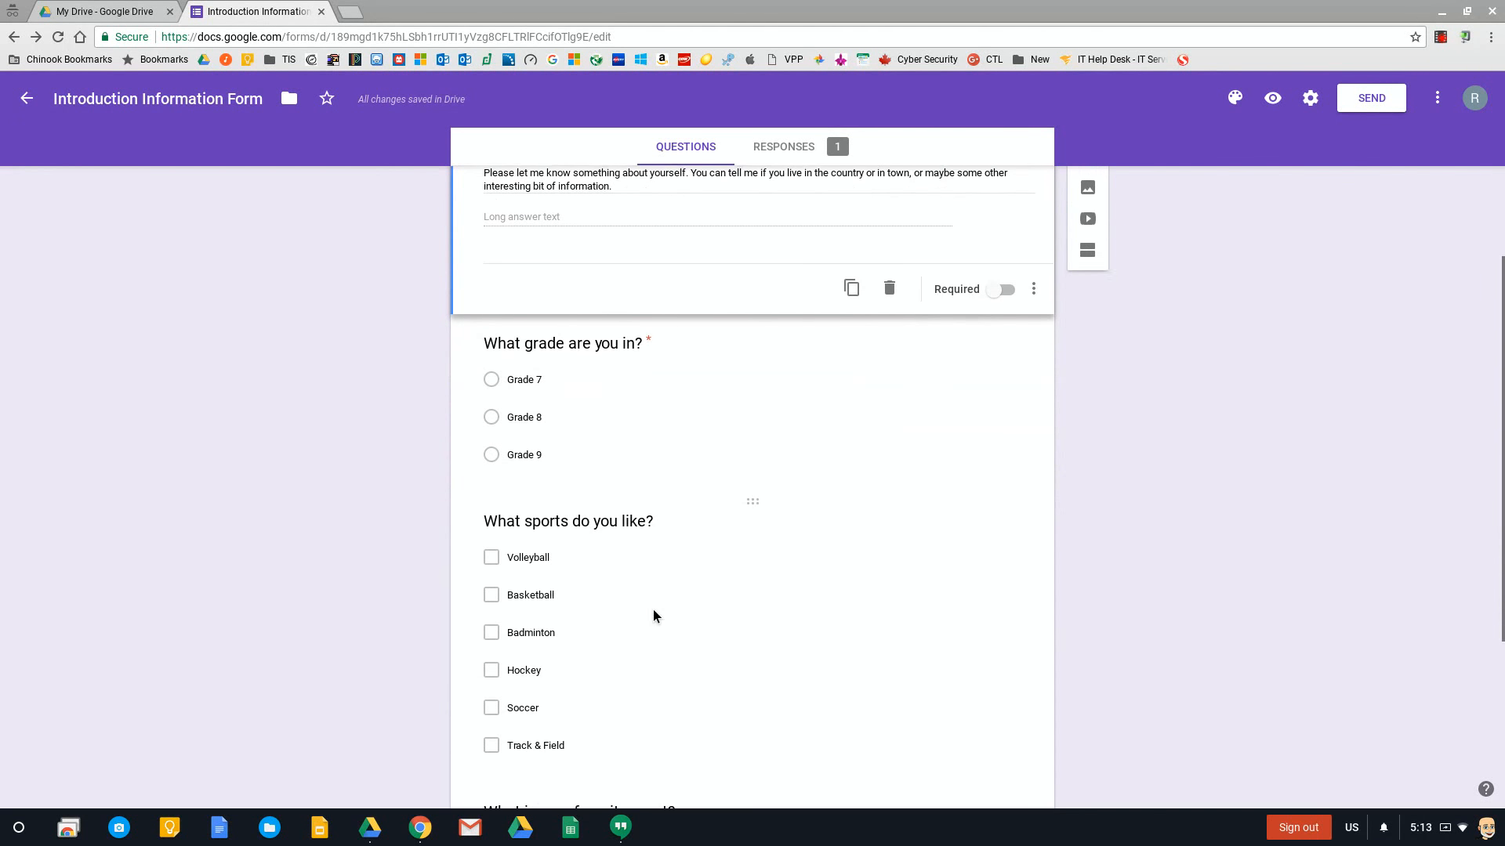
{"action": "scroll", "coordinate": [610, 580], "scroll_direction": "down", "scroll_amount": 3}
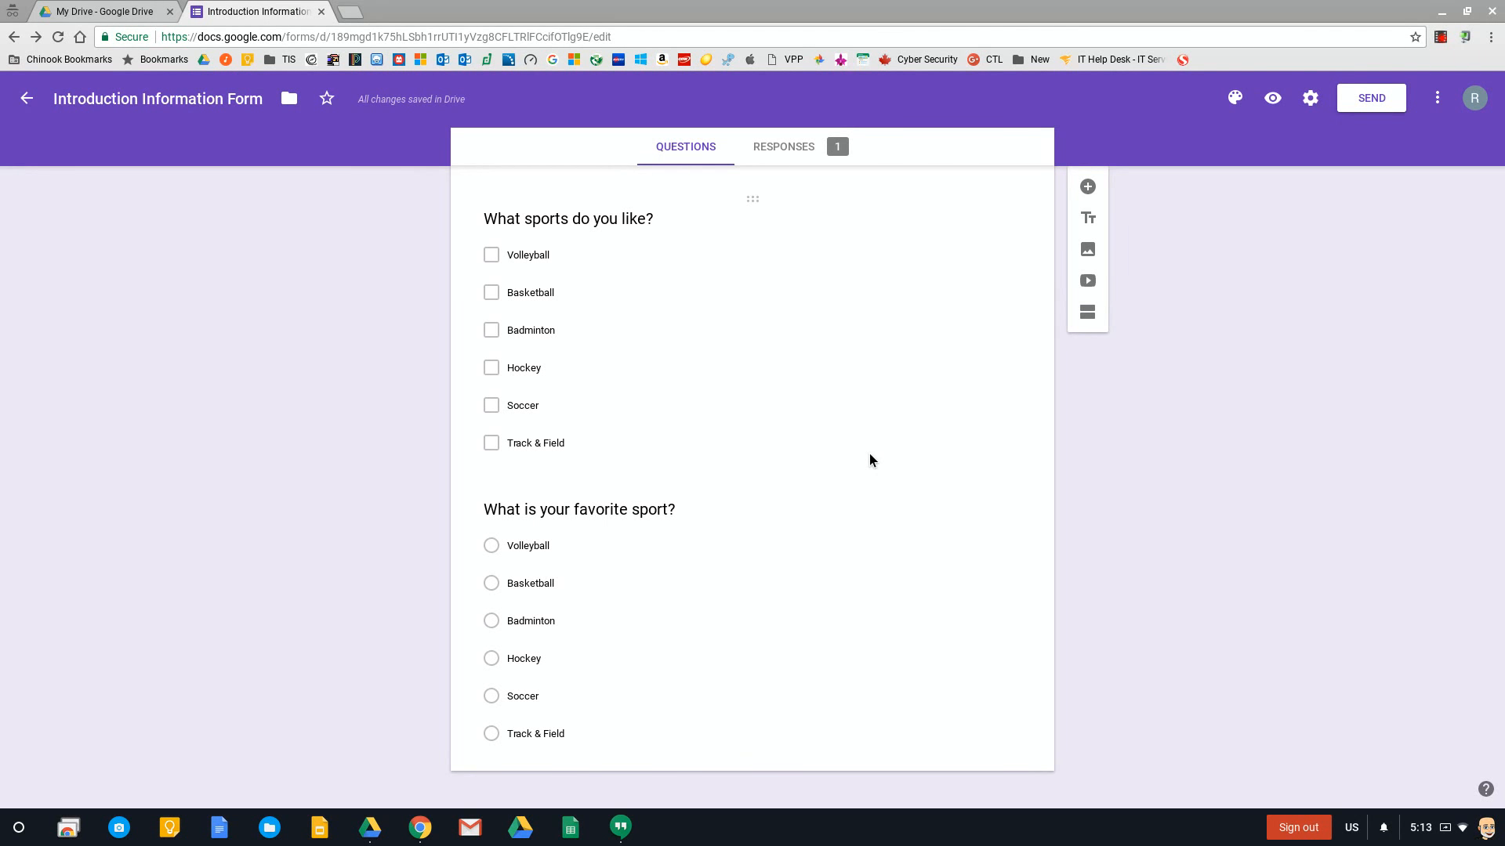
{"action": "scroll", "coordinate": [1070, 427], "scroll_direction": "up", "scroll_amount": 7}
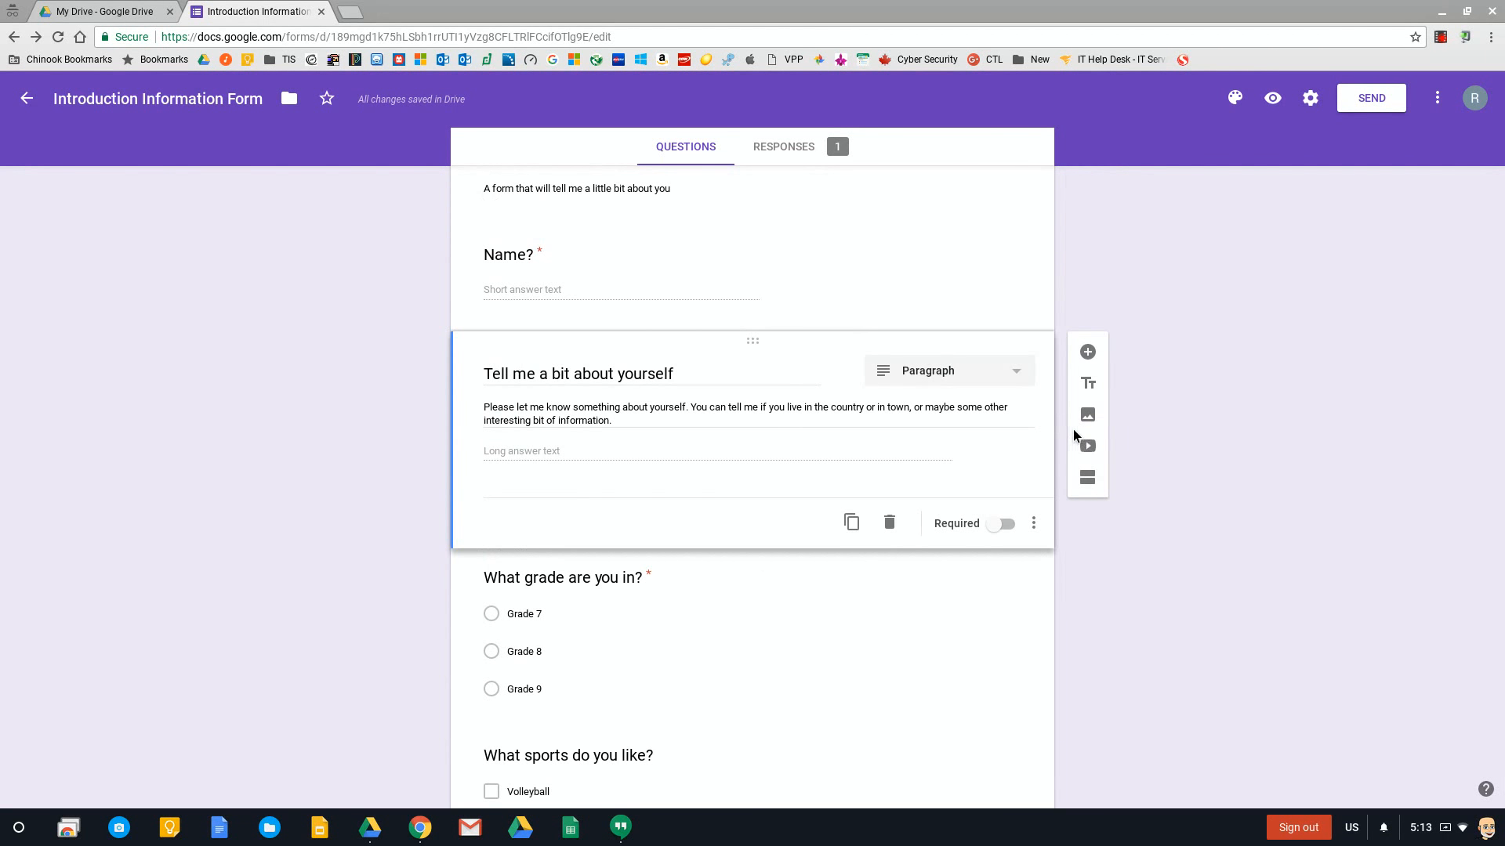
{"action": "scroll", "coordinate": [1257, 436], "scroll_direction": "up", "scroll_amount": 2}
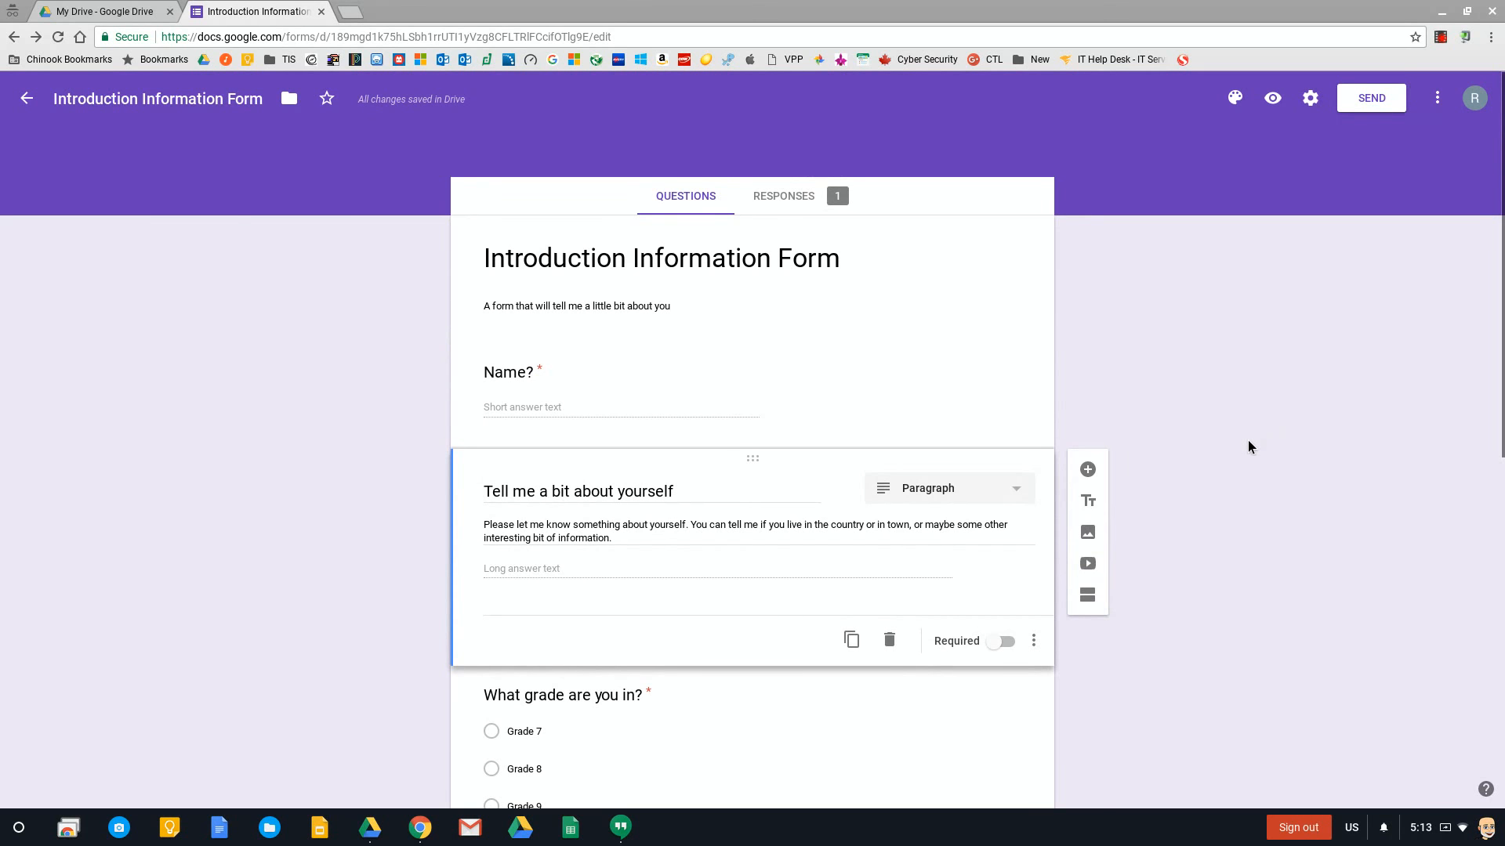